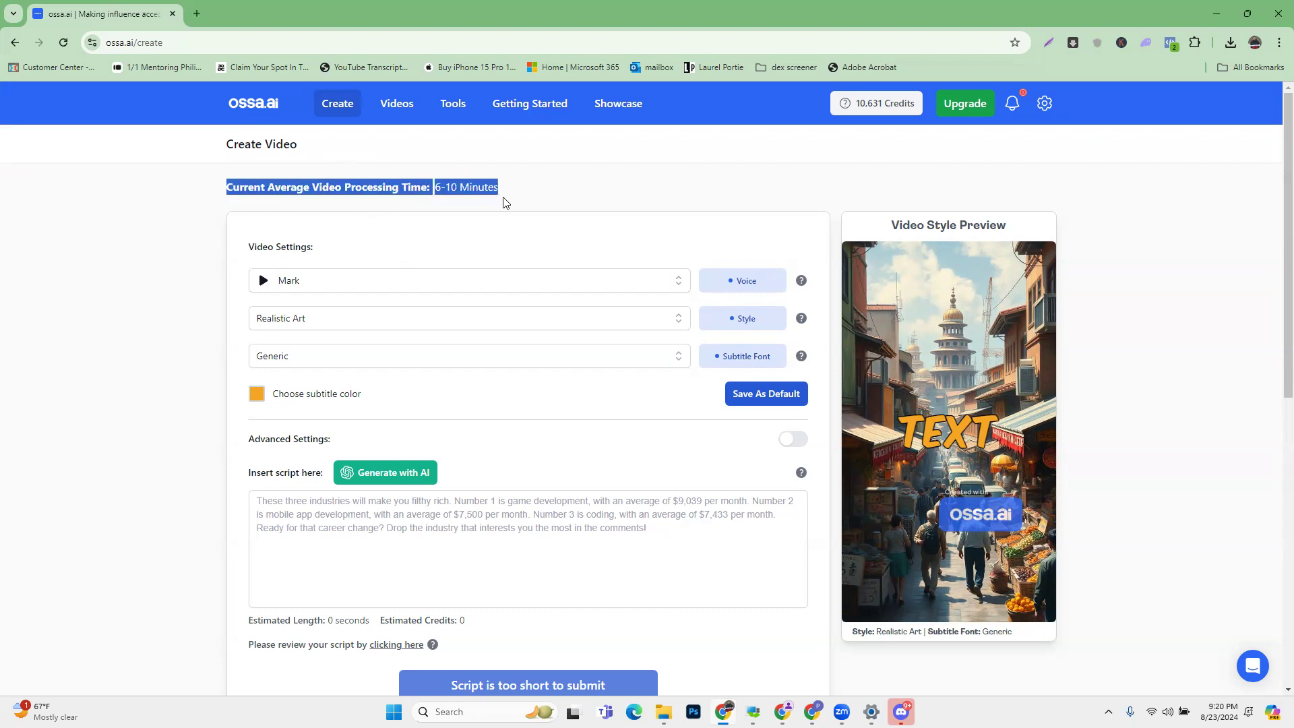
Look over the list of existing videos and the OSSA.AI tools page
left_click(222, 277)
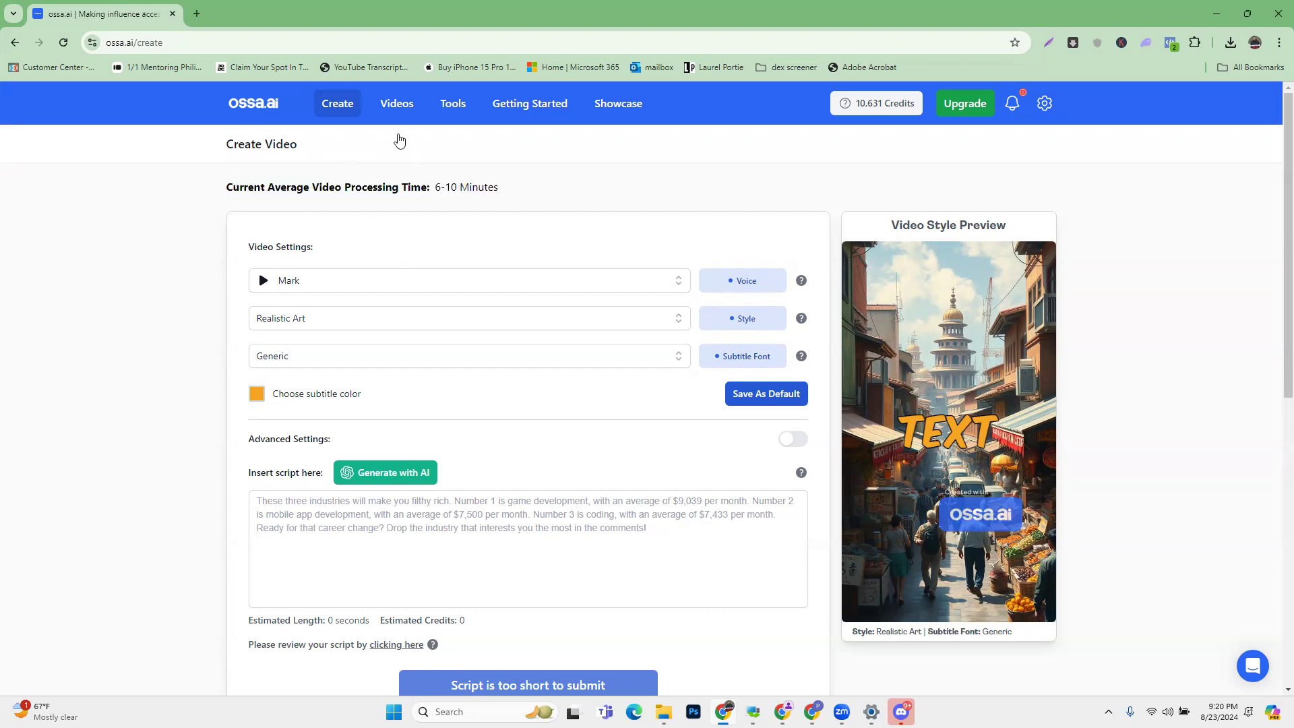
left_click(396, 104)
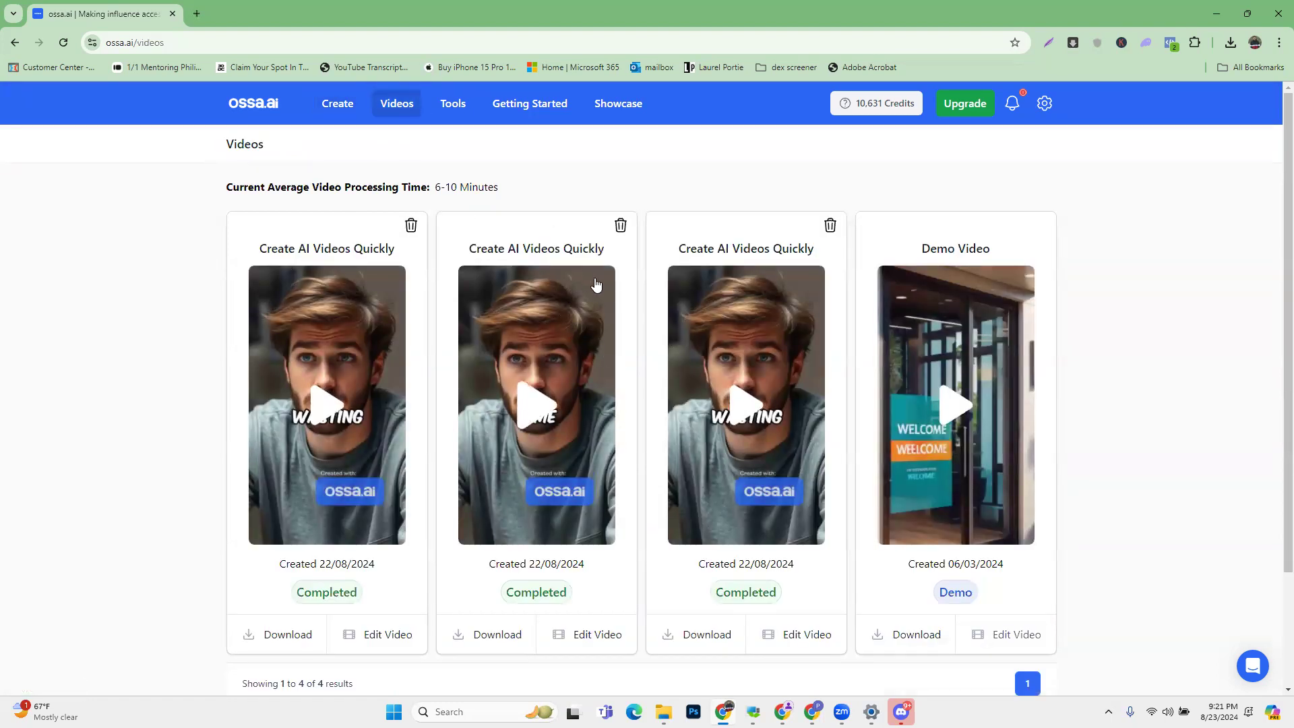
left_click(445, 106)
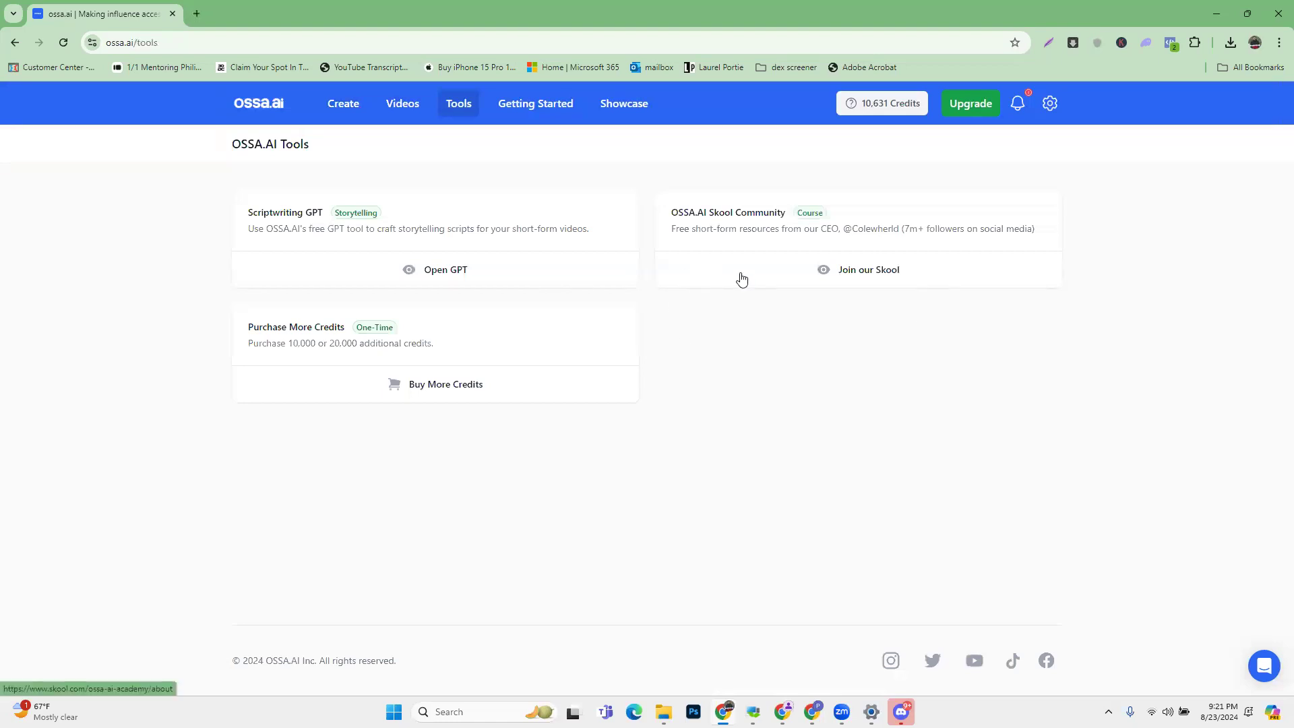
Open the Getting Started help collection, view the "What is OSSA.AI?" article and look through the remaining article titles
left_click(536, 108)
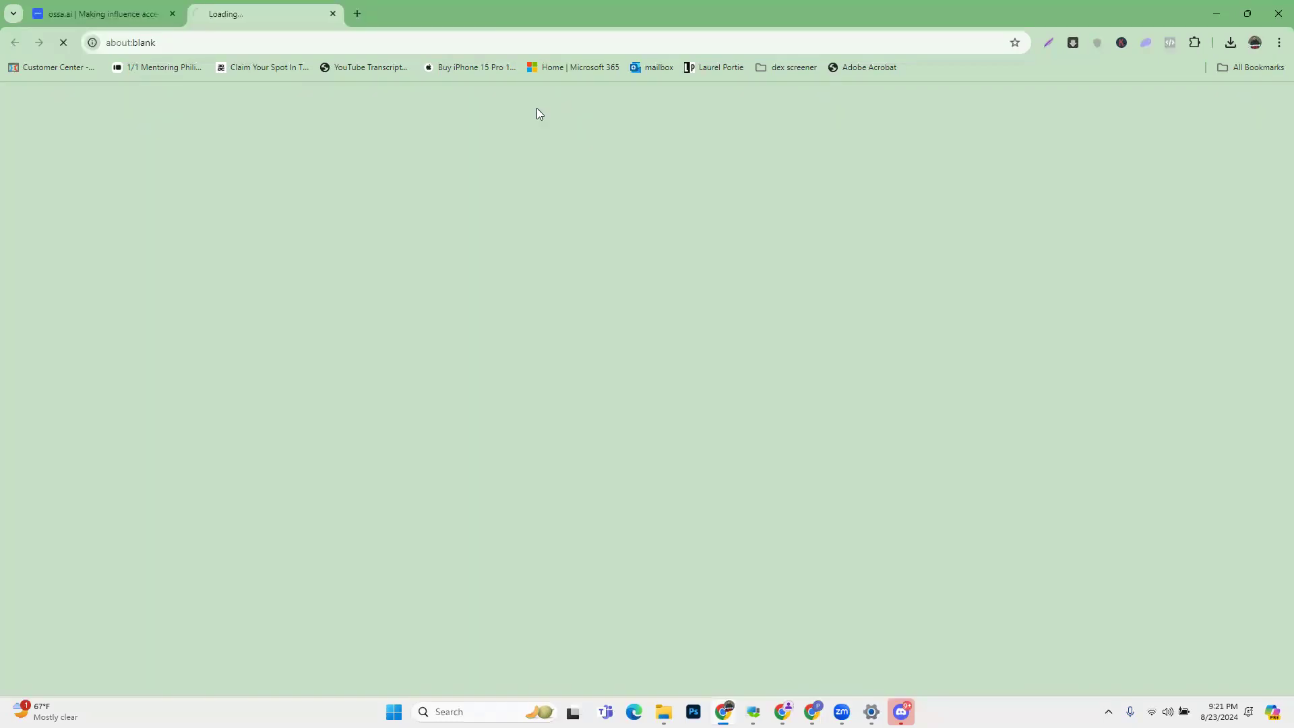
scroll(563, 326, "down", 2)
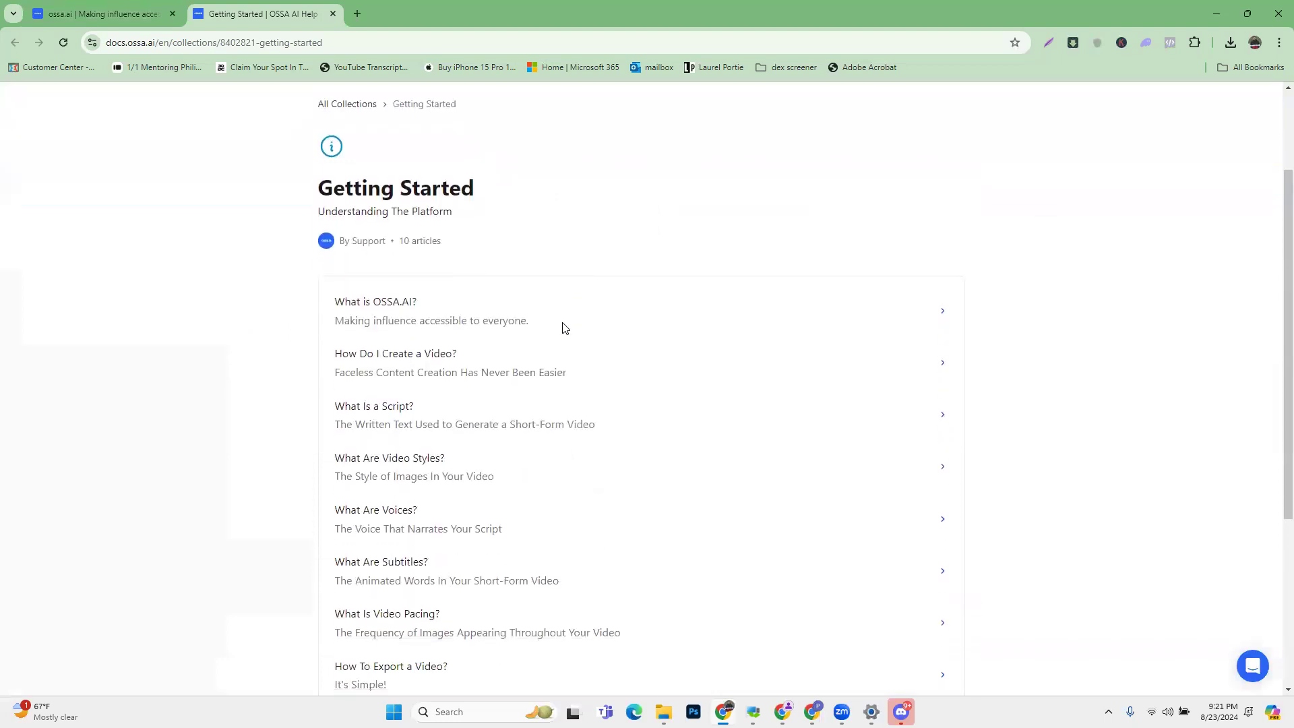
left_click(522, 332)
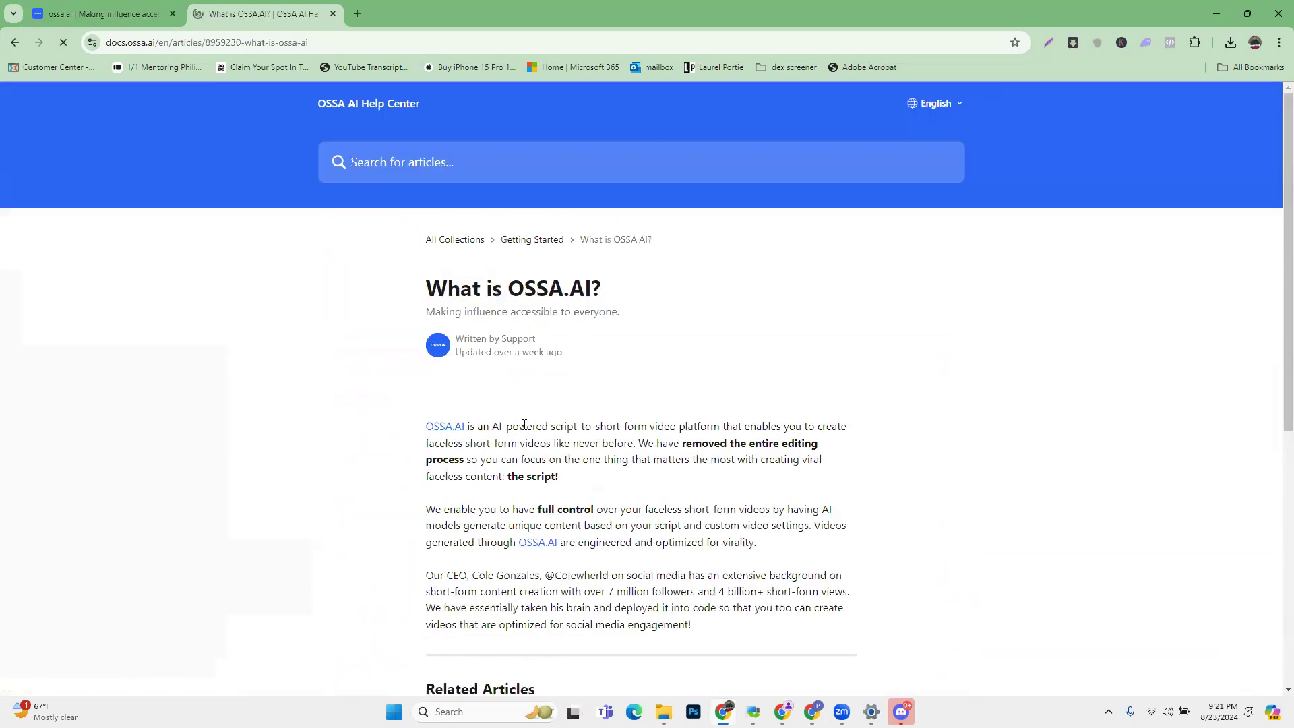
left_click(15, 43)
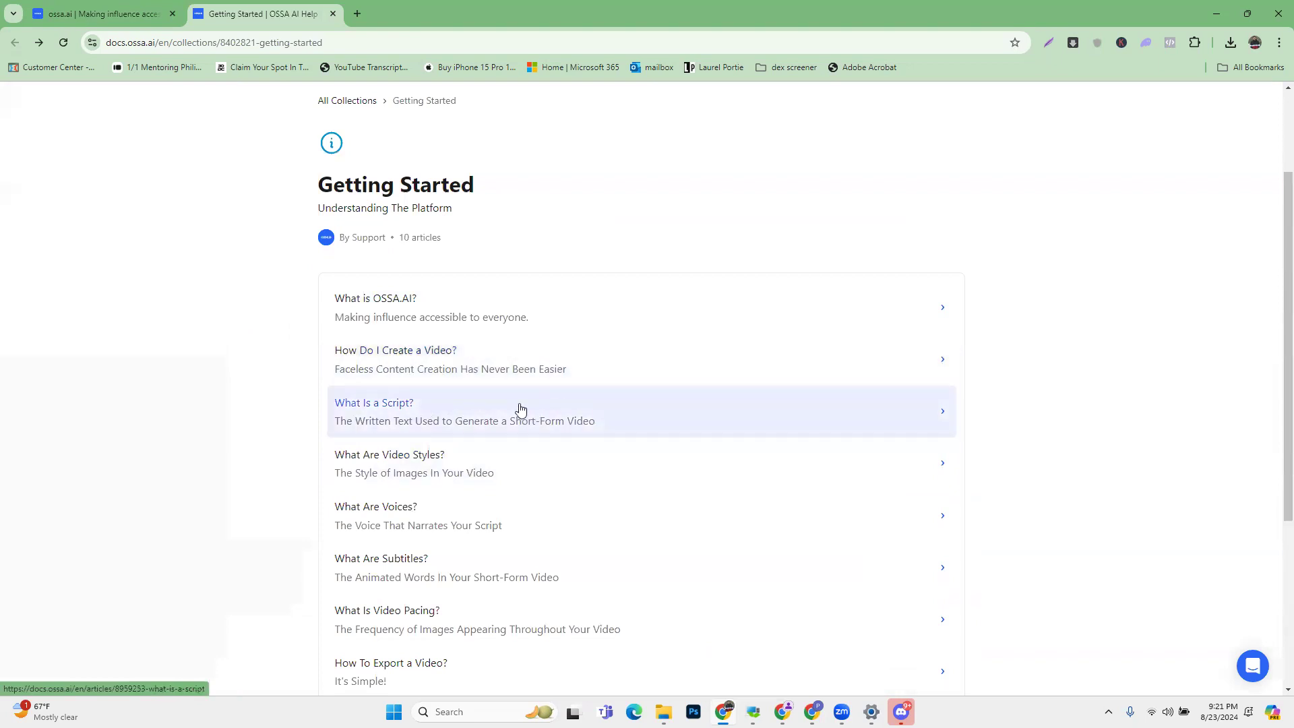
scroll(584, 445, "down", 2)
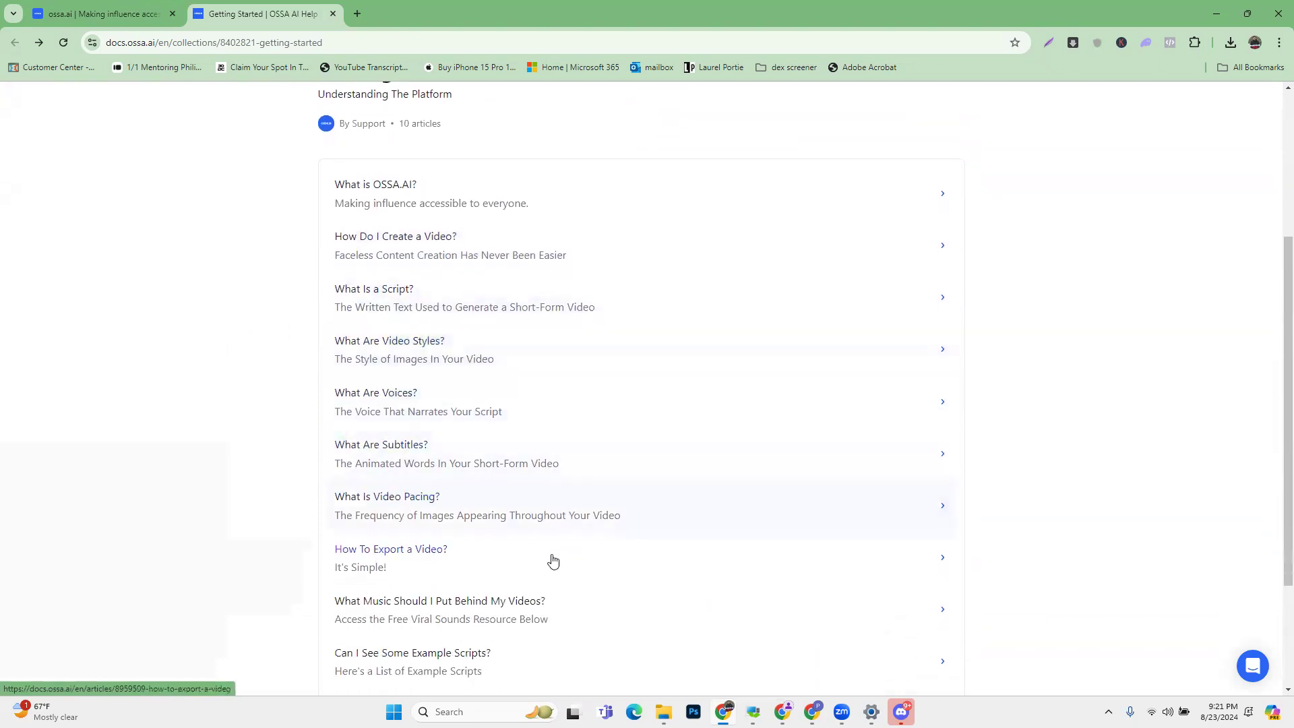
Return to the OSSA.AI site, browse the showcase of members' videos and go back to the video creation page
left_click(118, 9)
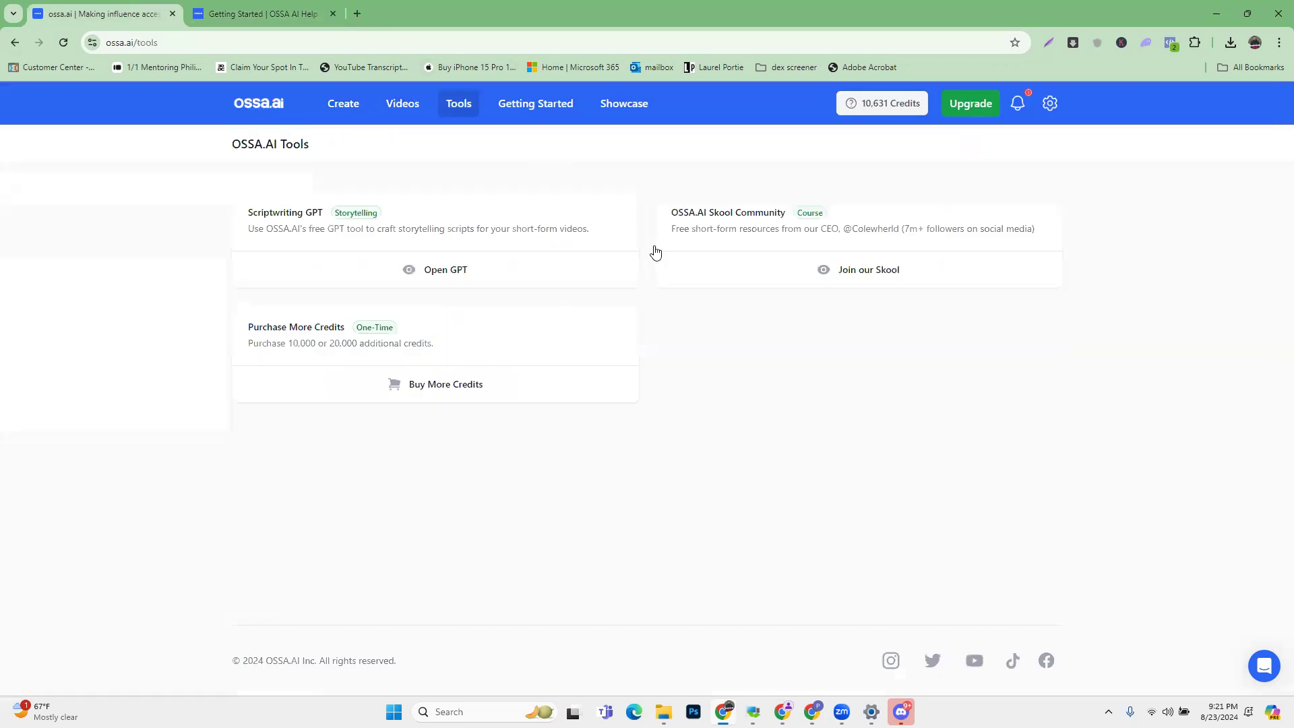
left_click(633, 104)
scroll(730, 510, "down", 15)
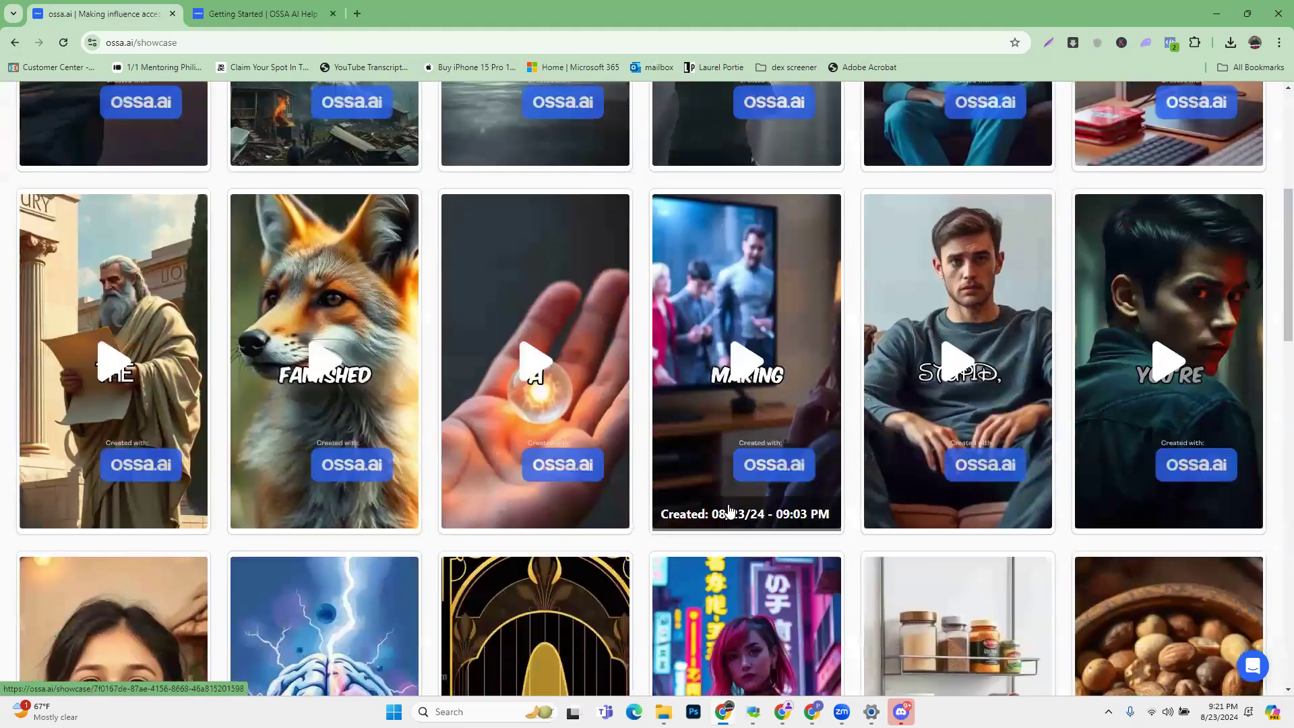
scroll(627, 472, "down", 5)
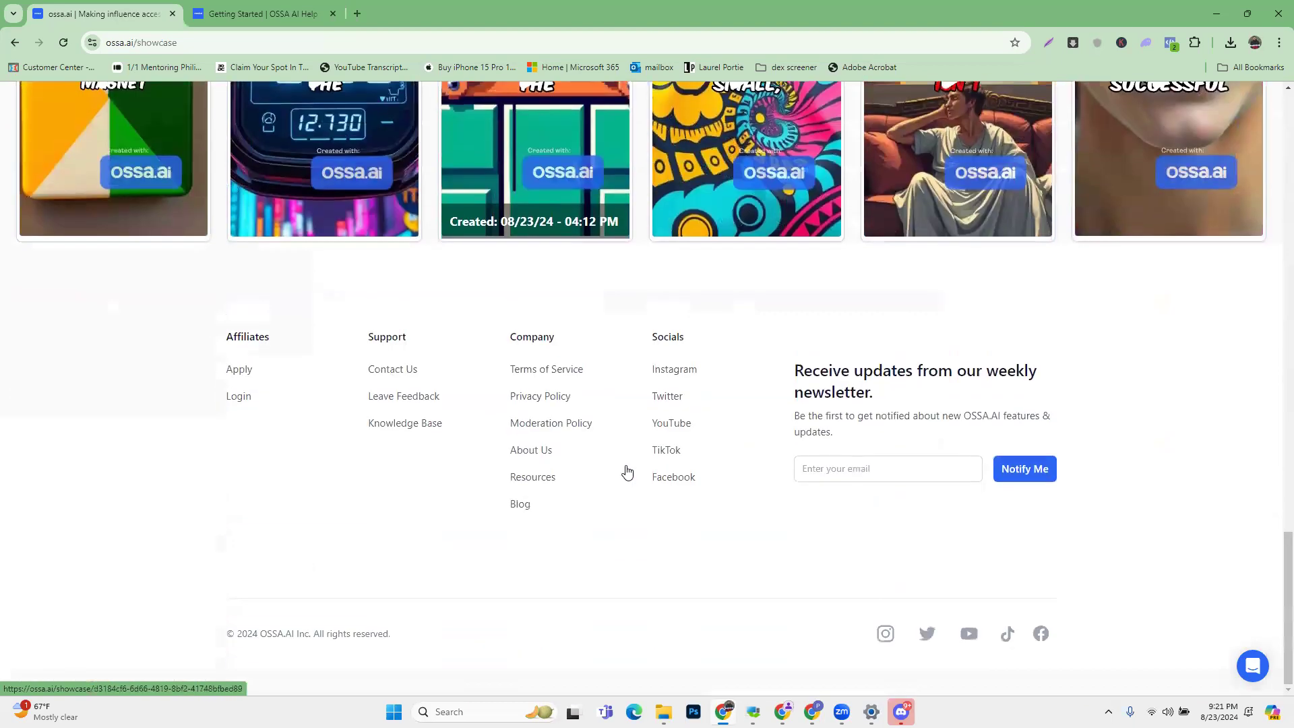
scroll(652, 405, "up", 8)
scroll(646, 358, "up", 12)
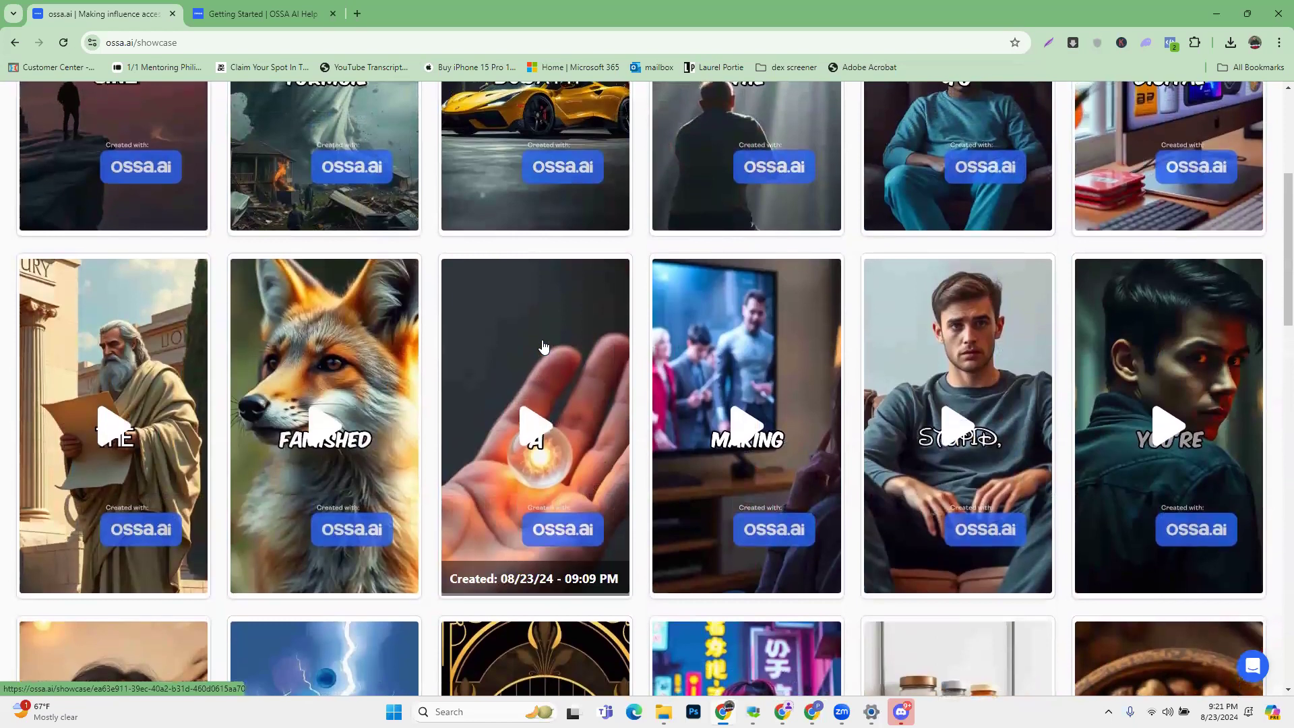
scroll(543, 346, "up", 5)
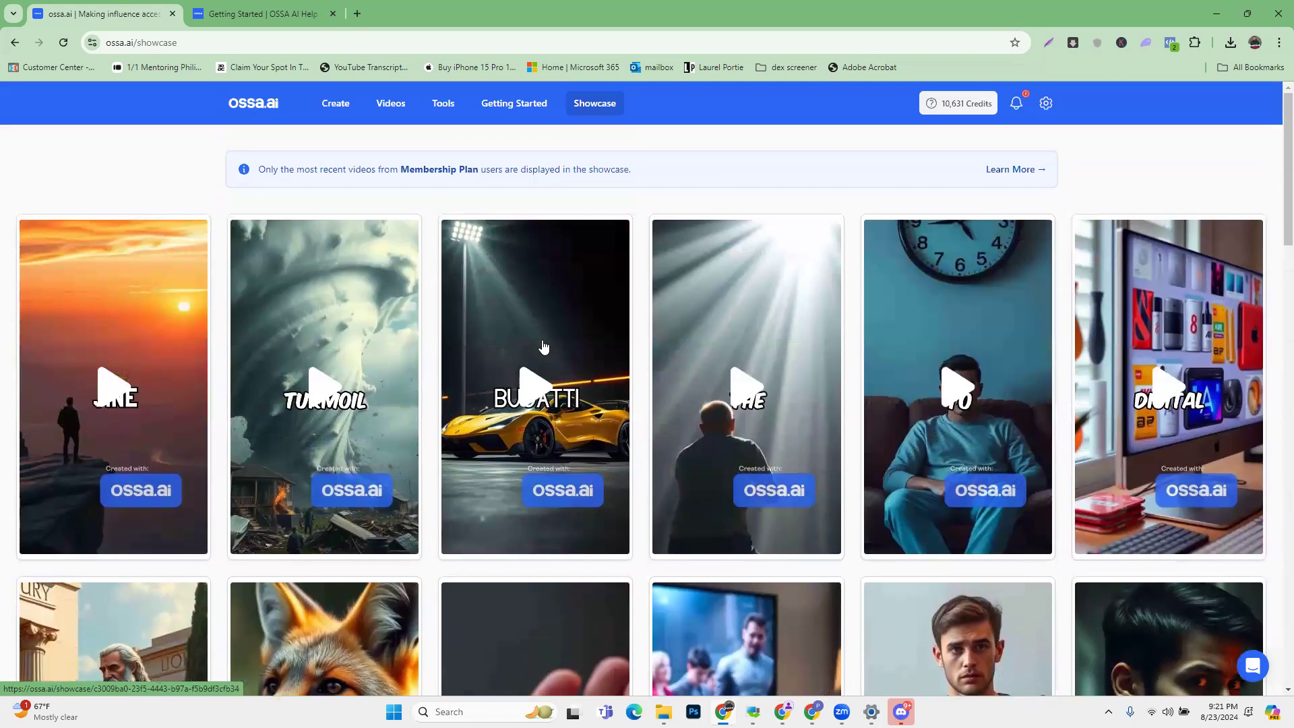
left_click(330, 102)
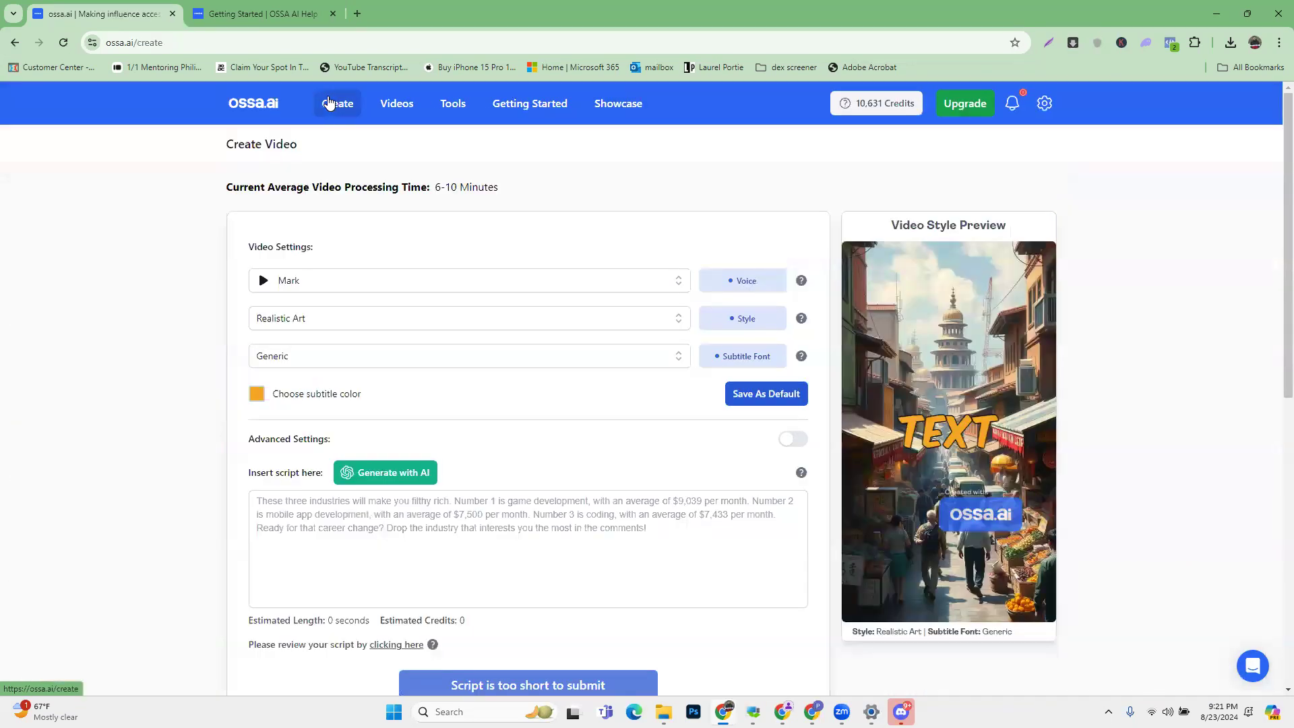
Browse the available voices, set the video's voice to Kayla and play its sample
left_click(682, 282)
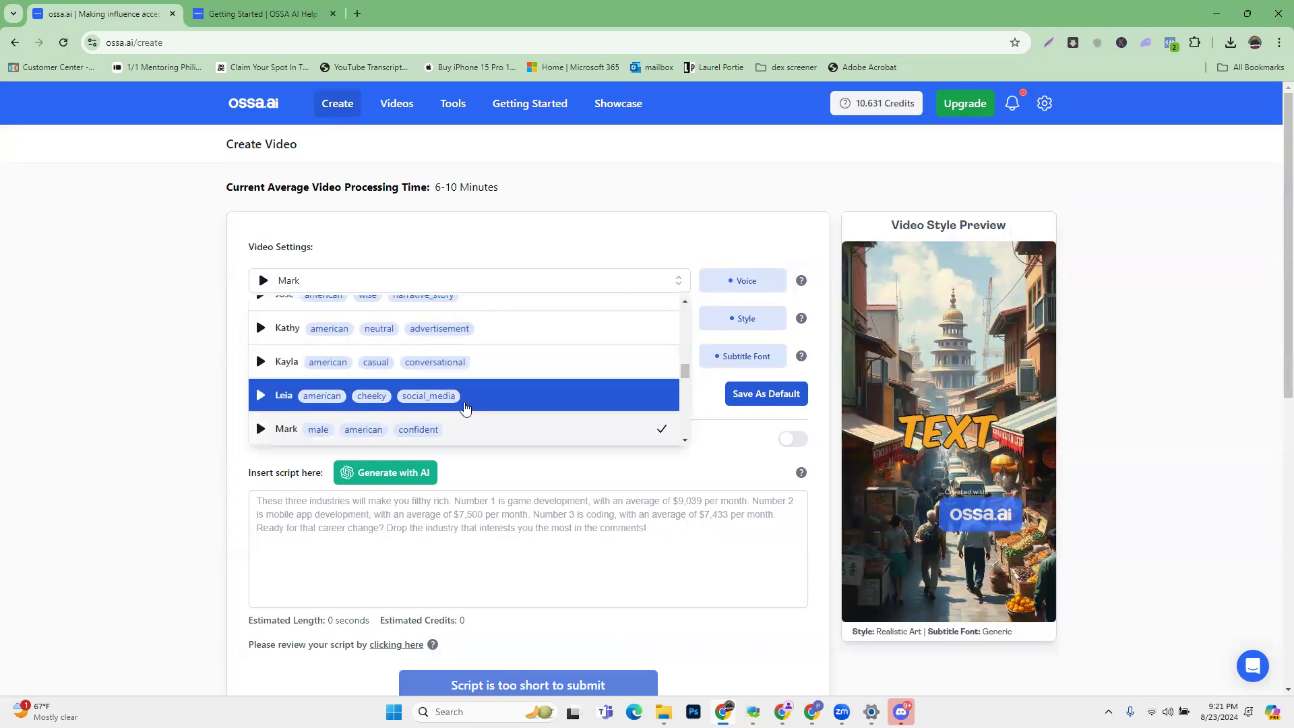
scroll(465, 408, "down", 2)
scroll(346, 385, "up", 5)
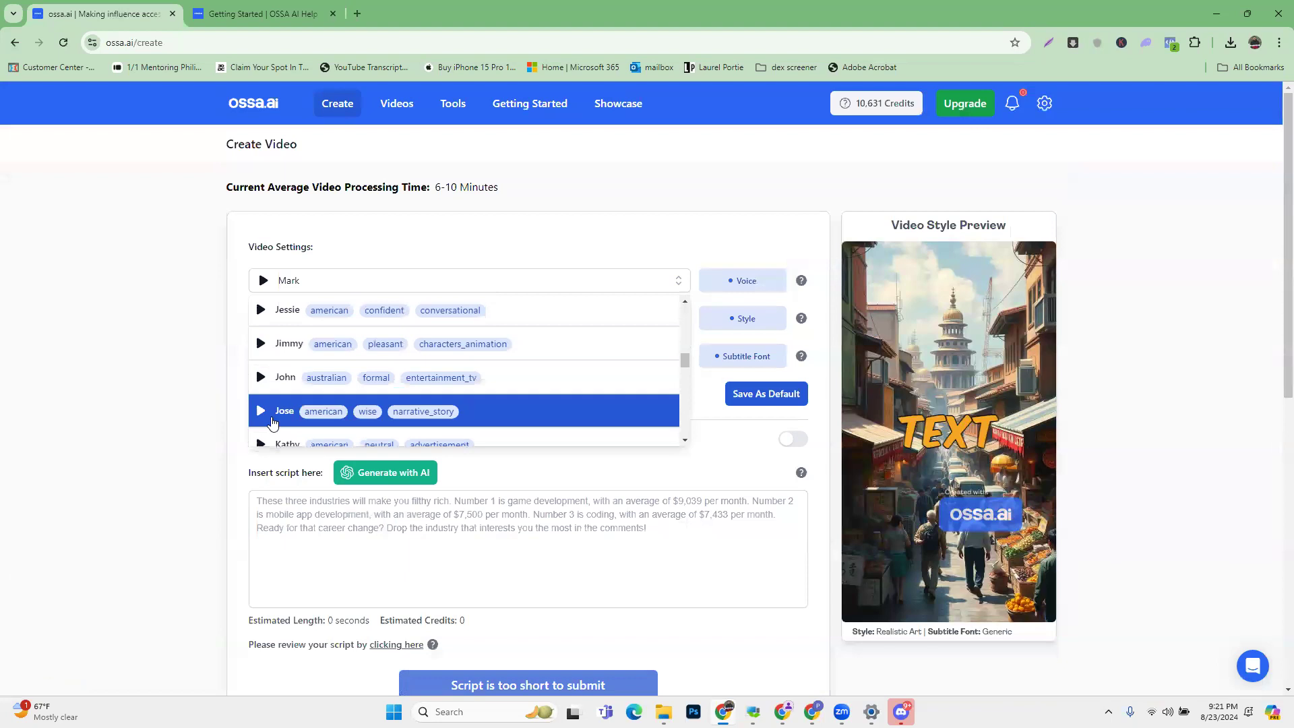
scroll(270, 411, "down", 3)
scroll(267, 398, "up", 2)
scroll(264, 389, "down", 1)
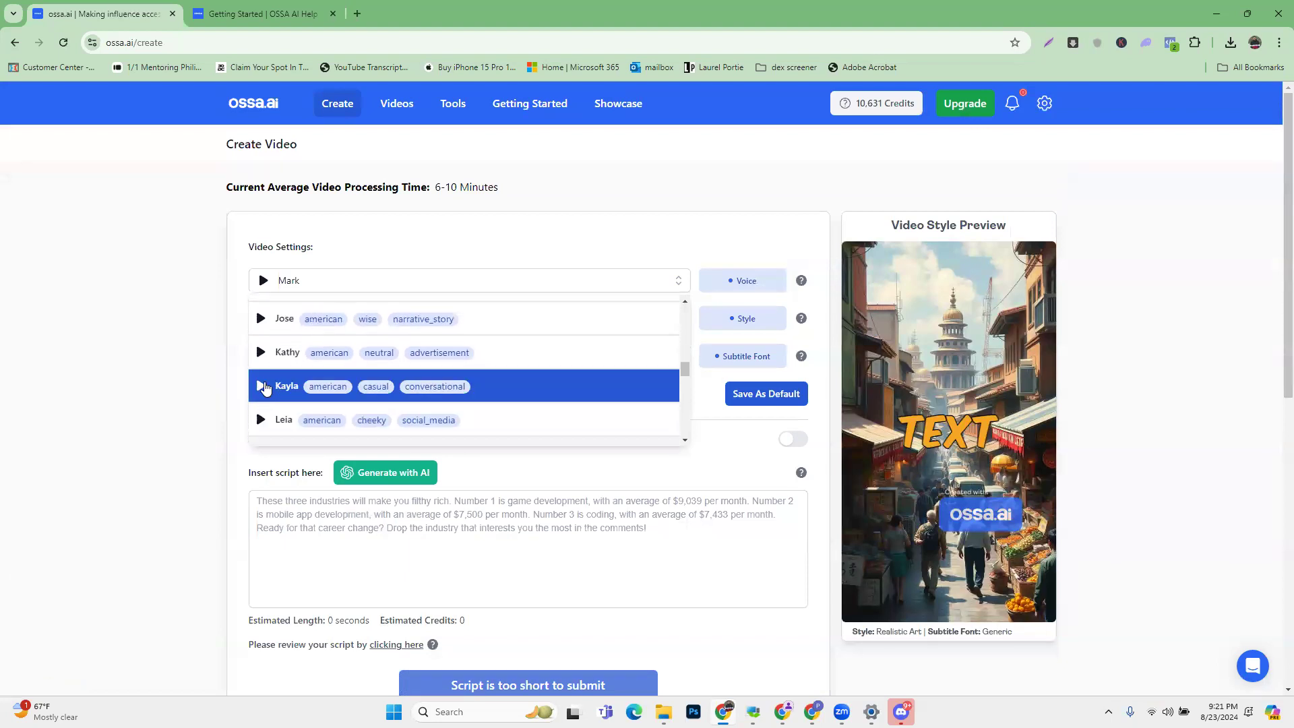
left_click(261, 398)
left_click(262, 282)
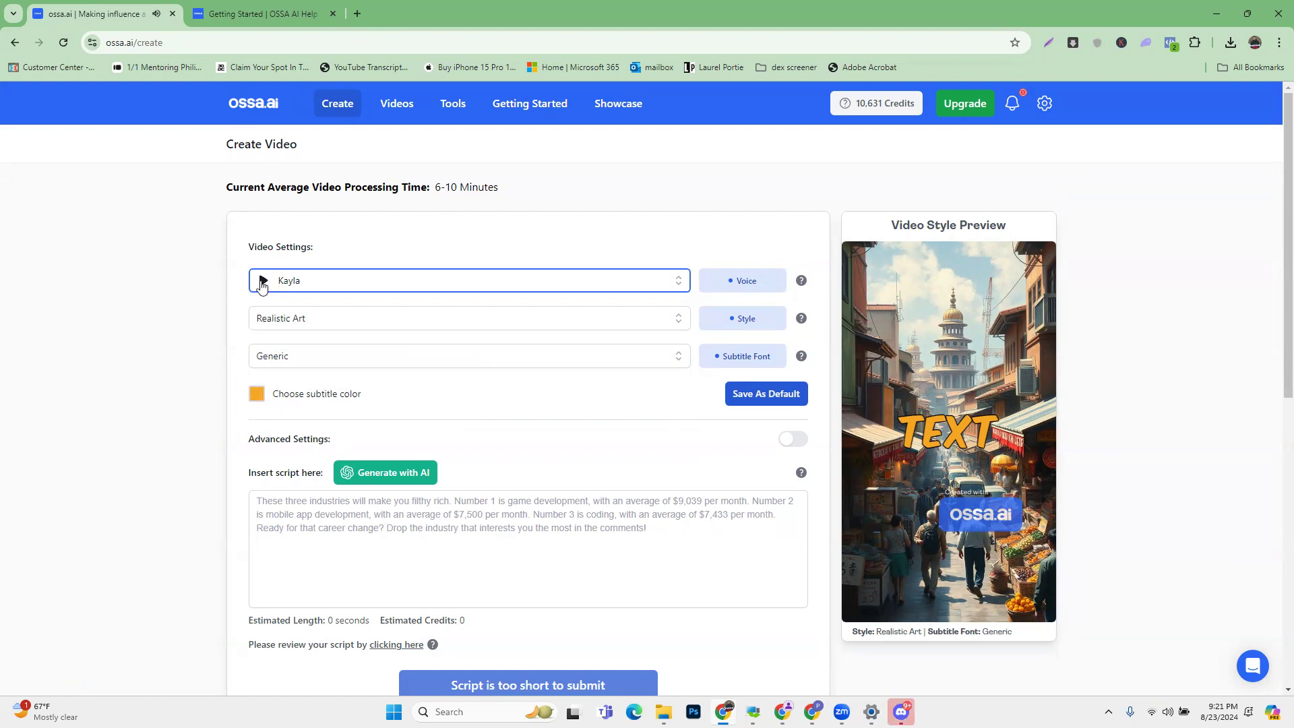
Play the Michelle and Vinny voice samples and set the video's voice to Carl
left_click(593, 281)
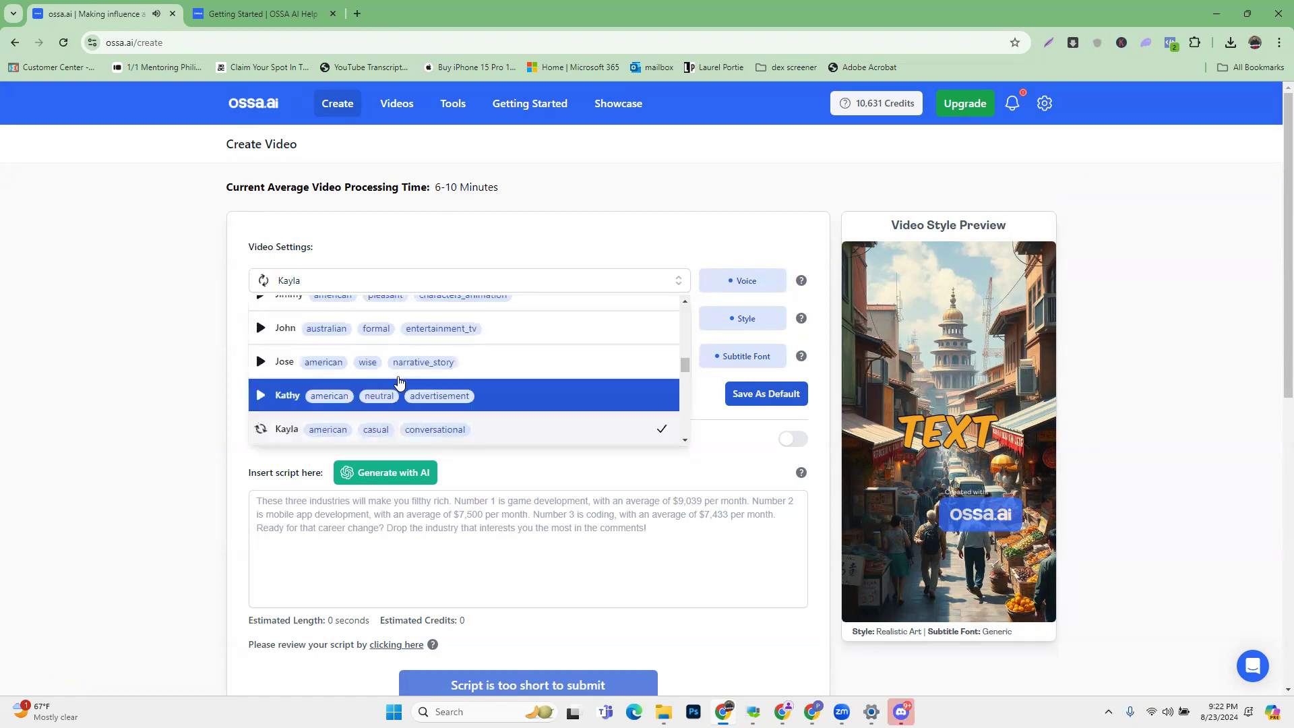
scroll(400, 384, "down", 3)
left_click(261, 357)
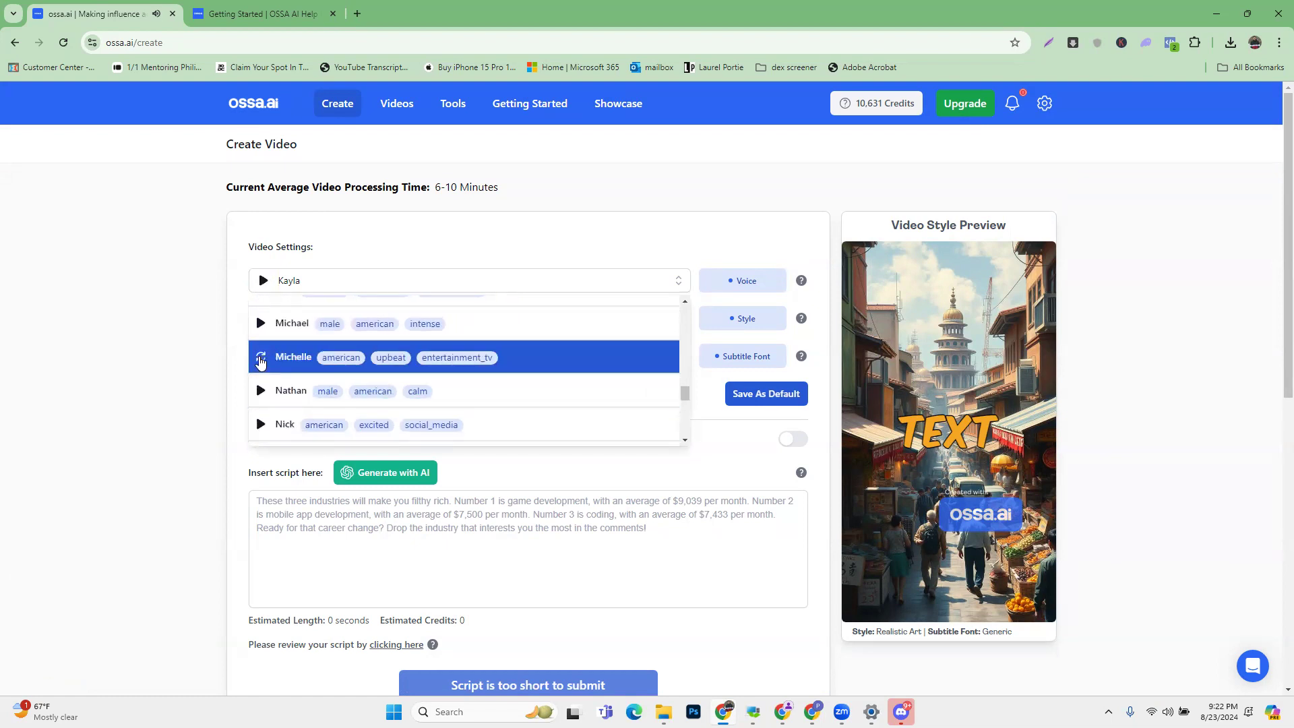
scroll(263, 377, "down", 5)
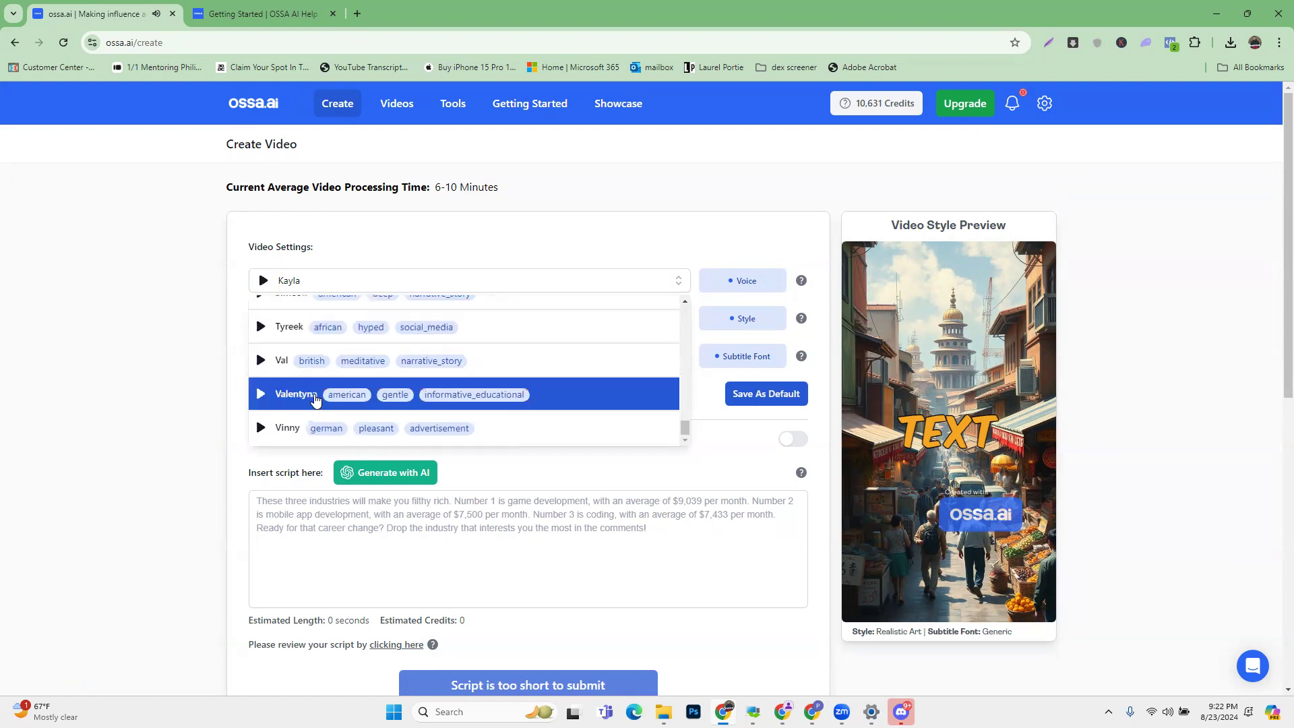
left_click(261, 427)
scroll(396, 392, "up", 10)
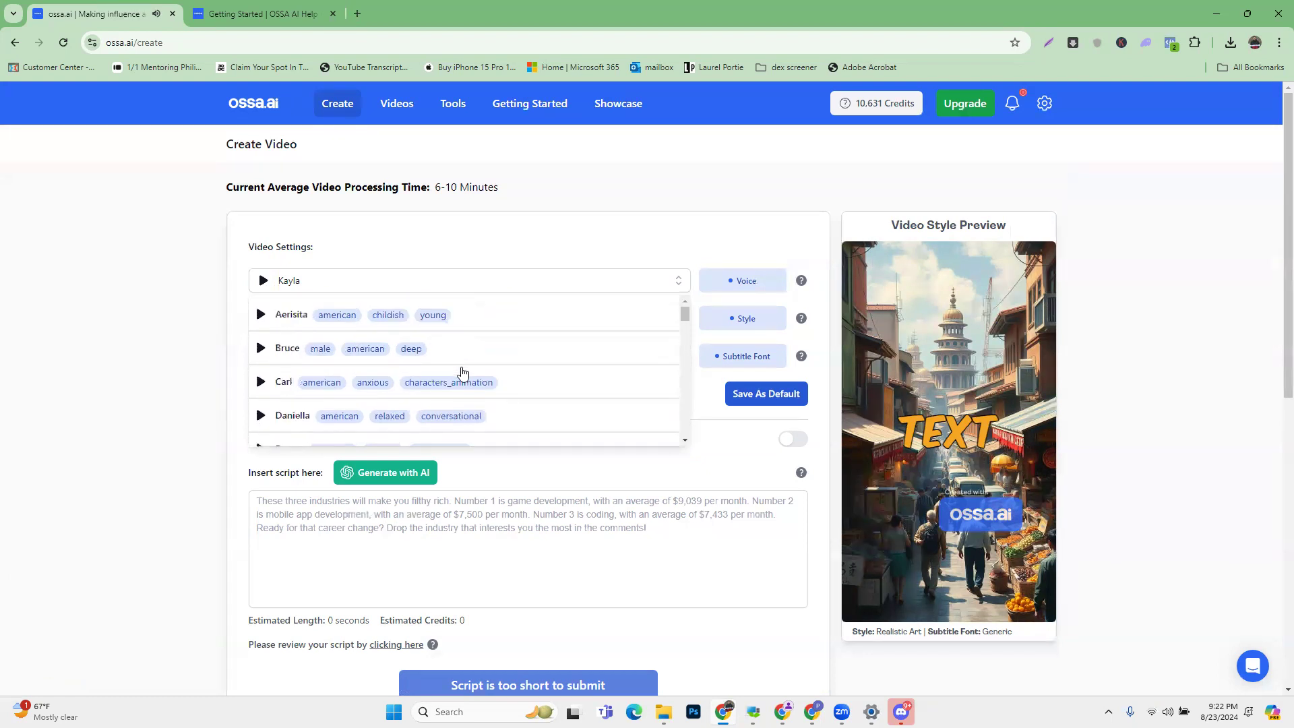
left_click(261, 395)
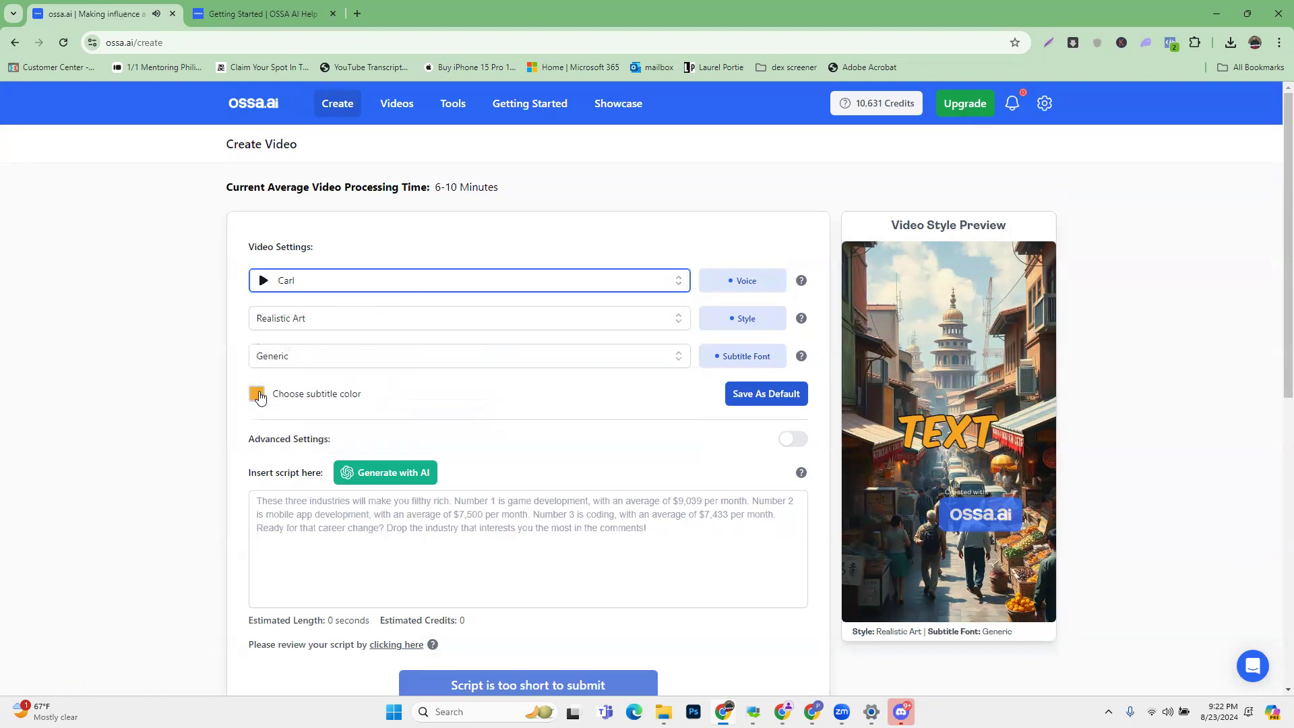
Set the video's voice to Bruce and play its sample
scroll(260, 398, "down", 1)
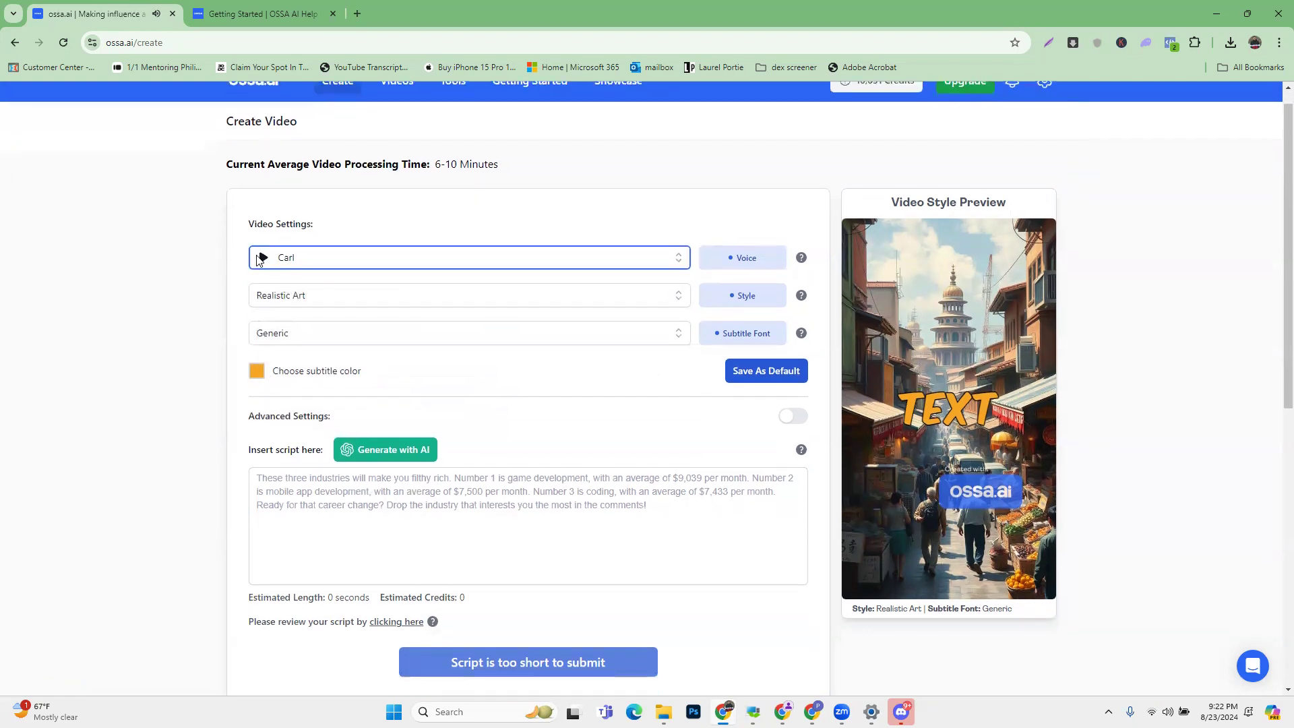
left_click(432, 263)
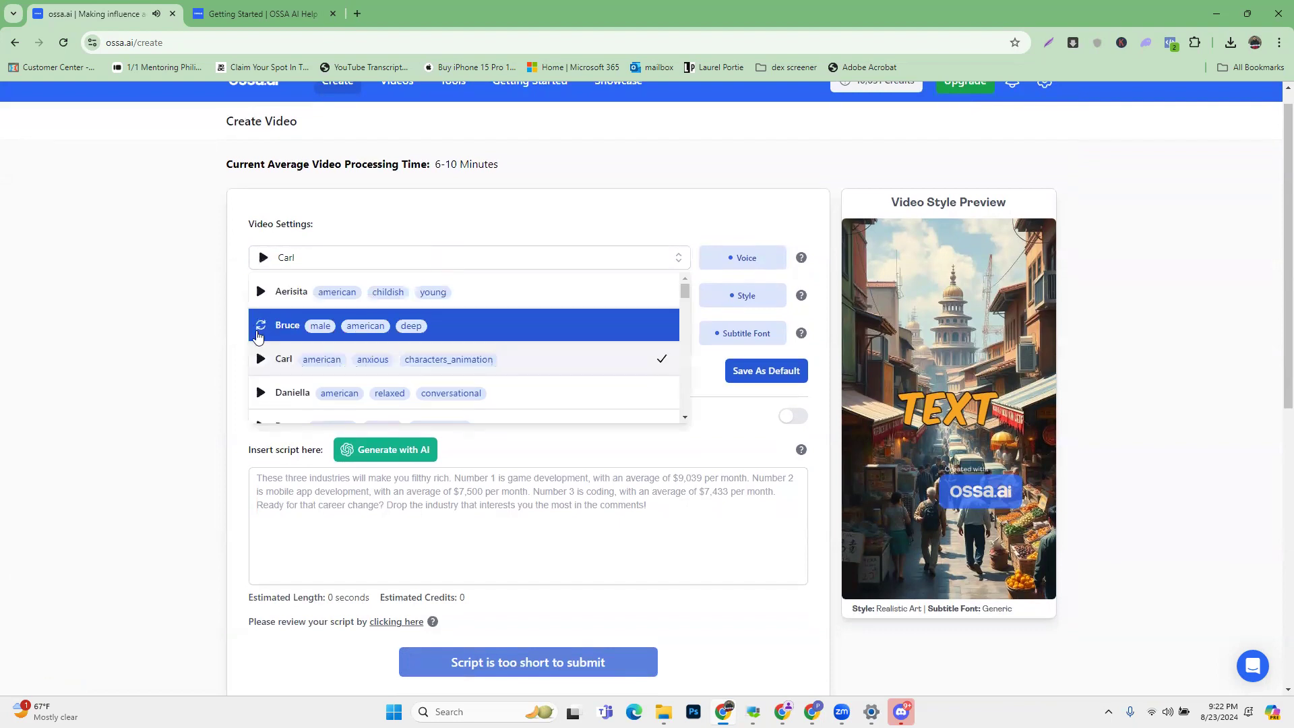
left_click(462, 328)
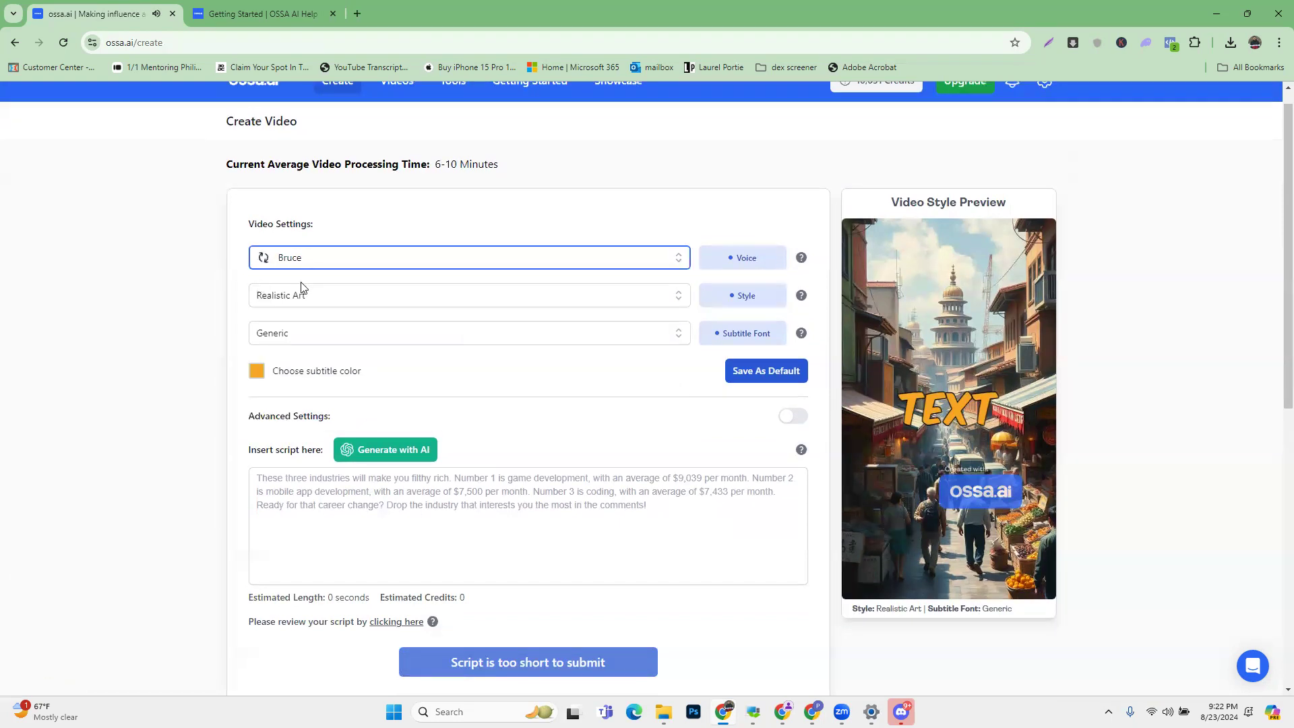
Look over the available video styles and read the help note explaining the style setting
left_click(375, 296)
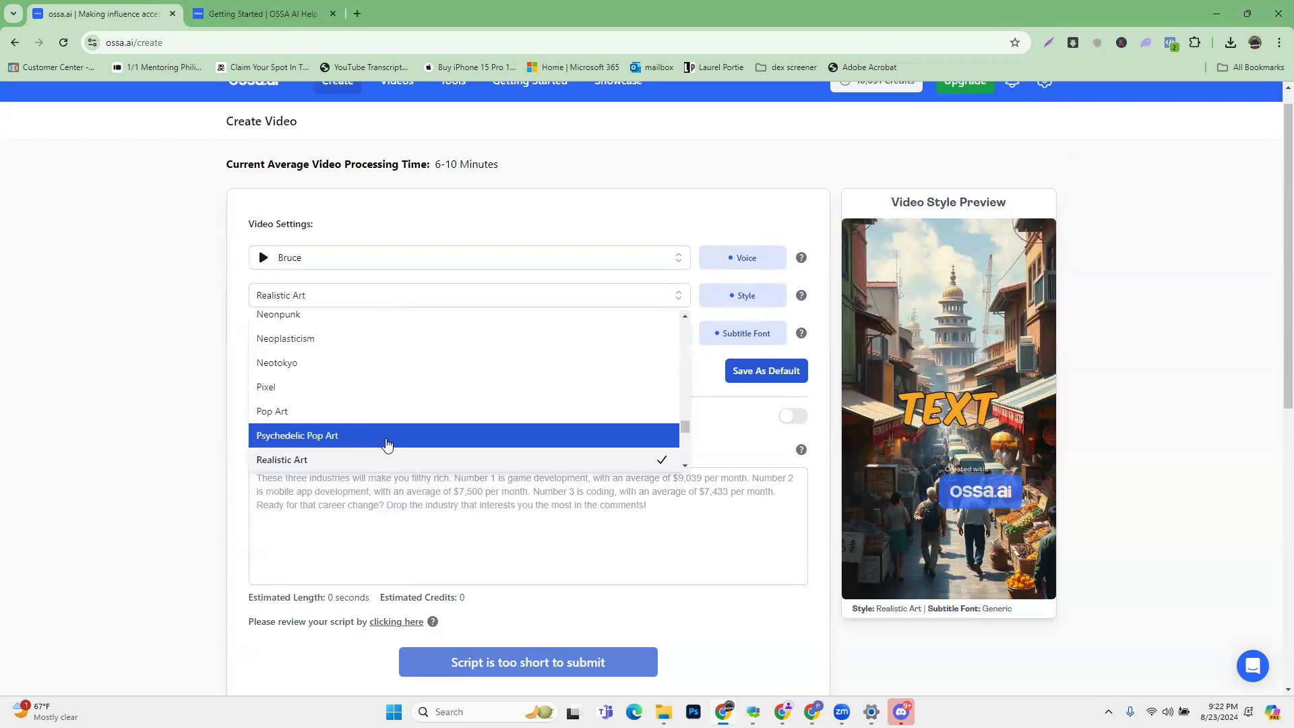
scroll(387, 444, "up", 5)
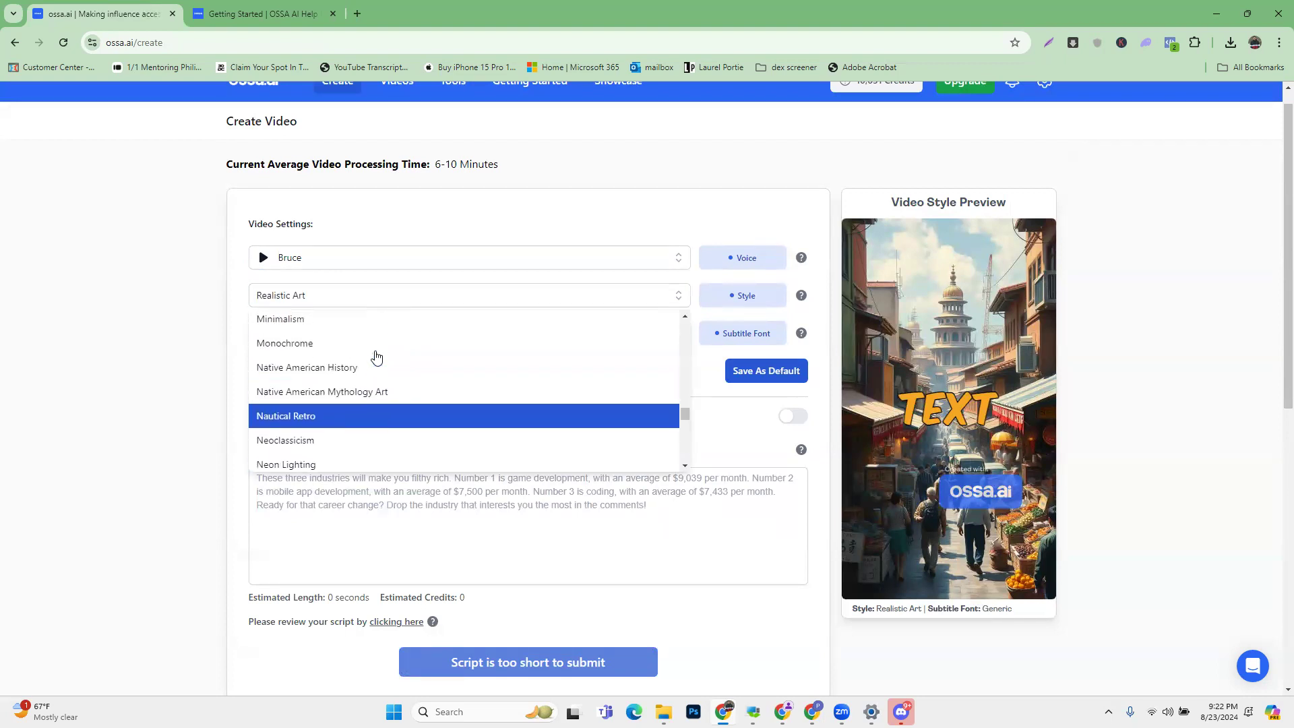
left_click(804, 299)
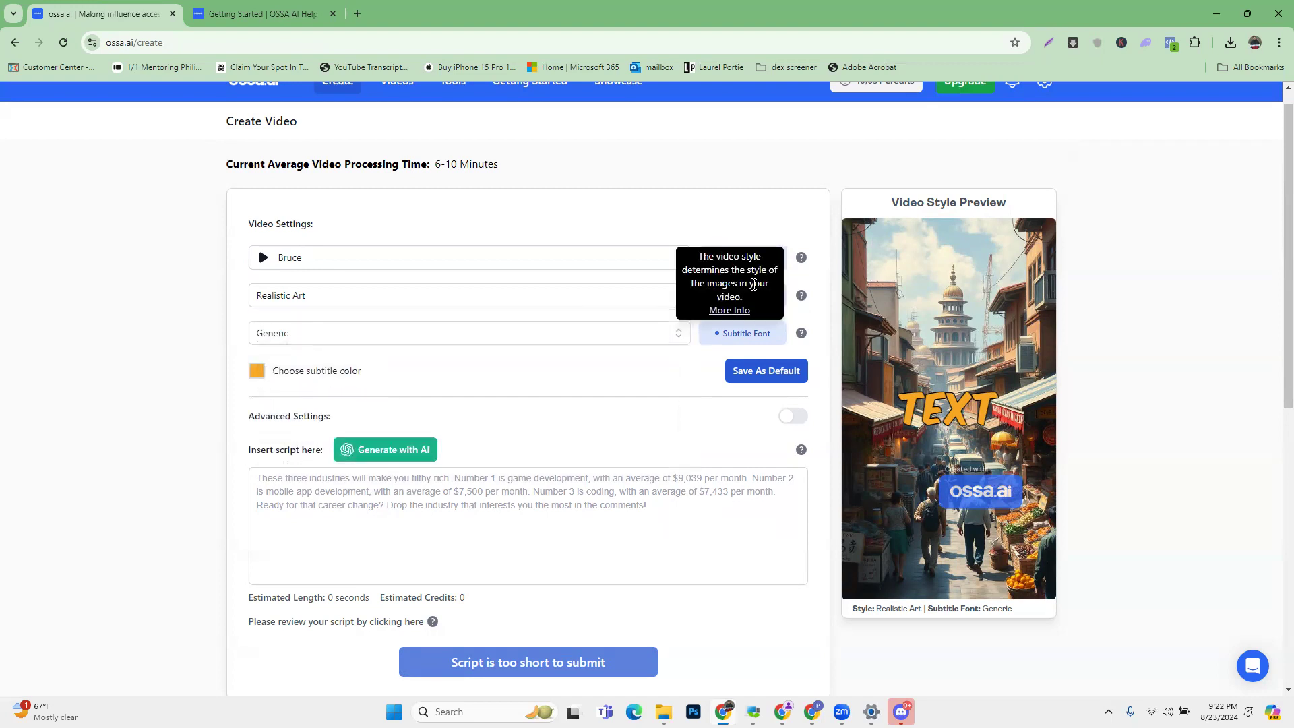
Browse the video style options from Realistic Art back to the start of the list
left_click(515, 295)
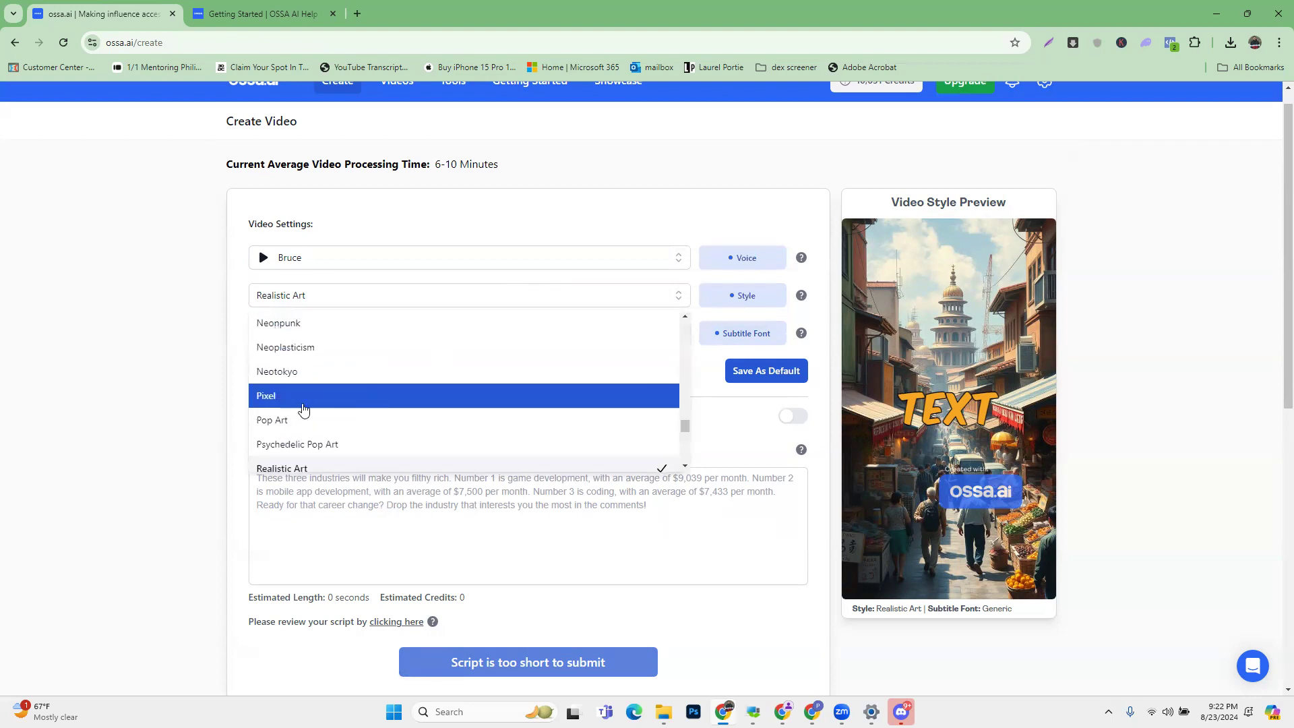
scroll(312, 347, "up", 2)
scroll(284, 375, "up", 4)
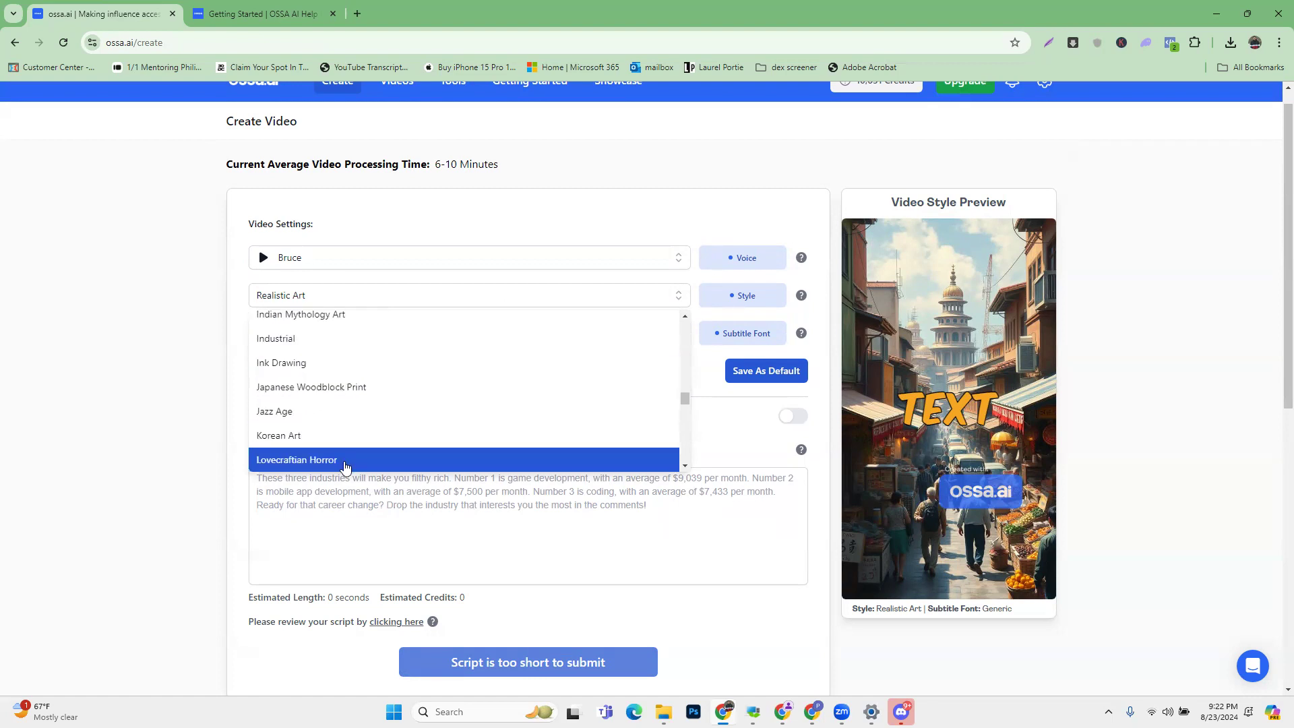
scroll(370, 425, "up", 3)
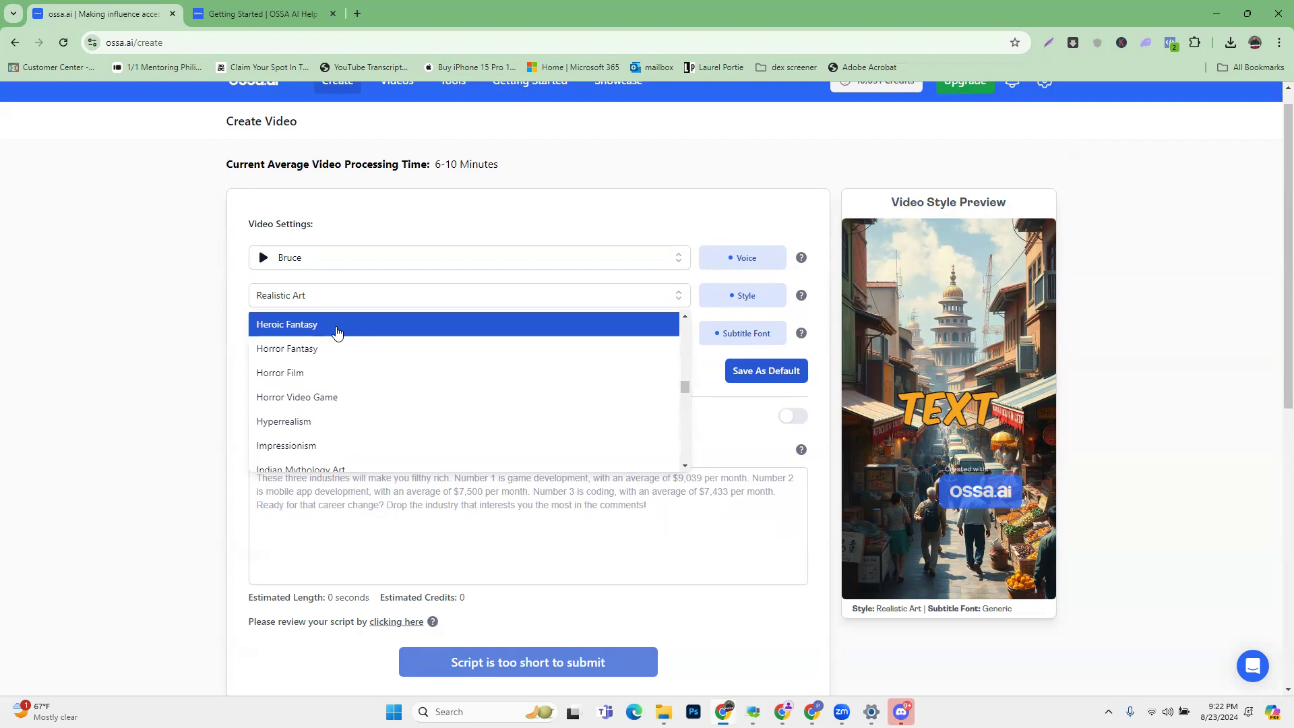
scroll(337, 332, "up", 2)
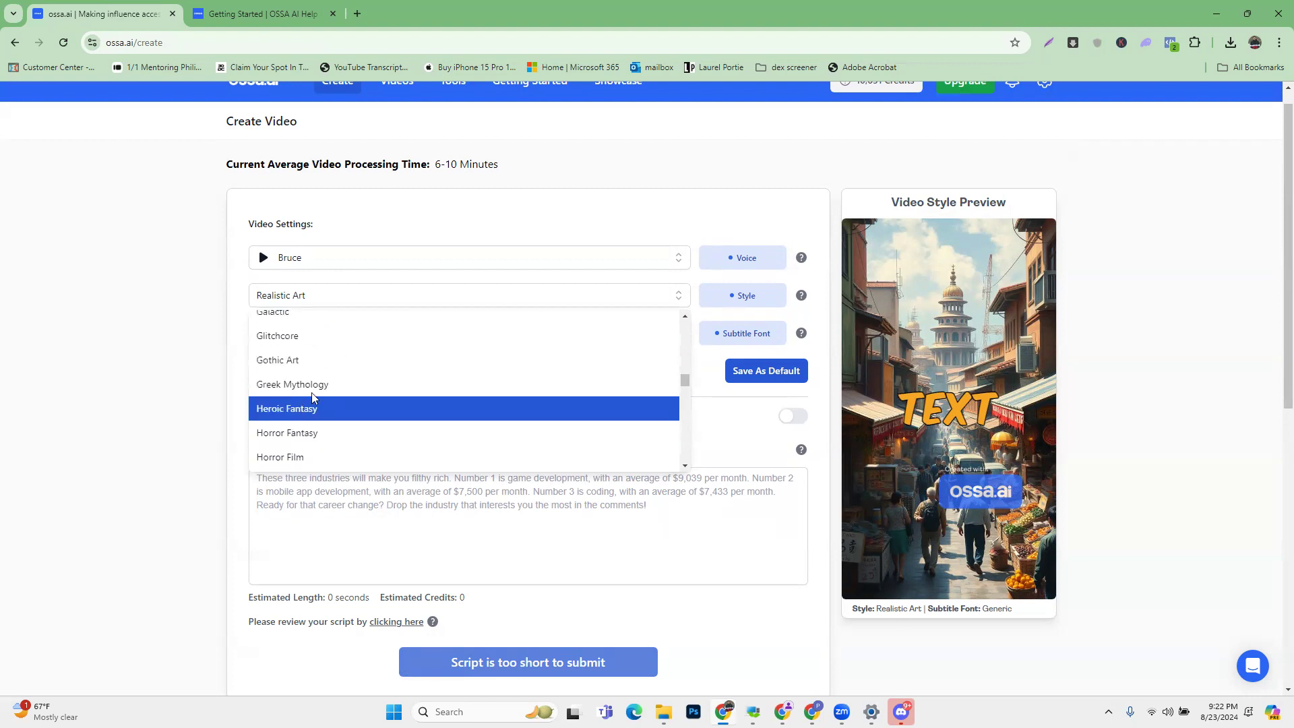
scroll(317, 391, "up", 4)
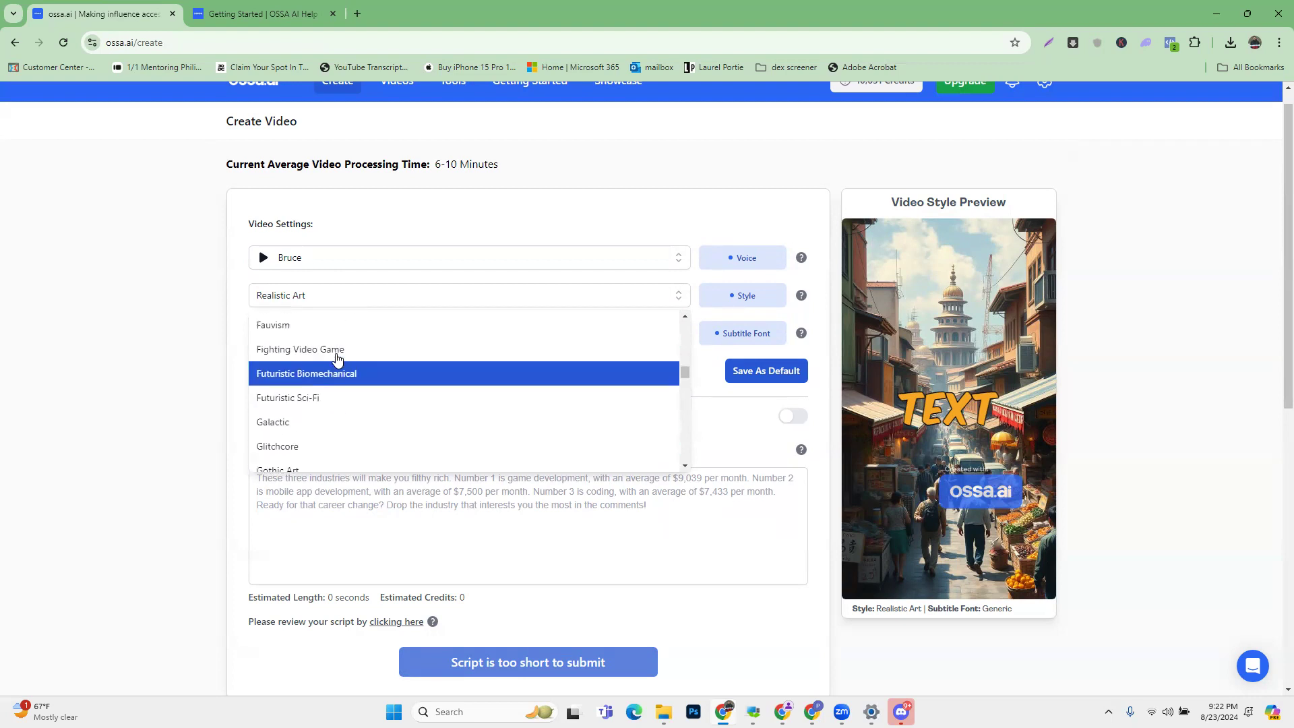
scroll(312, 359, "up", 4)
scroll(287, 430, "up", 3)
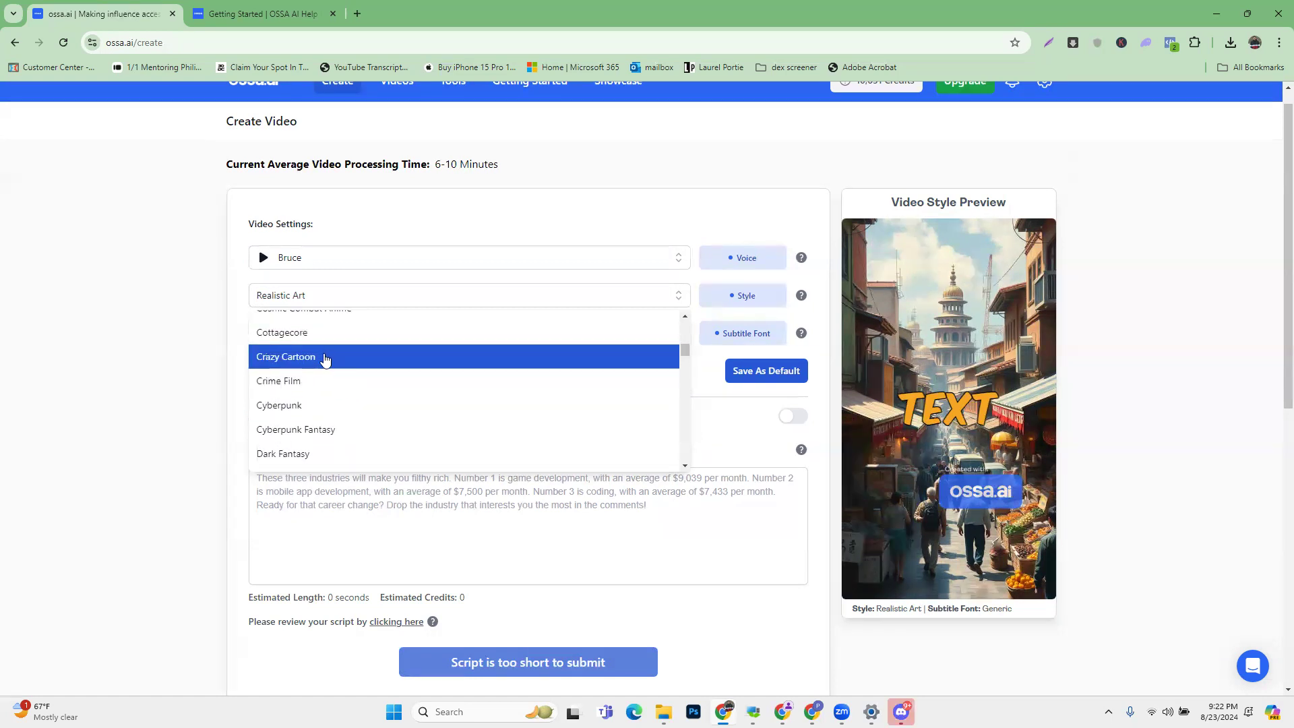
scroll(347, 398, "up", 2)
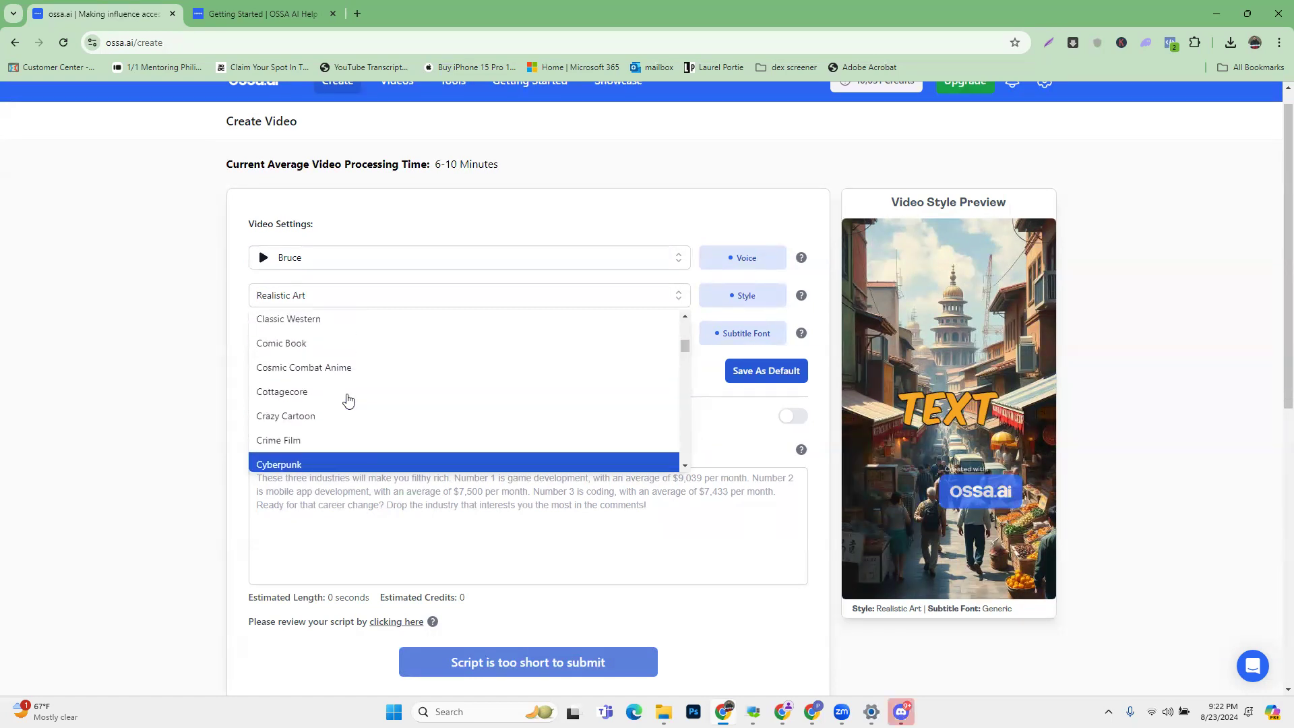
scroll(354, 374, "up", 2)
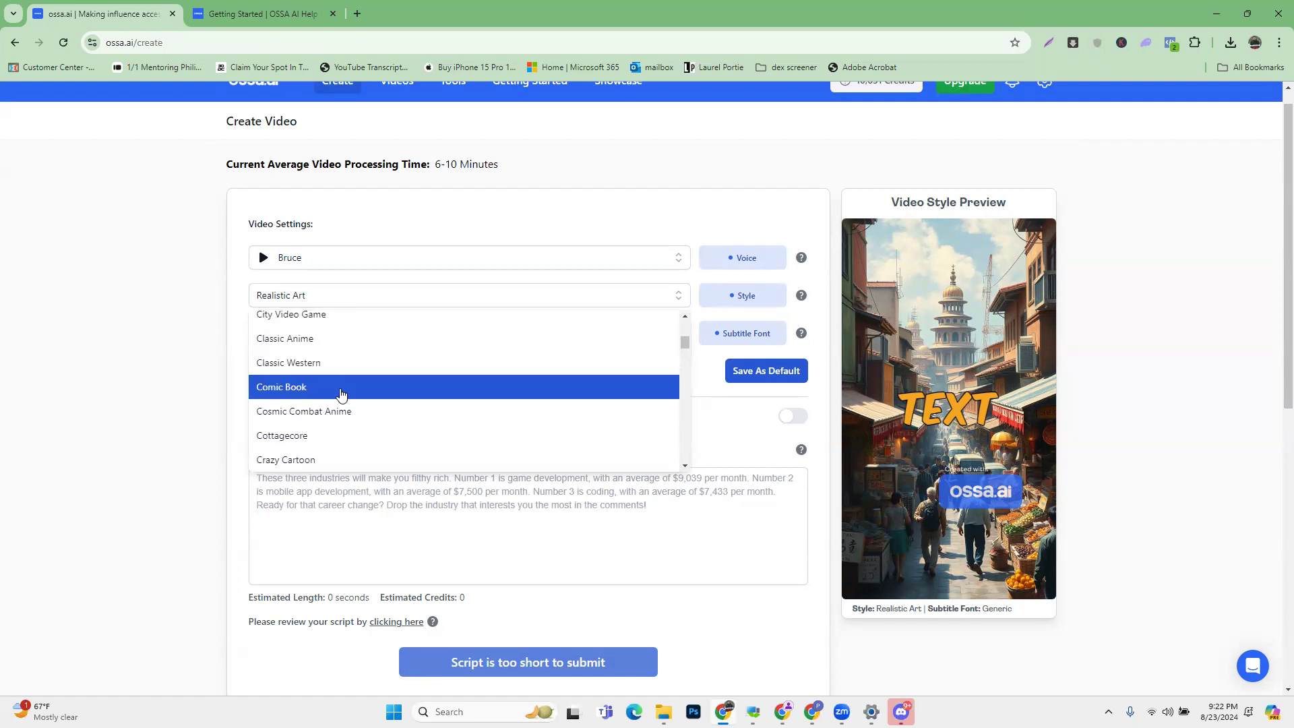
scroll(341, 394, "up", 1)
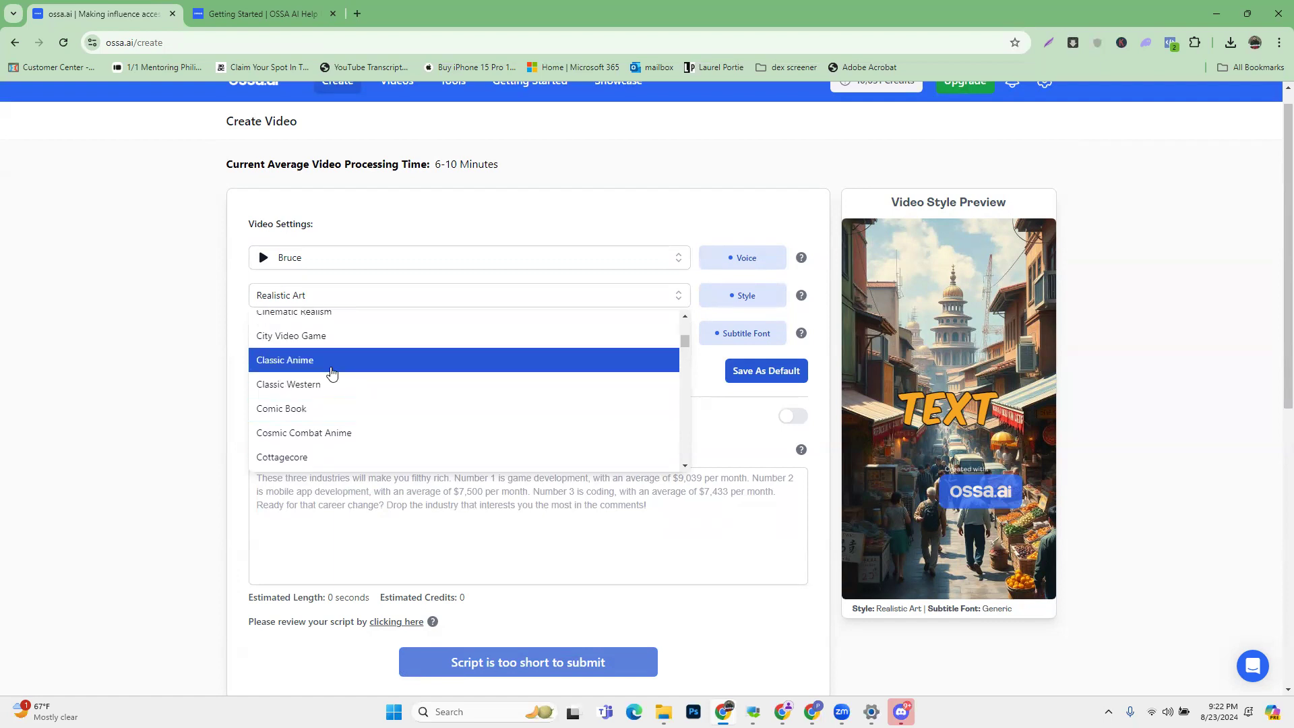
scroll(332, 373, "up", 1)
scroll(330, 390, "up", 5)
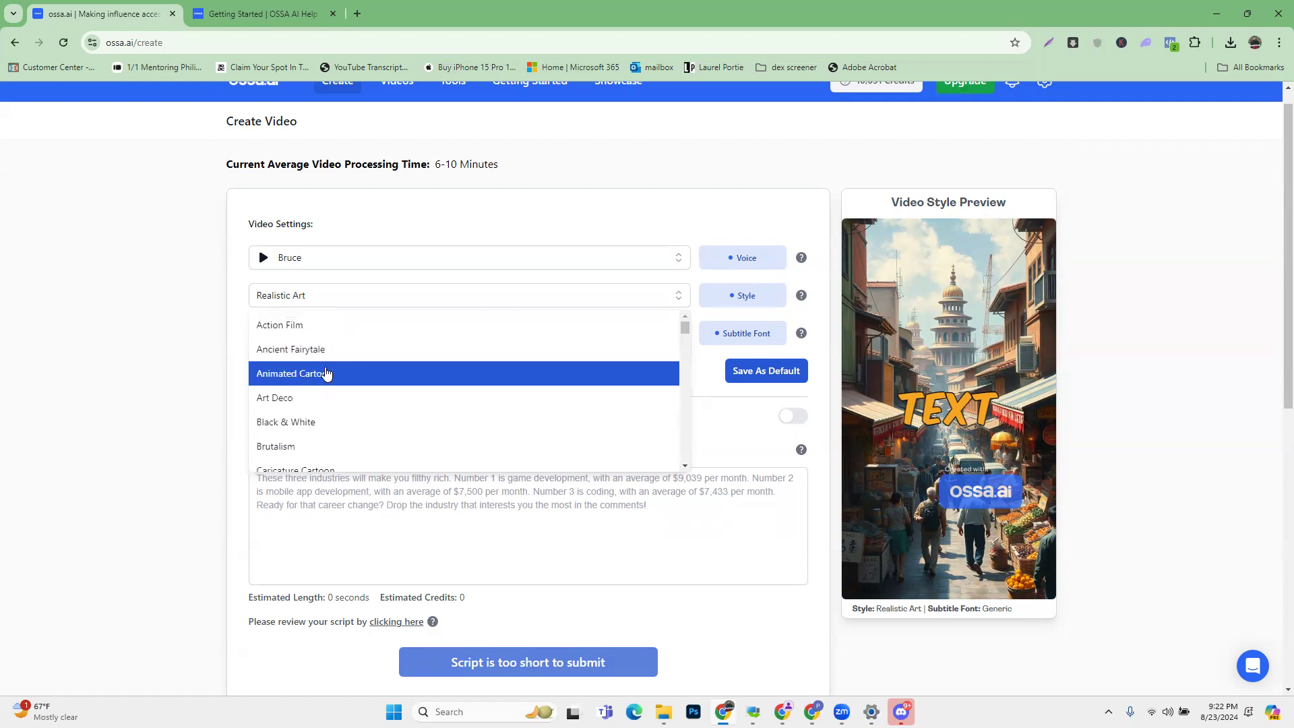
Review the style options from Action Film onward and choose Realistic Art as the video style
scroll(427, 411, "down", 5)
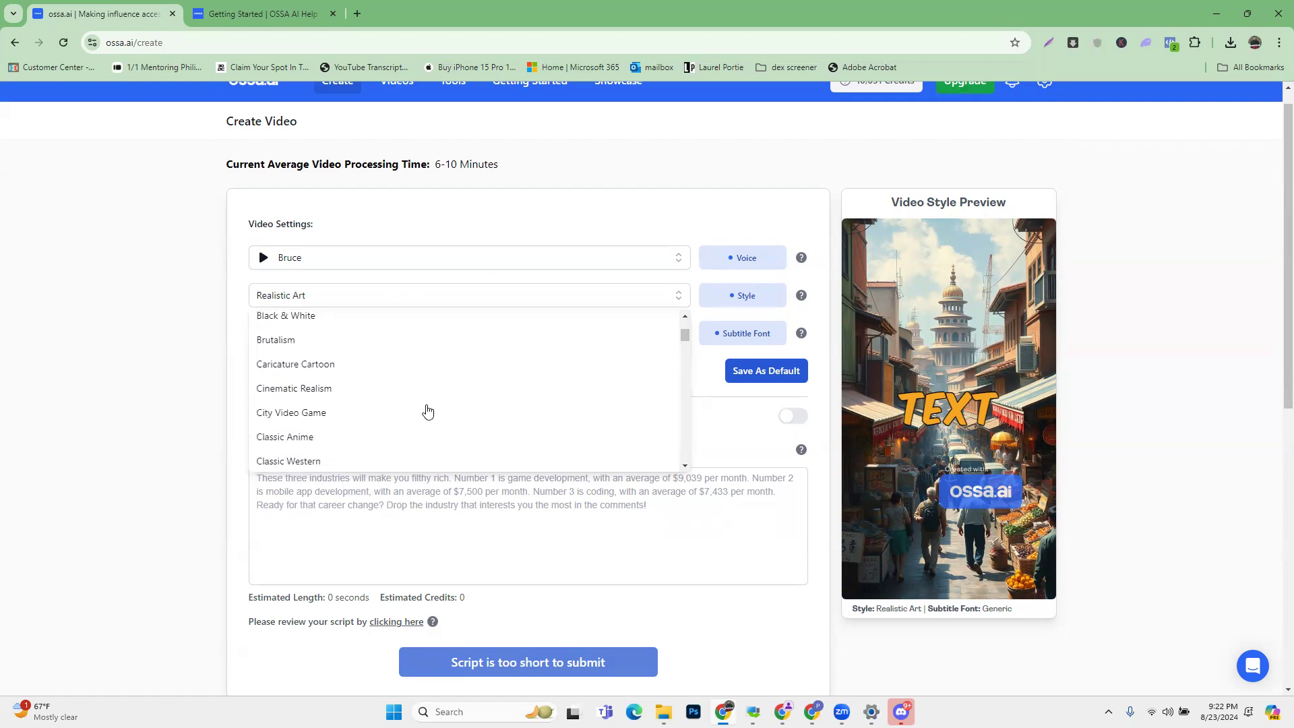
scroll(374, 461, "down", 4)
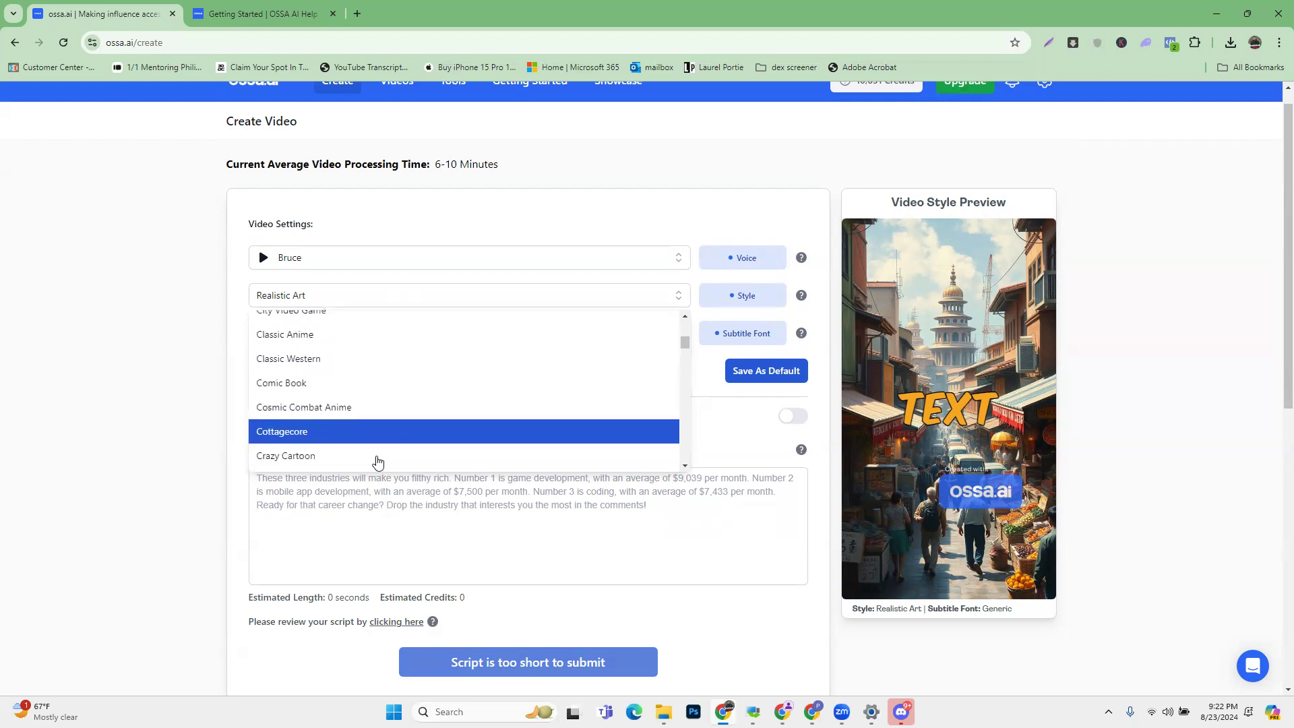
scroll(387, 465, "down", 4)
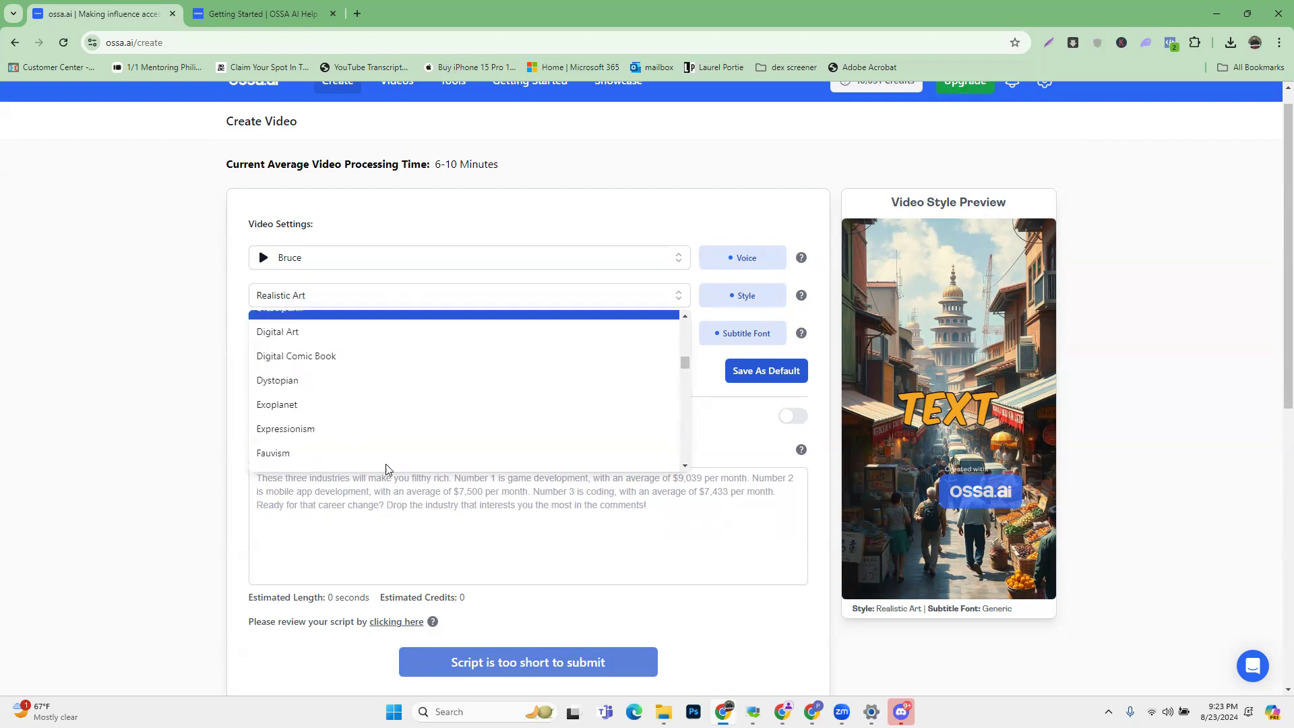
scroll(367, 431, "down", 3)
scroll(374, 432, "down", 1)
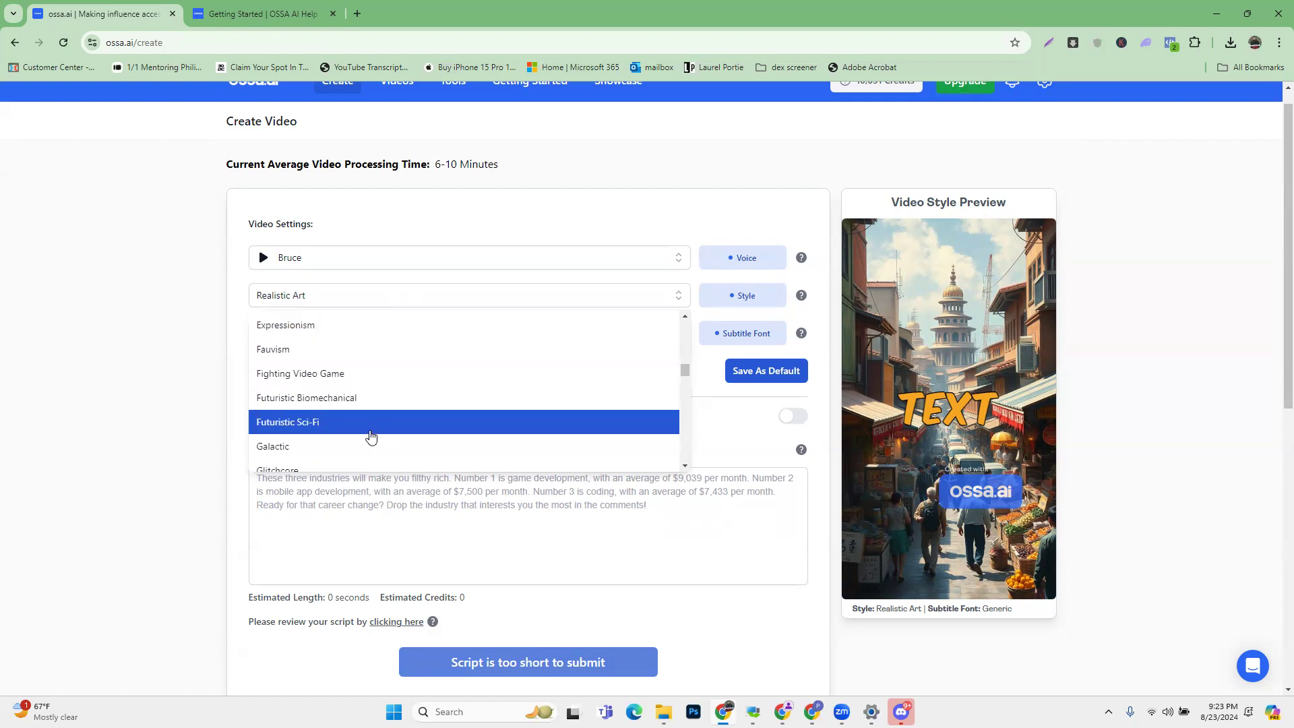
scroll(370, 431, "down", 4)
scroll(381, 439, "down", 1)
scroll(364, 418, "down", 4)
scroll(365, 448, "down", 5)
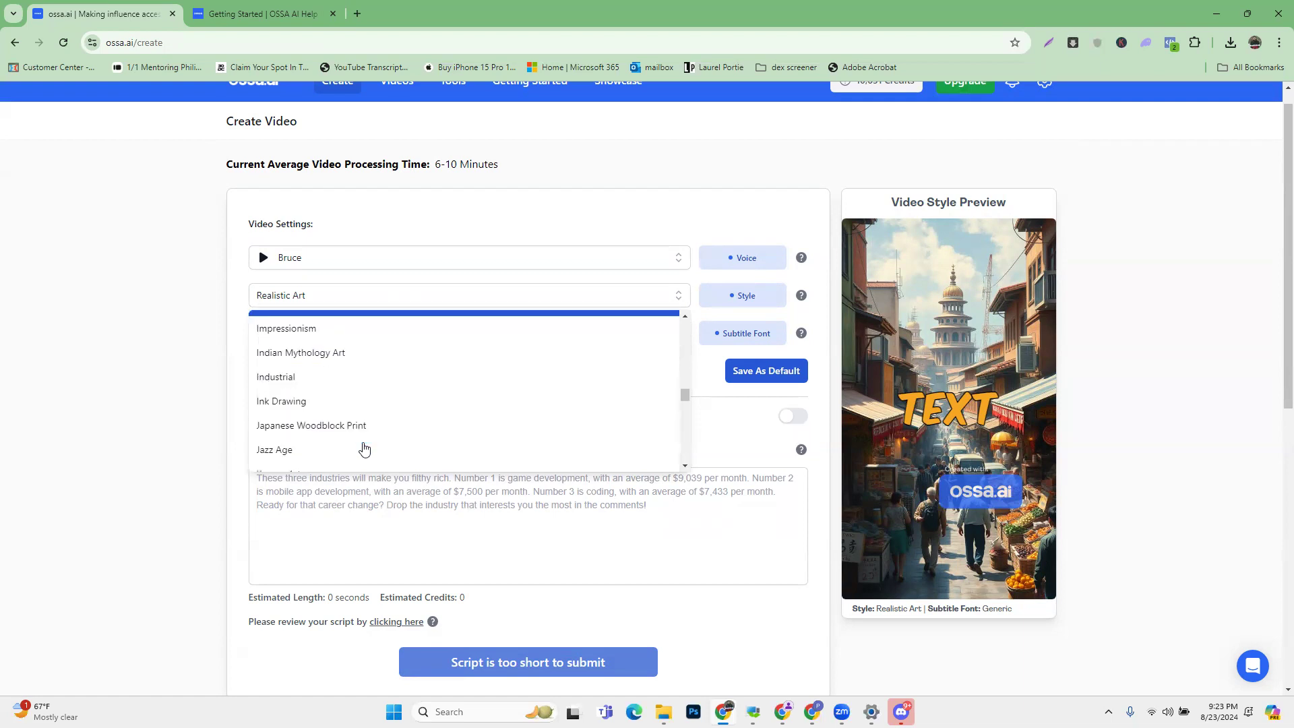
scroll(375, 379, "down", 5)
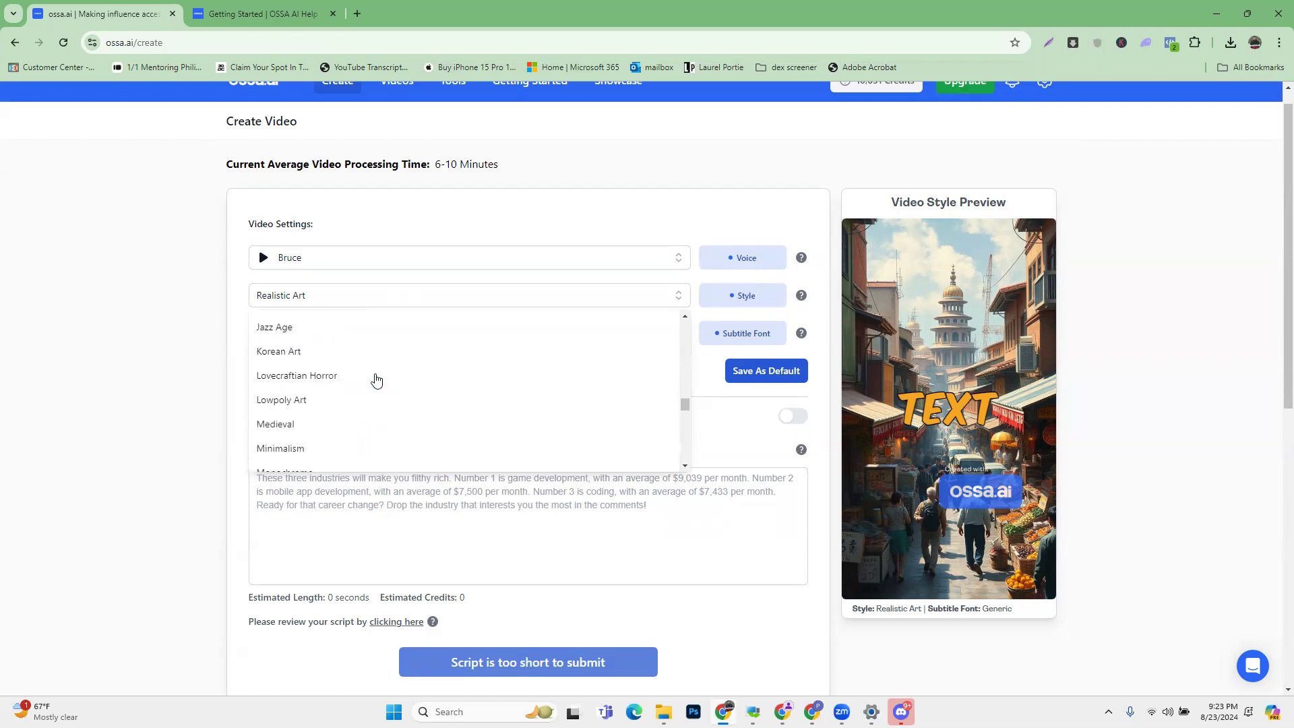
scroll(367, 337, "down", 1)
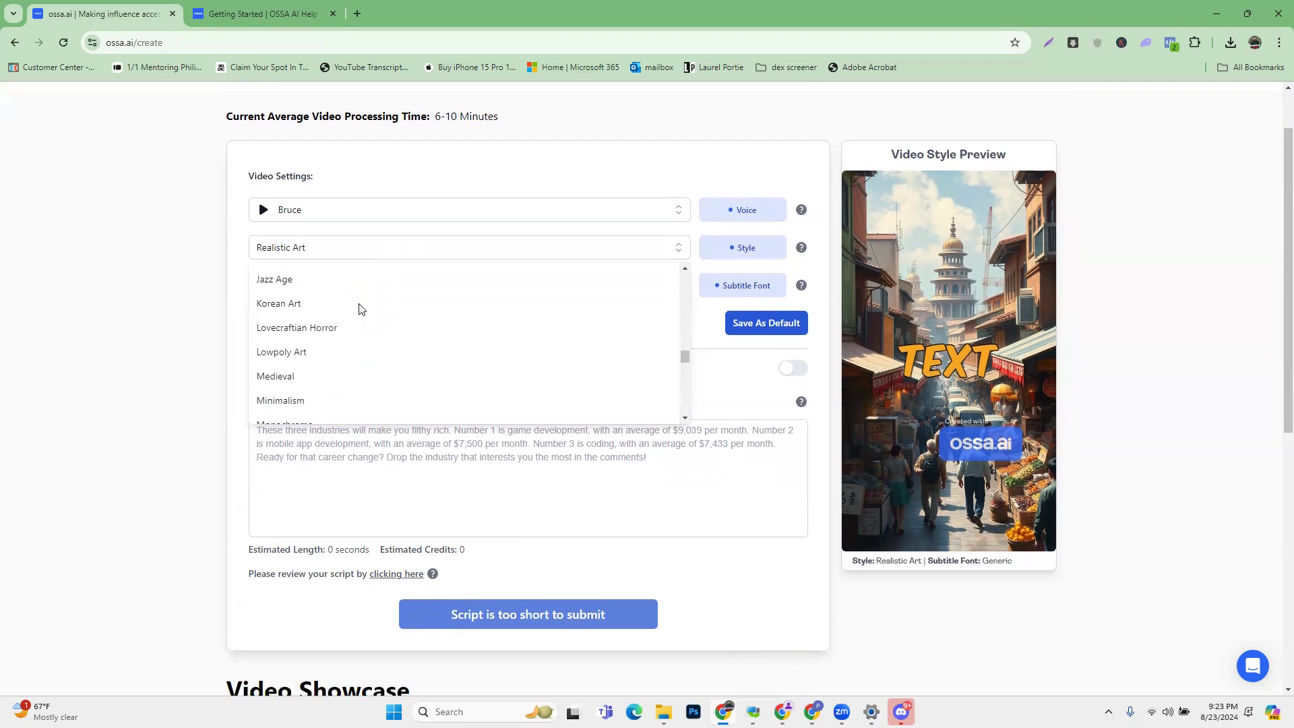
scroll(358, 355, "down", 4)
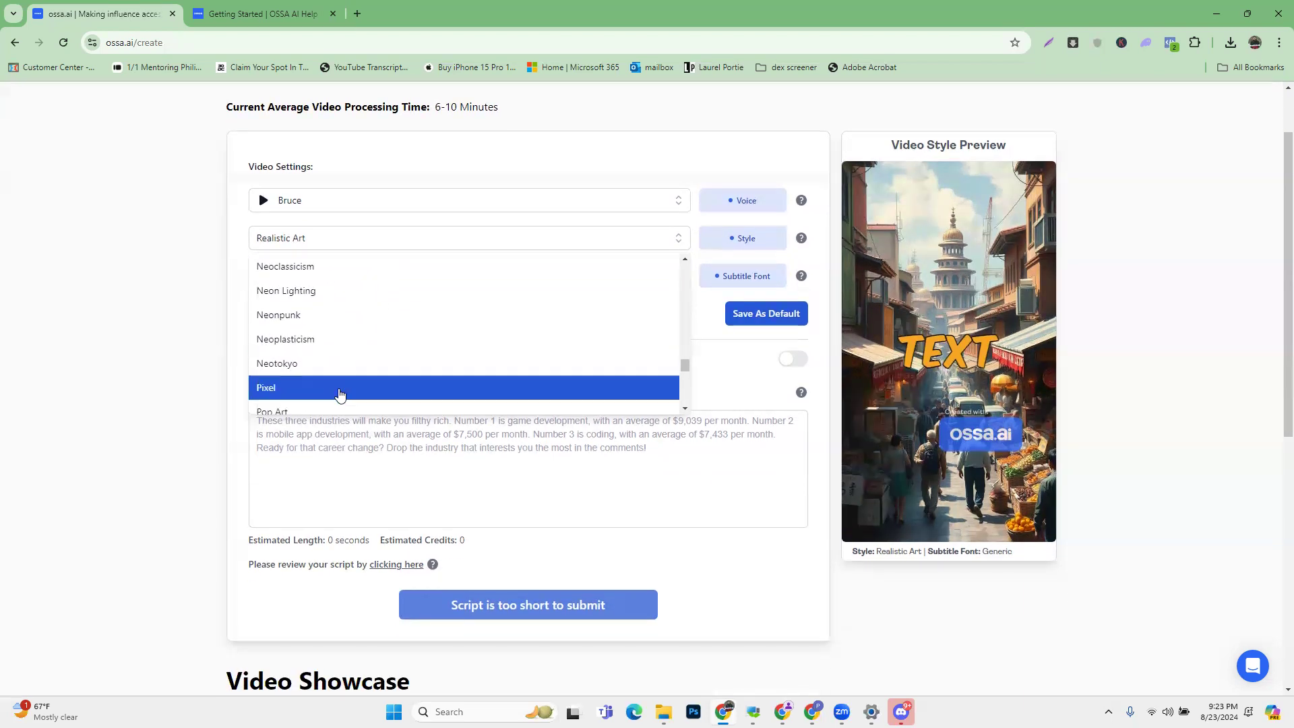
scroll(339, 396, "down", 6)
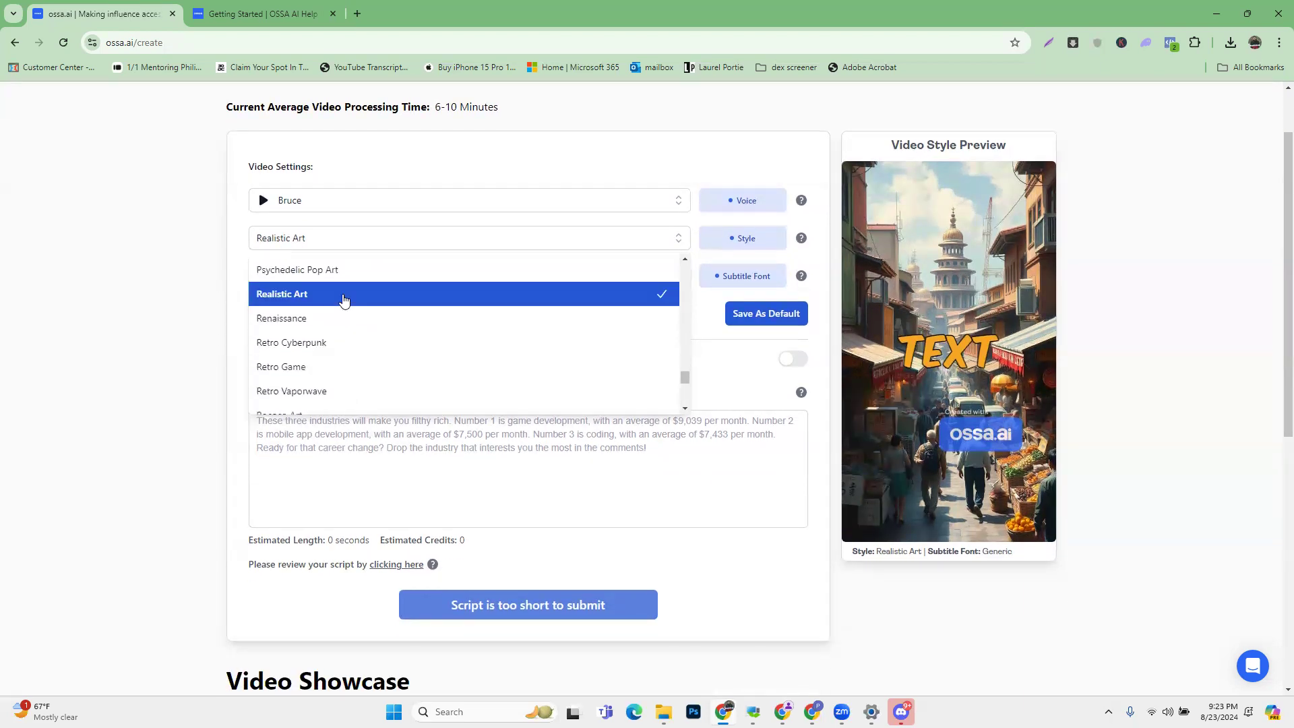
left_click(342, 295)
Try the Formal, Animation and Comfortable subtitle fonts in the video style preview
left_click(407, 281)
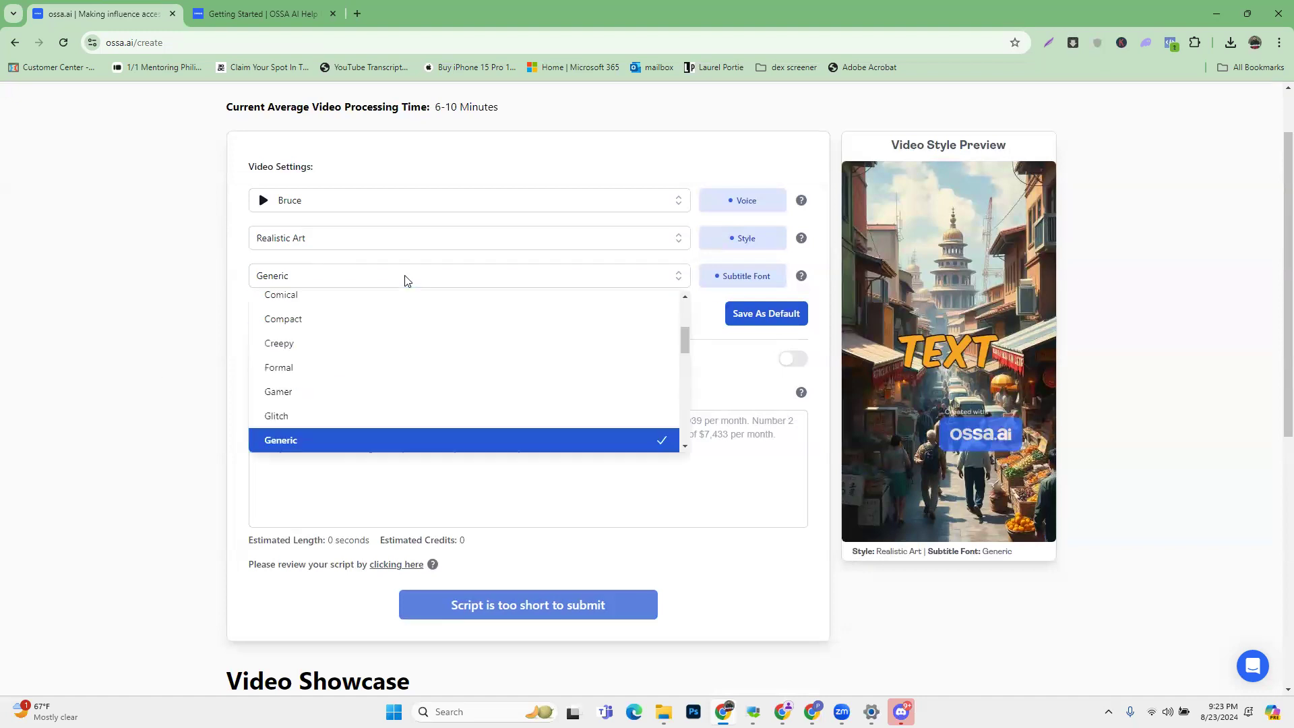
left_click(456, 368)
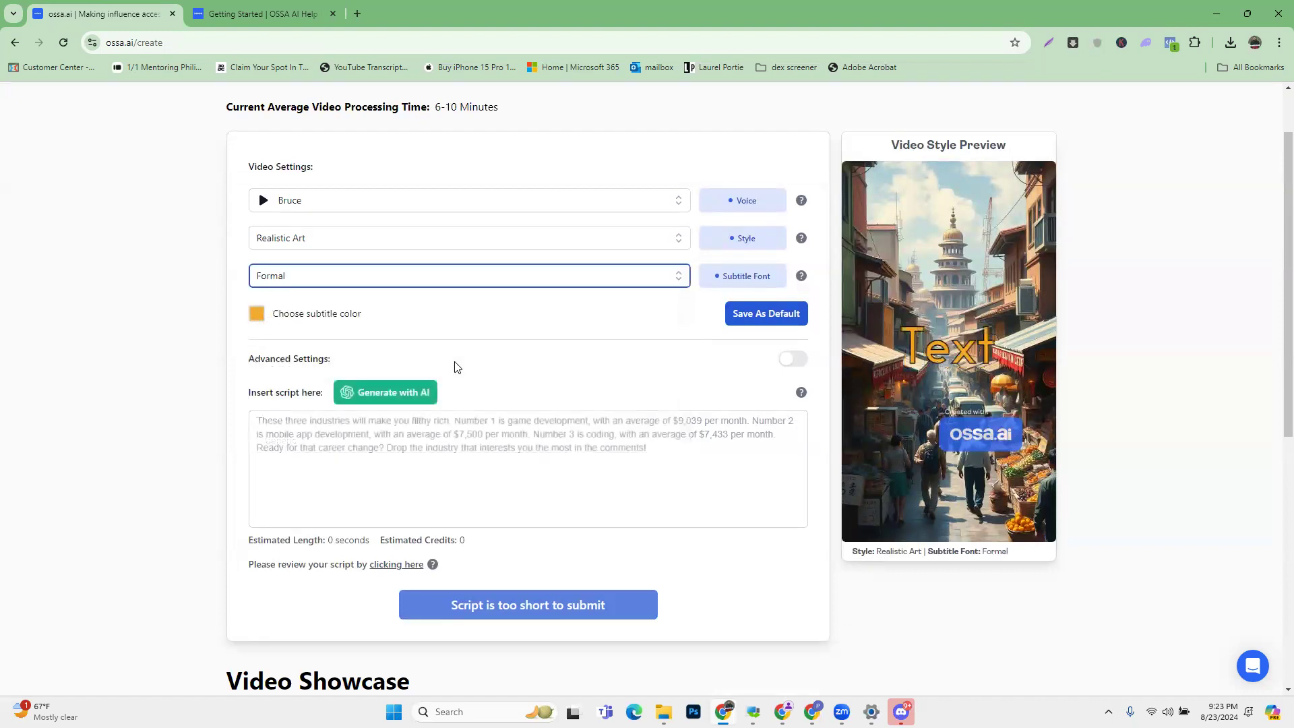
left_click(527, 286)
scroll(486, 416, "up", 2)
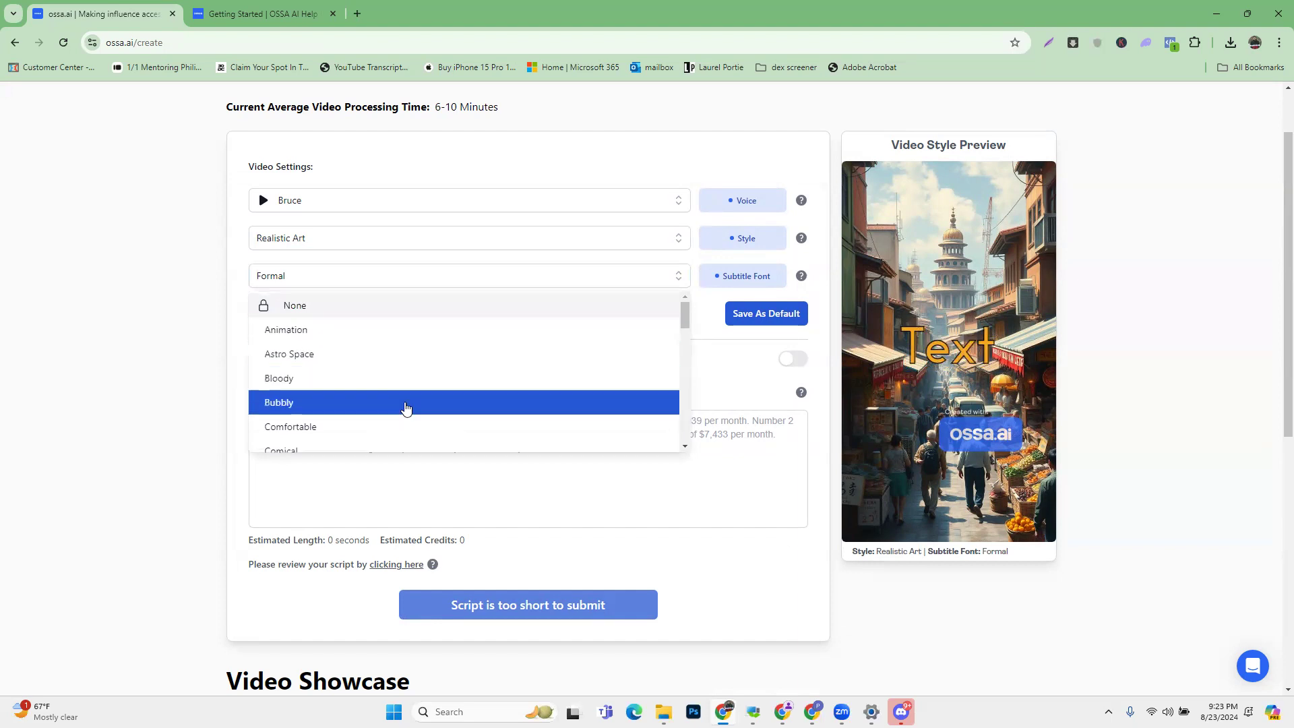
left_click(375, 328)
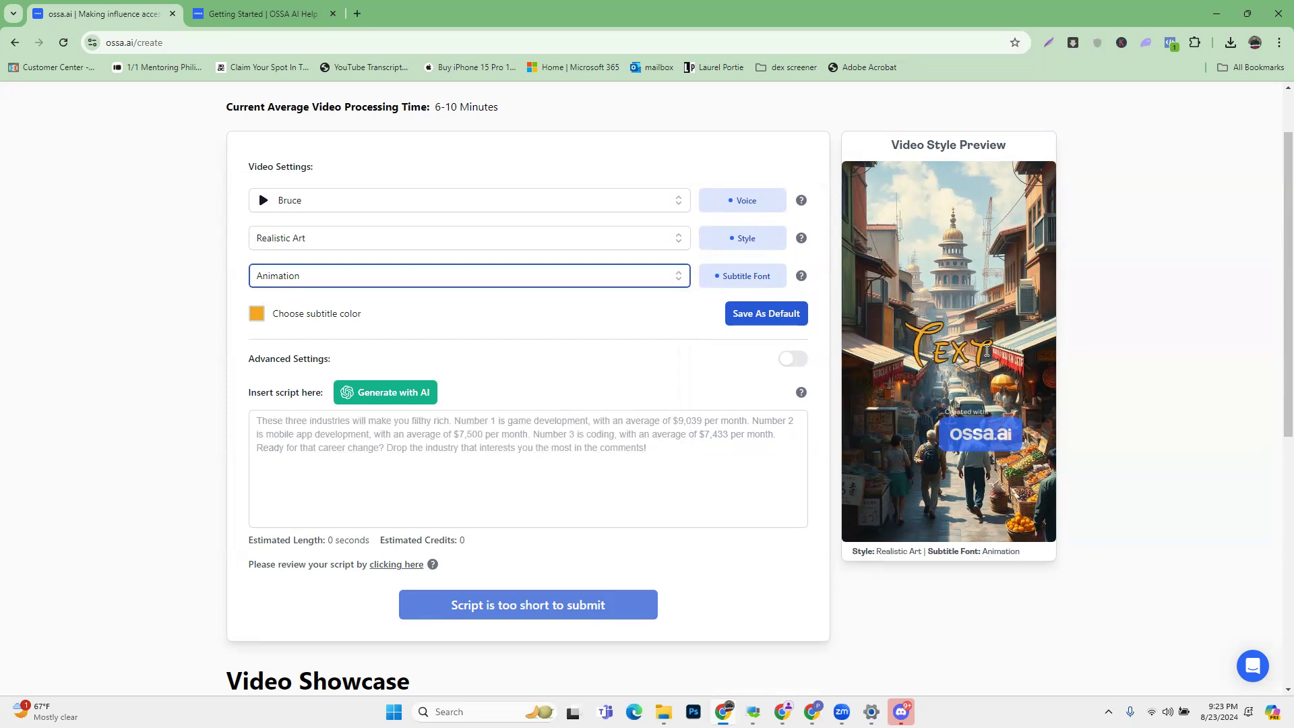
left_click(494, 280)
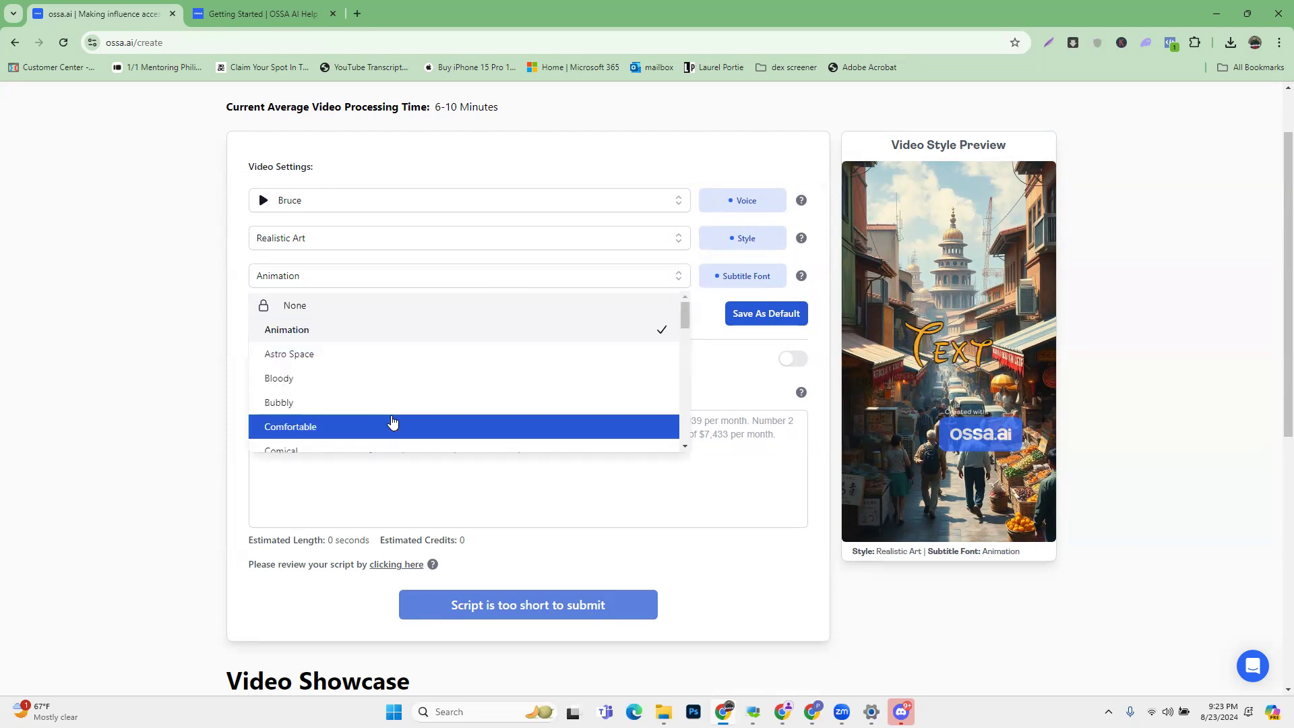
left_click(393, 424)
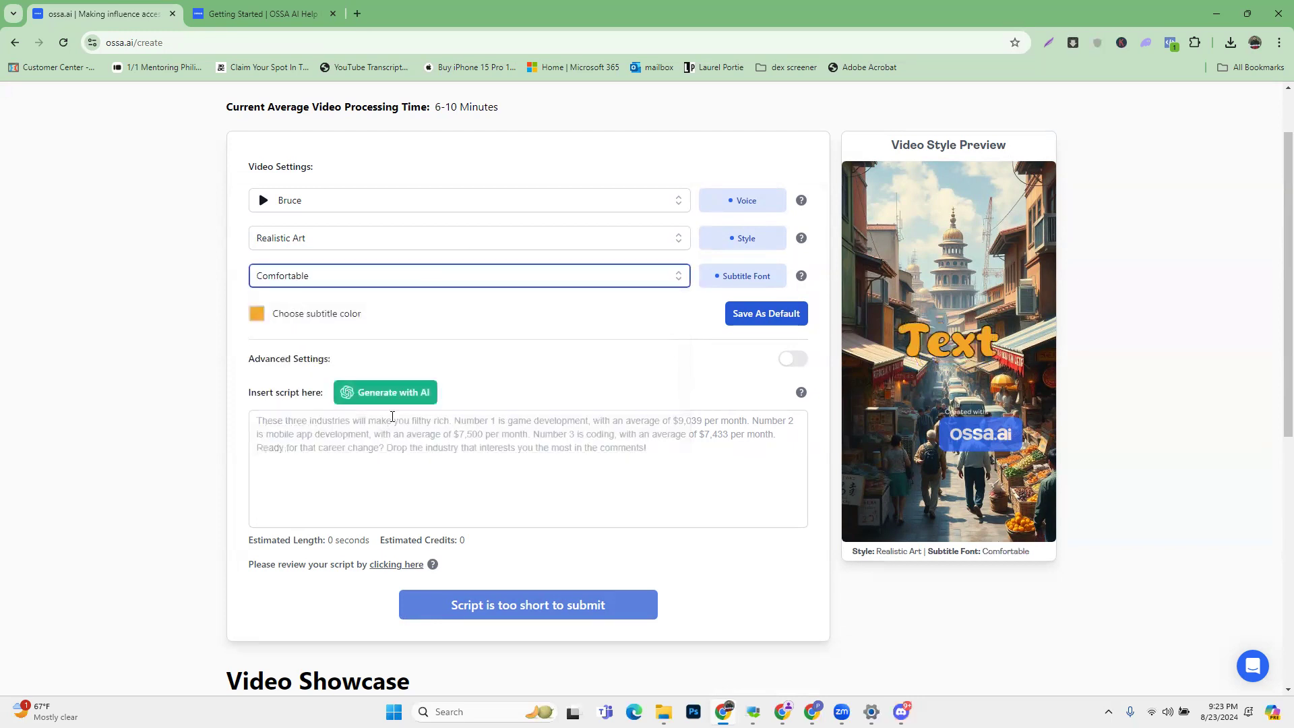
Try the Glitch and Creepy subtitle fonts in the video style preview
left_click(472, 280)
scroll(416, 382, "down", 3)
left_click(367, 372)
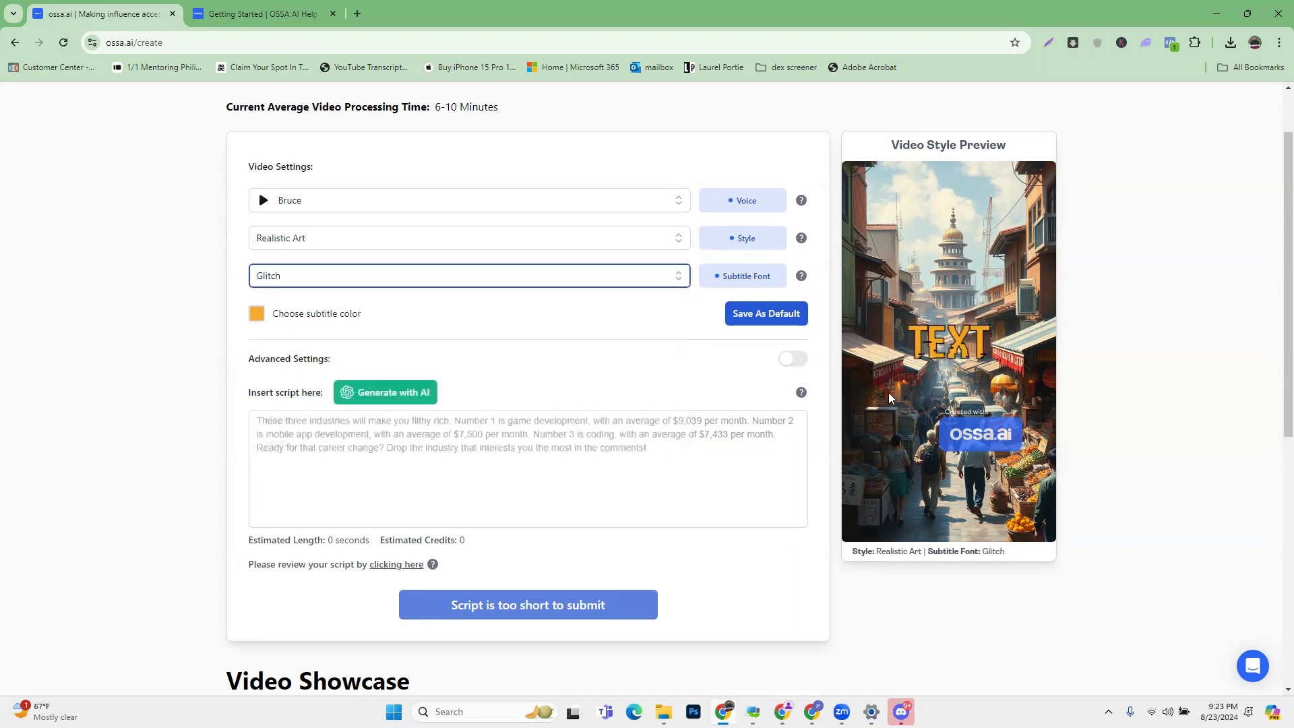
left_click(430, 279)
left_click(364, 370)
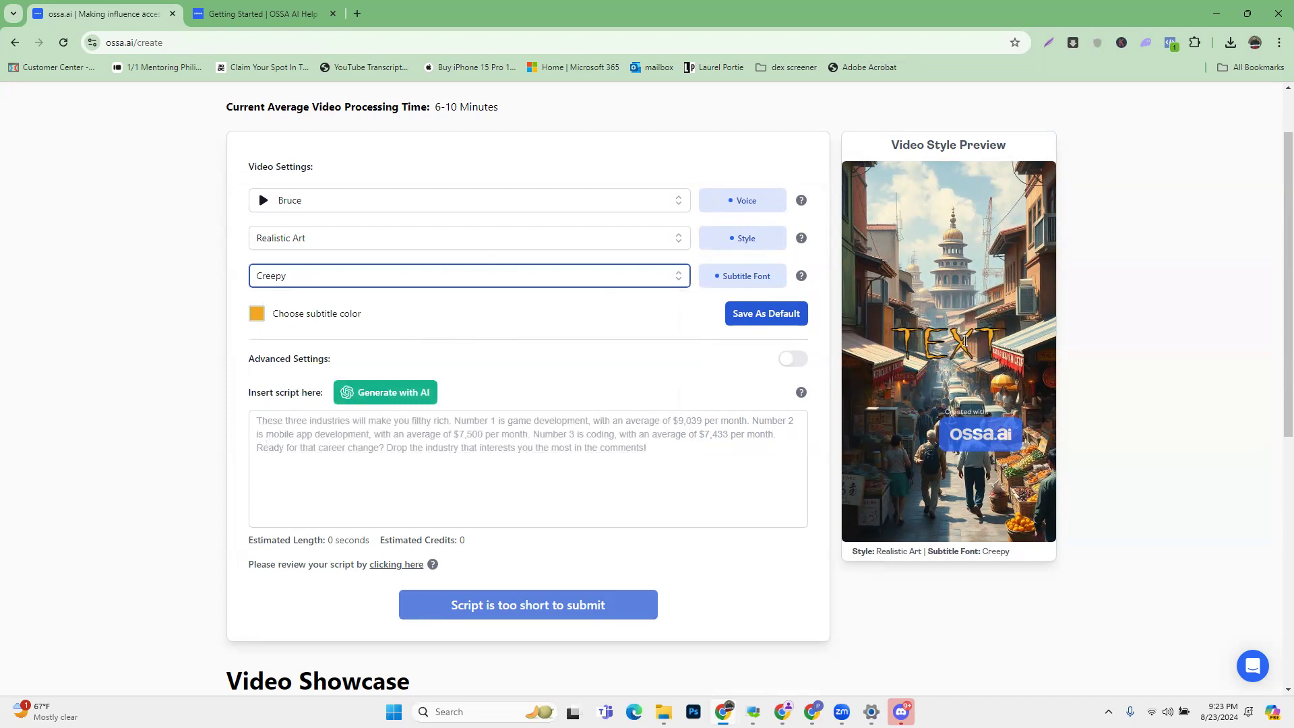
Switch the subtitle font back to Animation to compare it in the preview
left_click(501, 285)
scroll(473, 361, "up", 2)
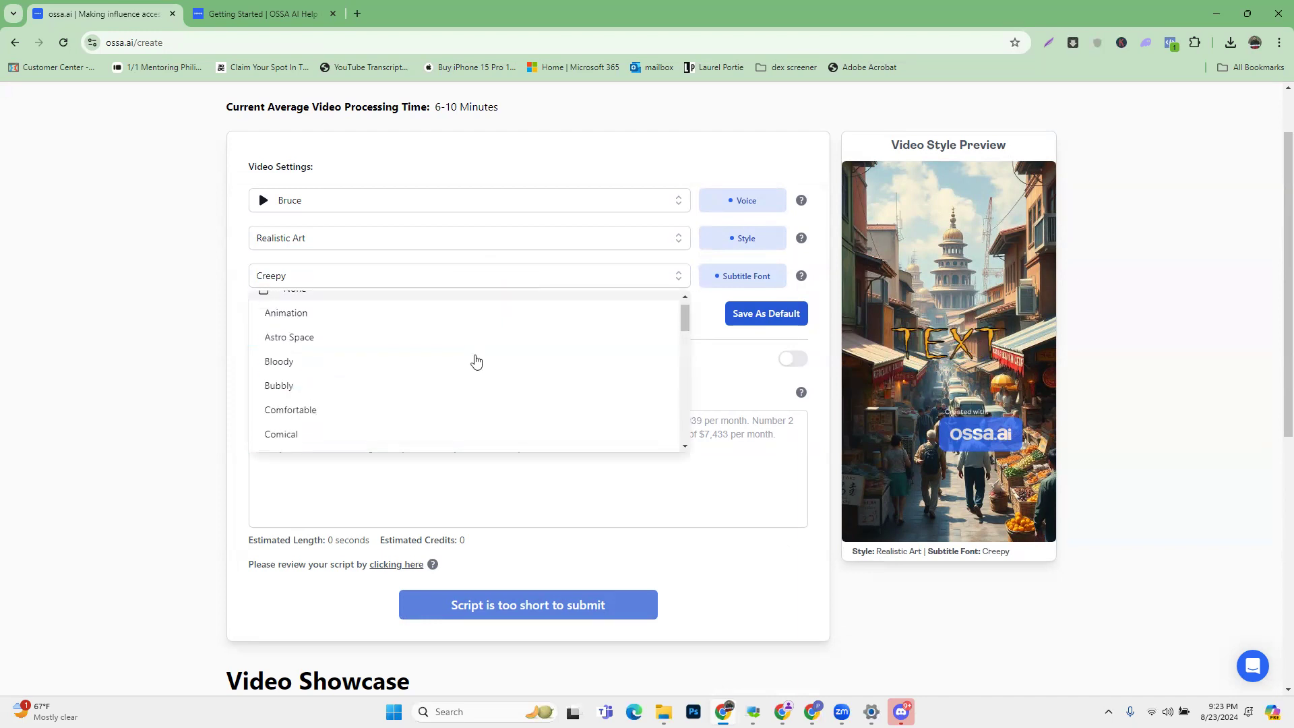
left_click(413, 345)
left_click(537, 285)
left_click(431, 332)
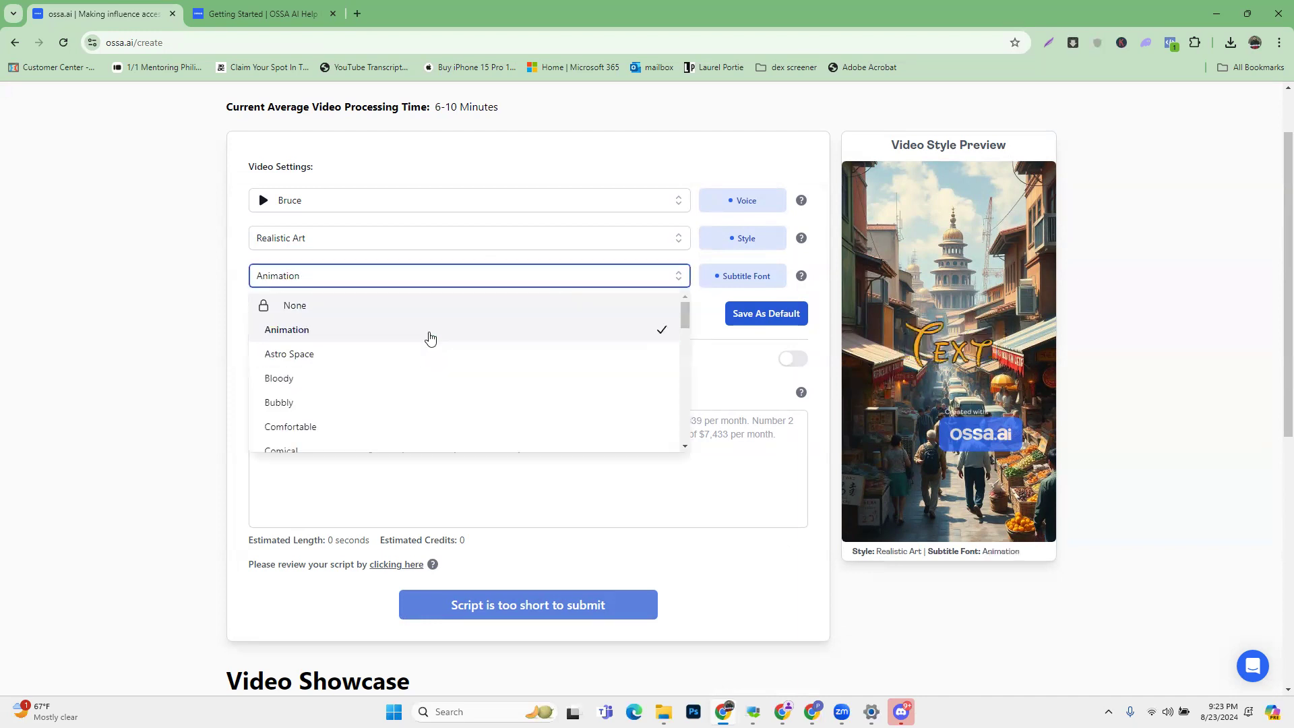
Set the video's subtitle font to Glitch
left_click(508, 273)
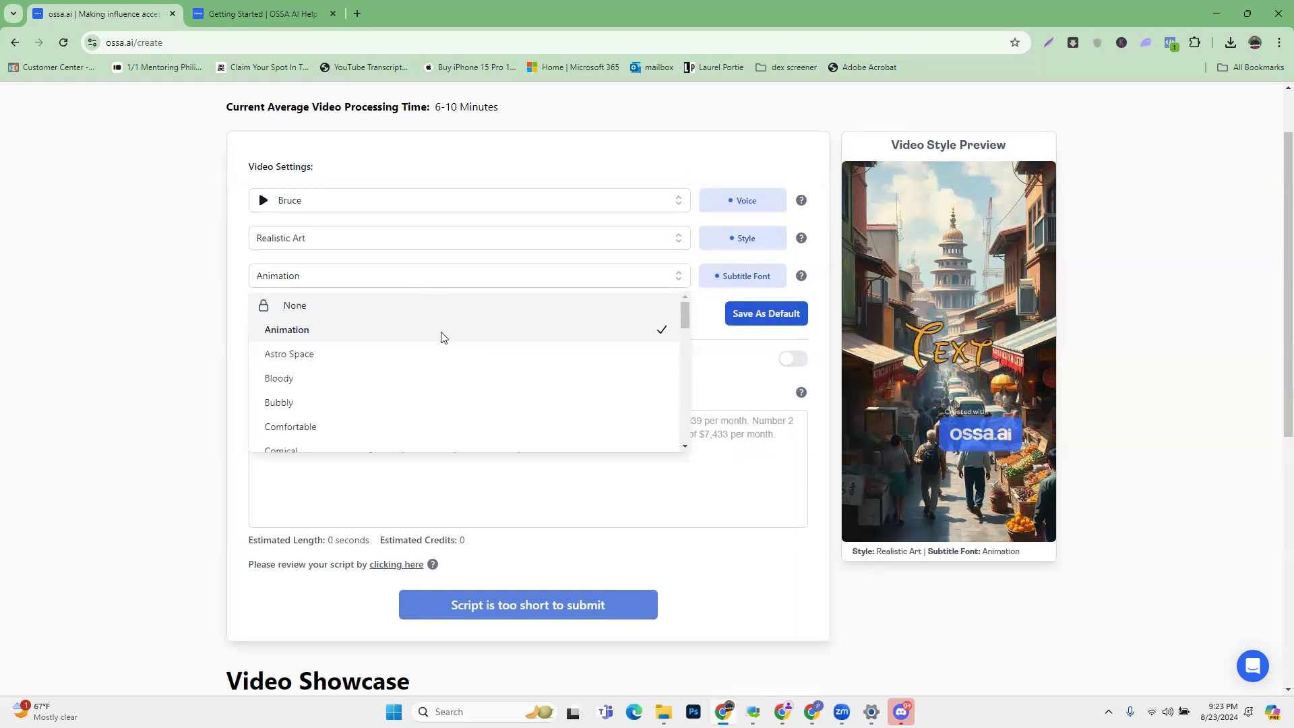
scroll(454, 427, "down", 3)
left_click(439, 384)
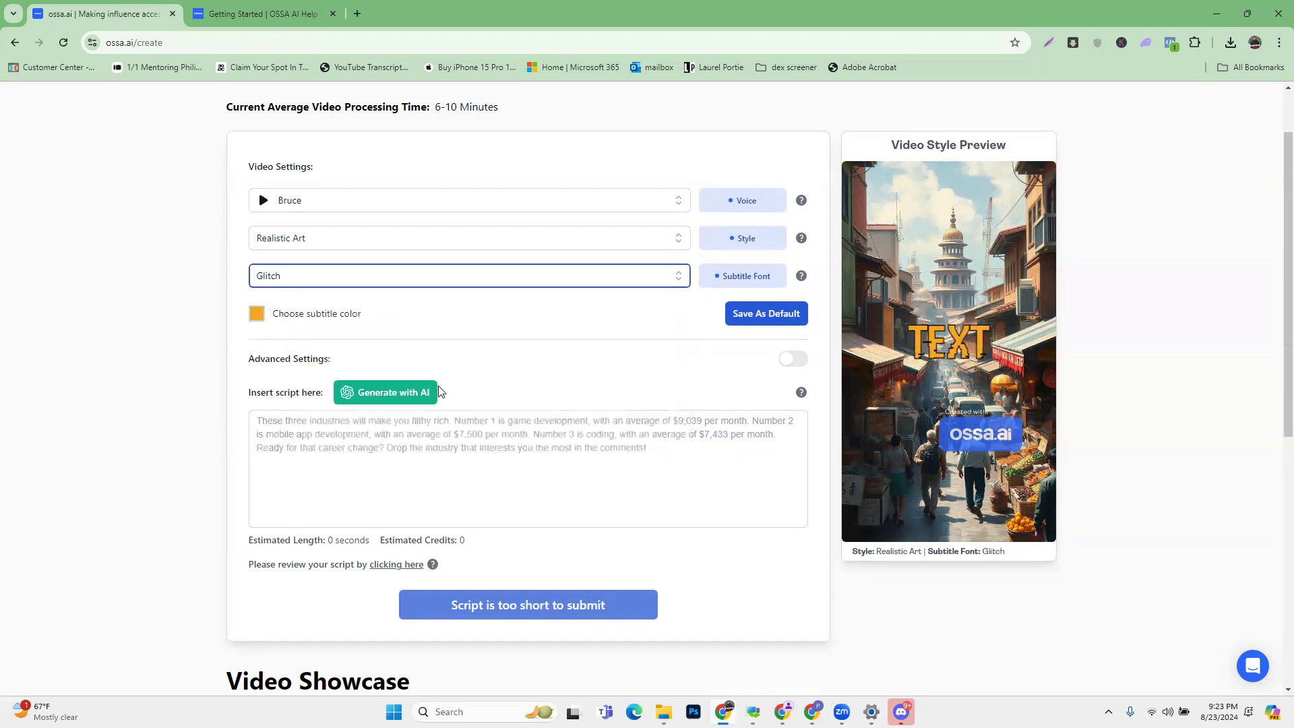
Set the video's subtitle font to Super Ink
left_click(575, 271)
scroll(551, 358, "down", 5)
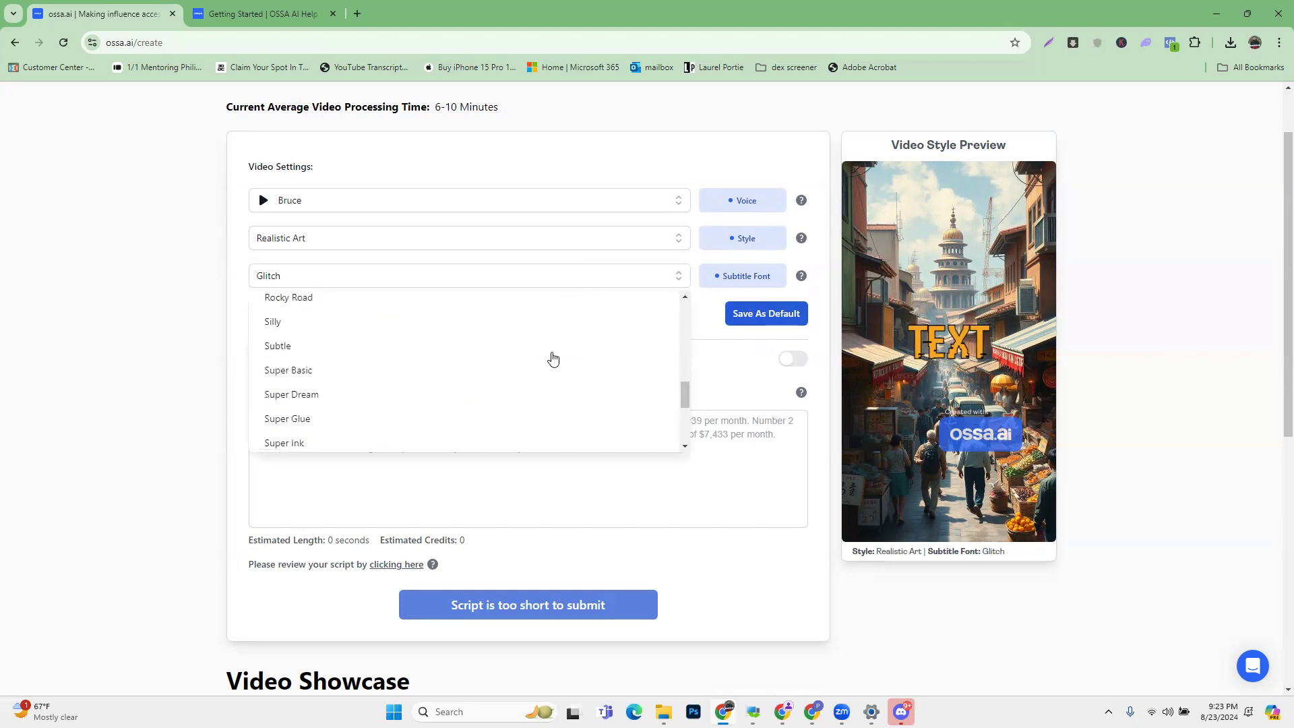
left_click(465, 398)
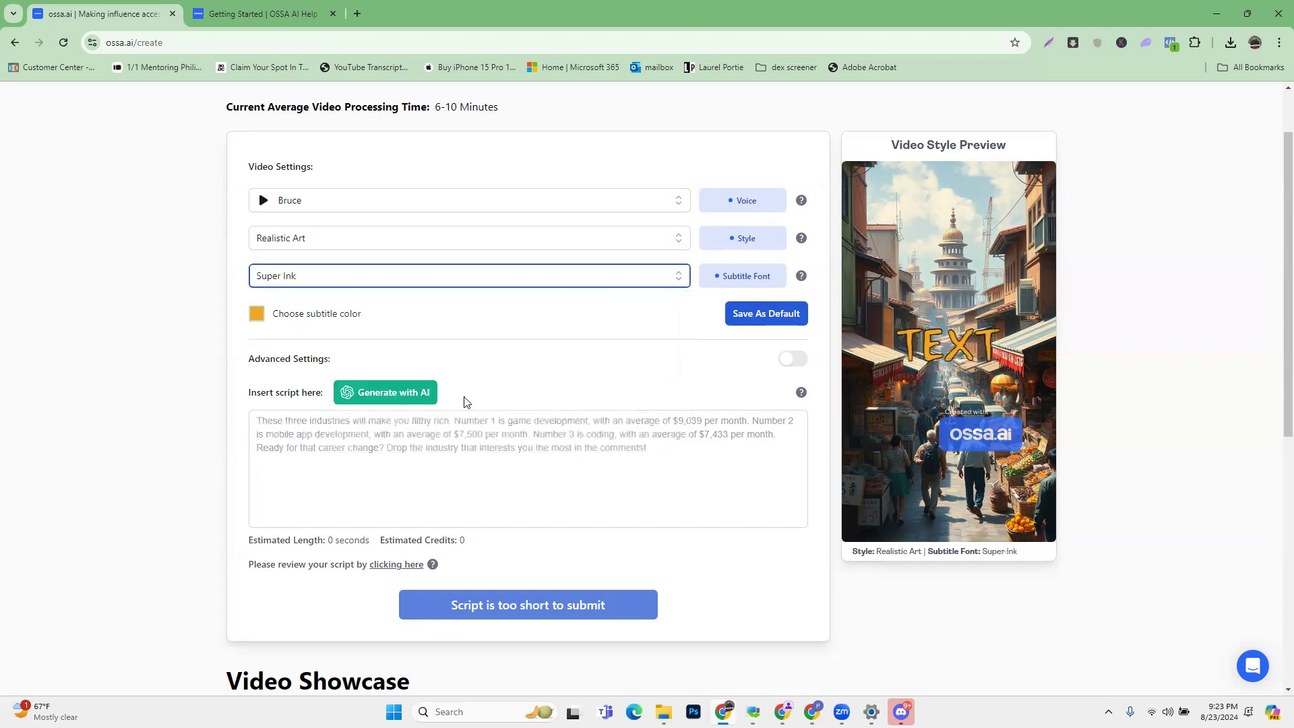
Try the Pop Art, Whimsical Fairy Tale and Watercolor Painting styles in the video style preview
left_click(476, 239)
left_click(415, 361)
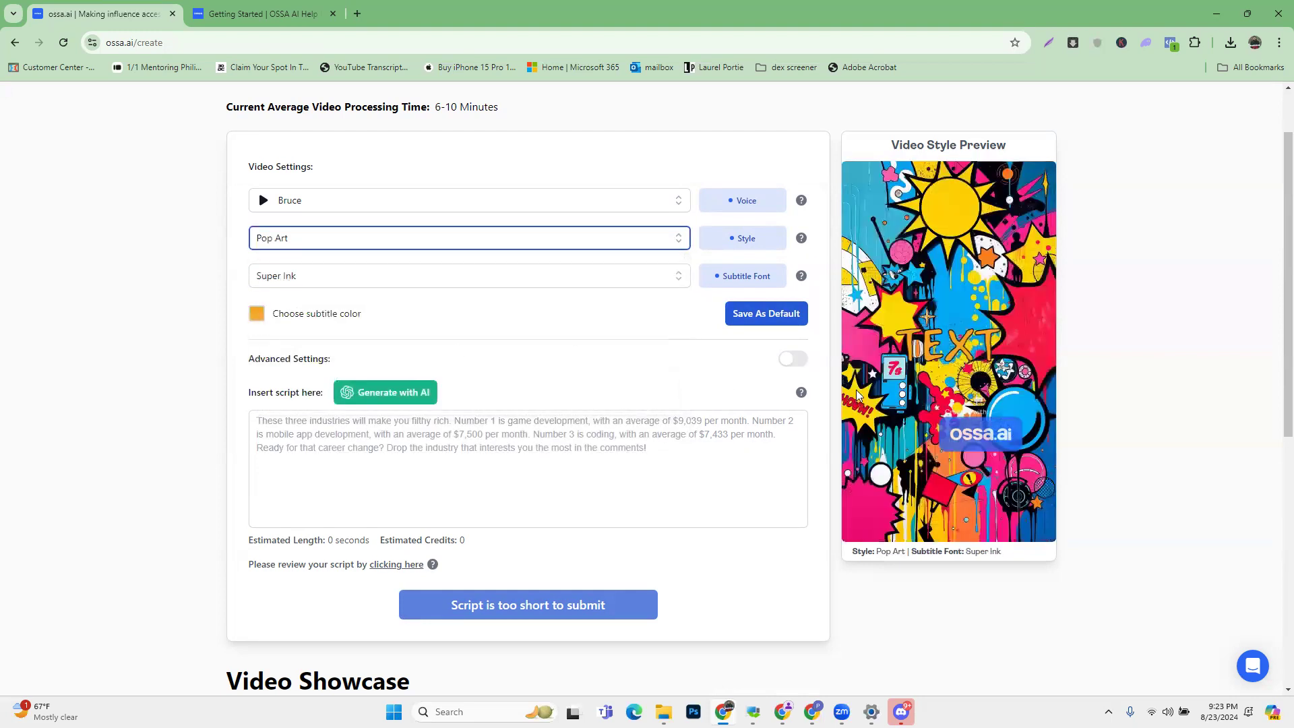
left_click(569, 240)
scroll(472, 367, "down", 5)
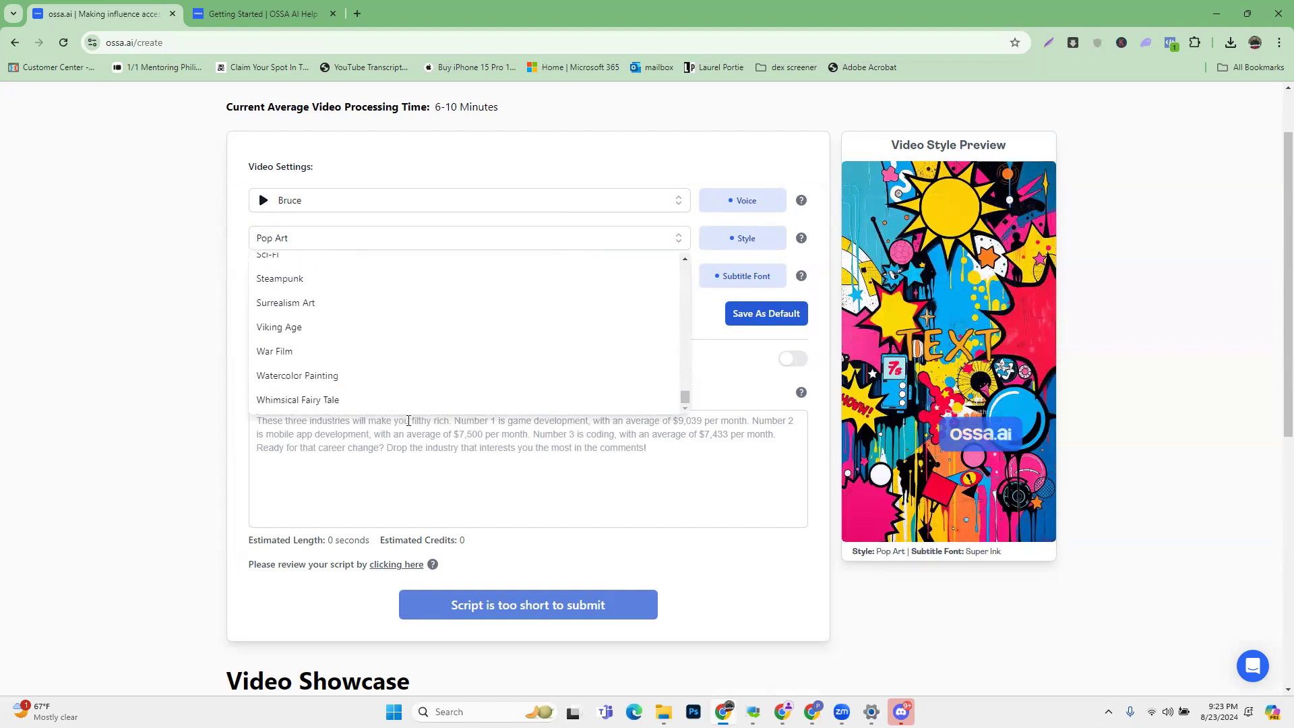
left_click(413, 400)
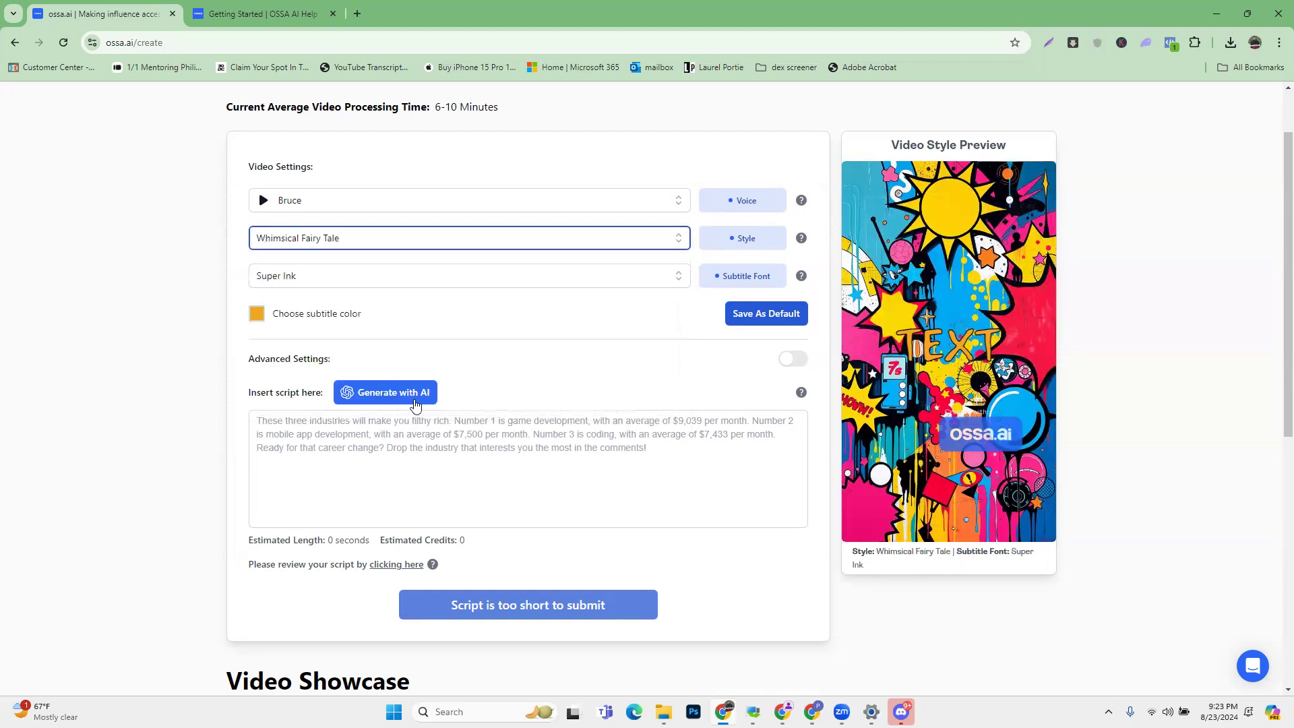
left_click(563, 238)
left_click(374, 375)
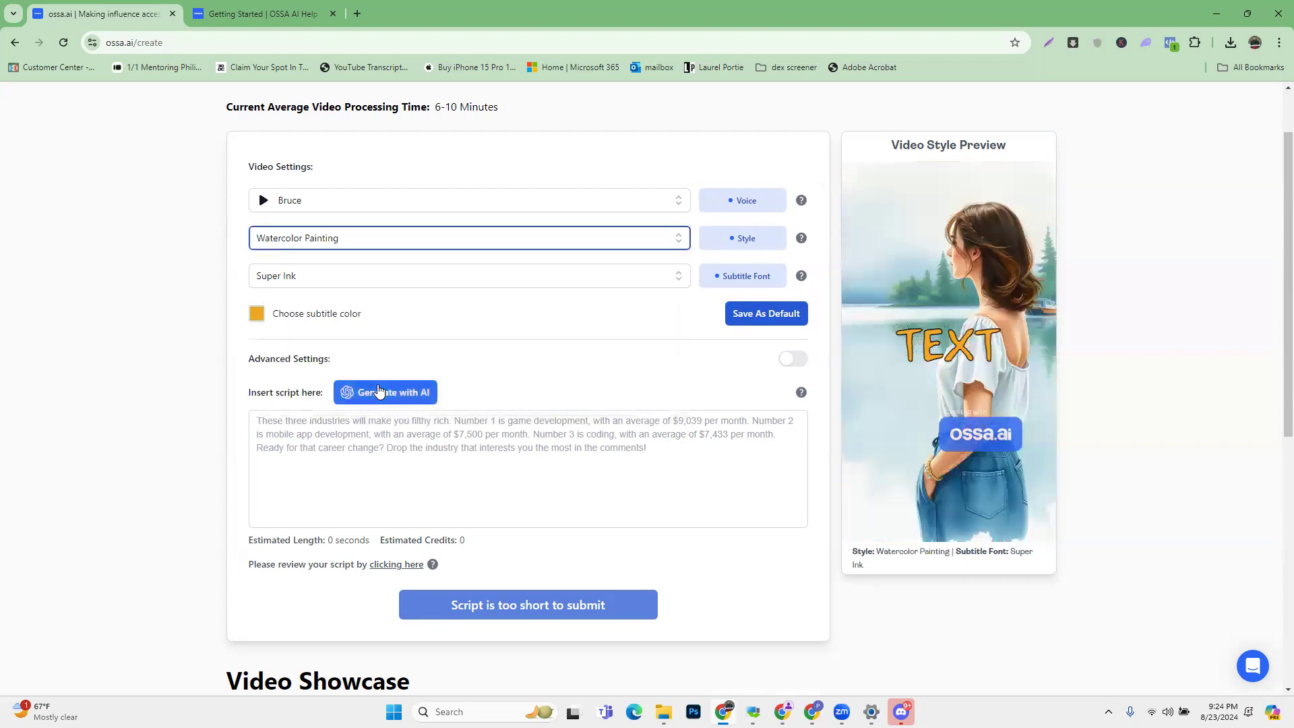
Try the War Film, Viking Age and Surrealism Art styles in the video style preview
left_click(531, 243)
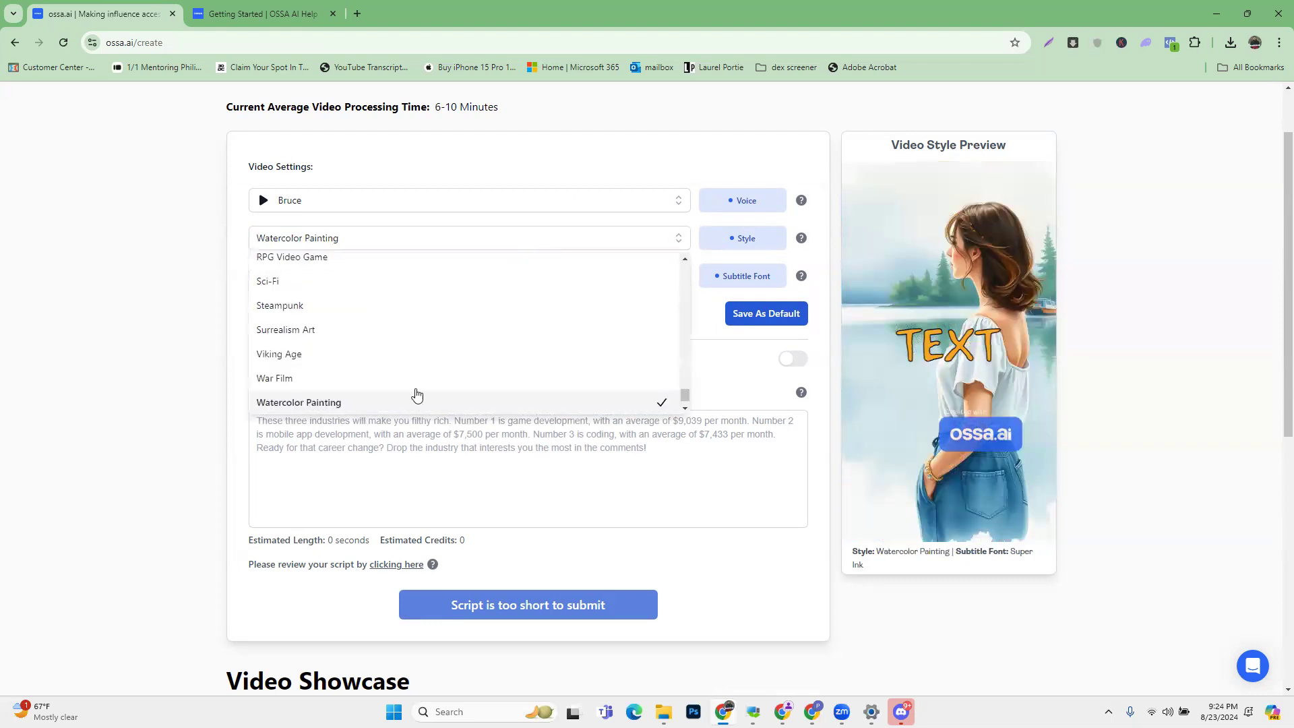
left_click(391, 379)
left_click(560, 245)
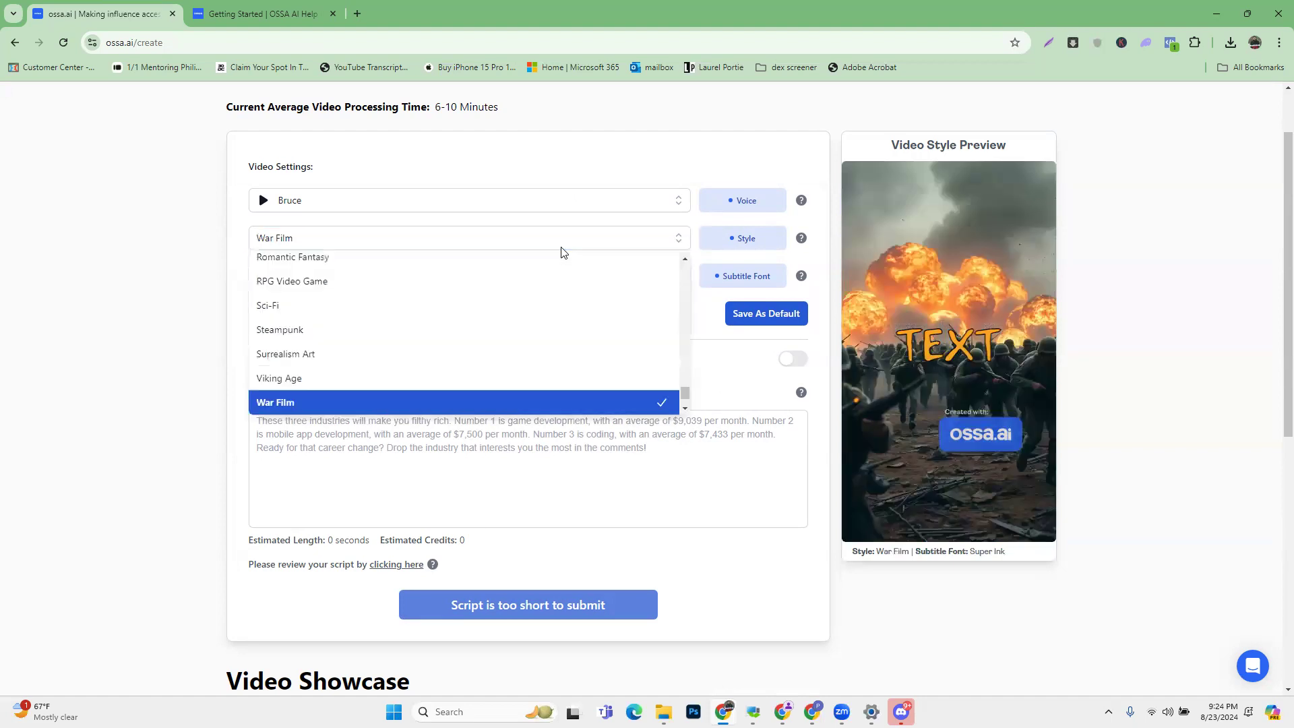
left_click(378, 382)
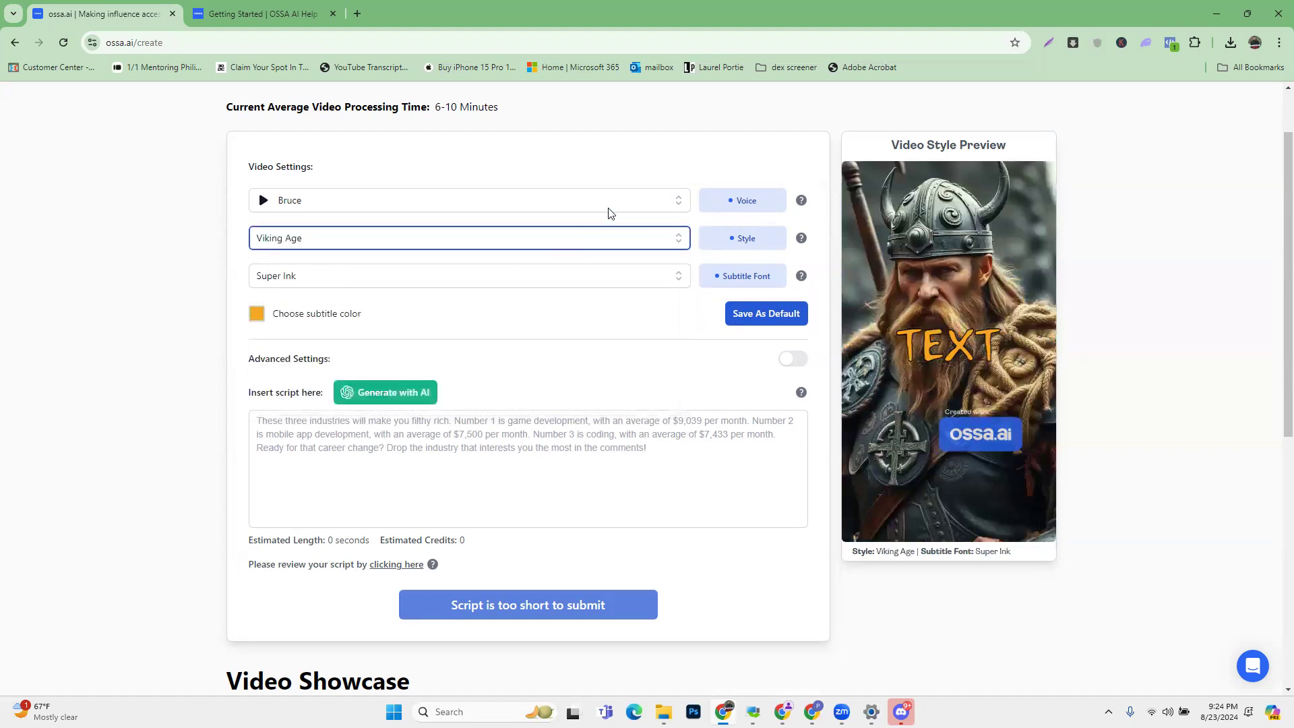
left_click(587, 233)
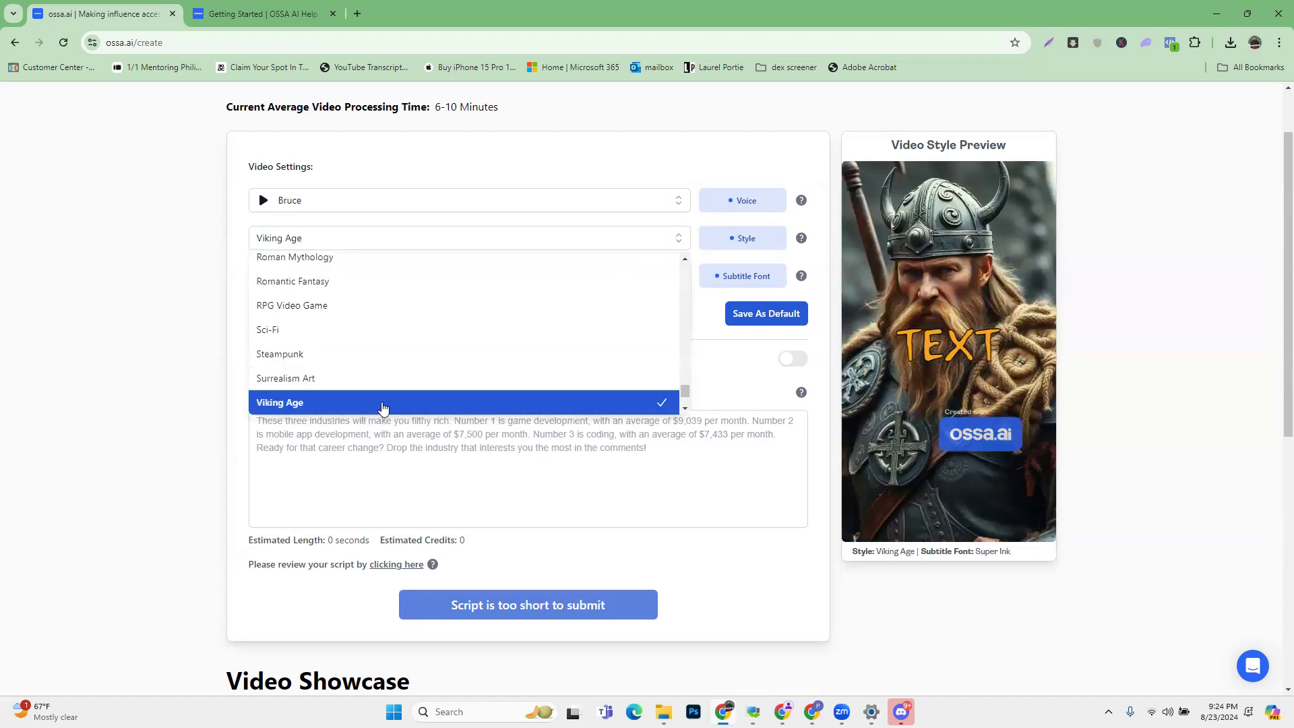
left_click(392, 382)
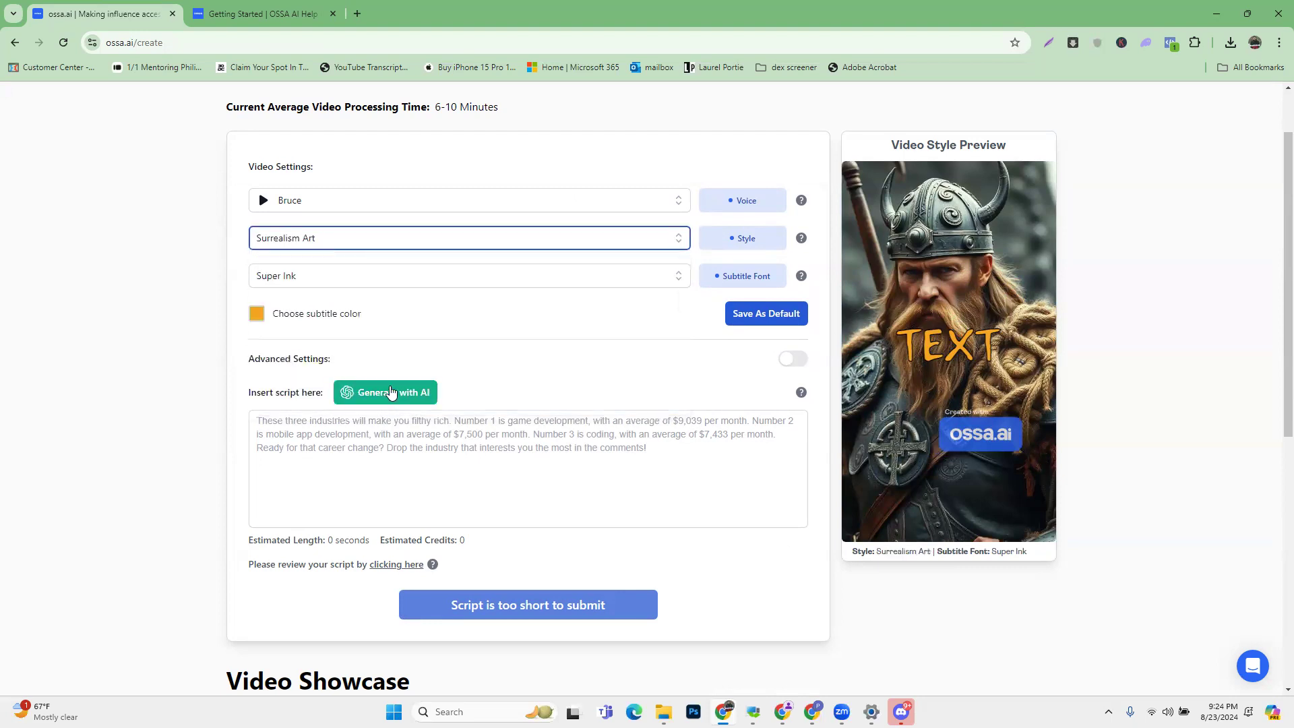
Try the Steampunk, Sci-Fi and RPG Video Game styles in the video style preview
left_click(575, 240)
left_click(378, 381)
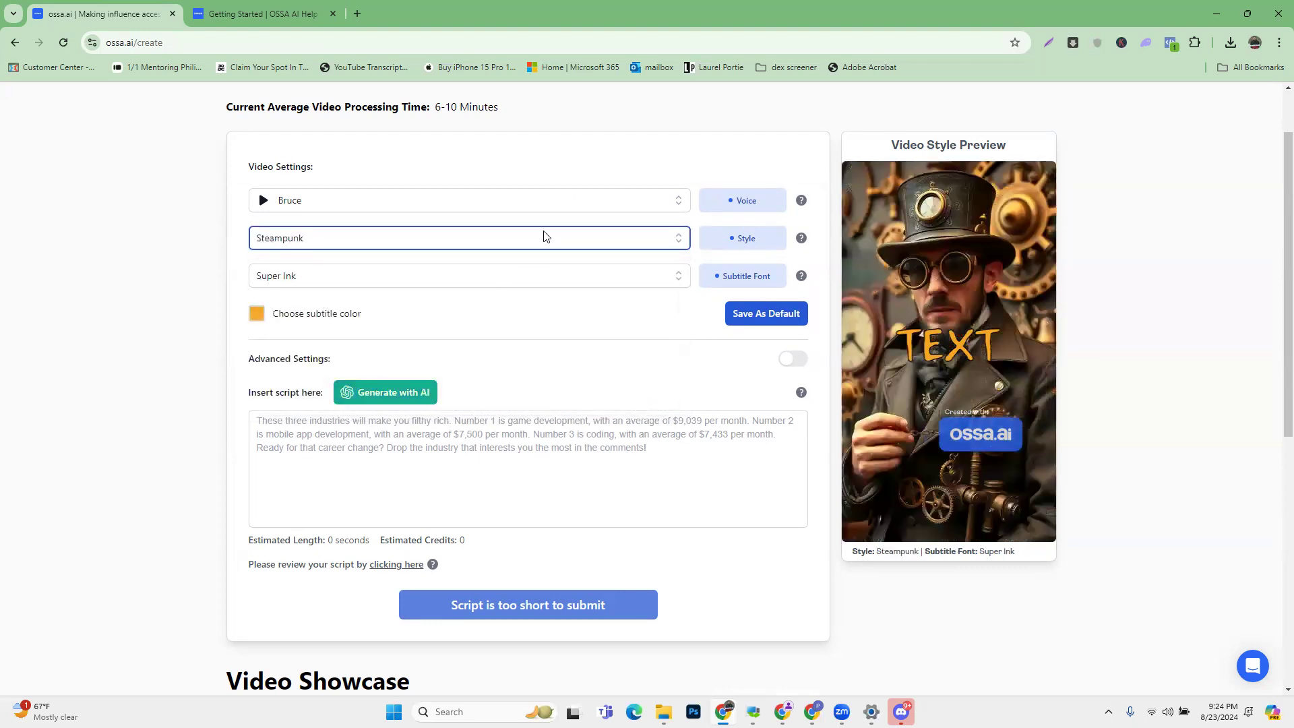
left_click(497, 241)
left_click(368, 381)
left_click(484, 242)
left_click(362, 380)
Set the video's style to Viking Age
left_click(461, 243)
scroll(358, 355, "down", 3)
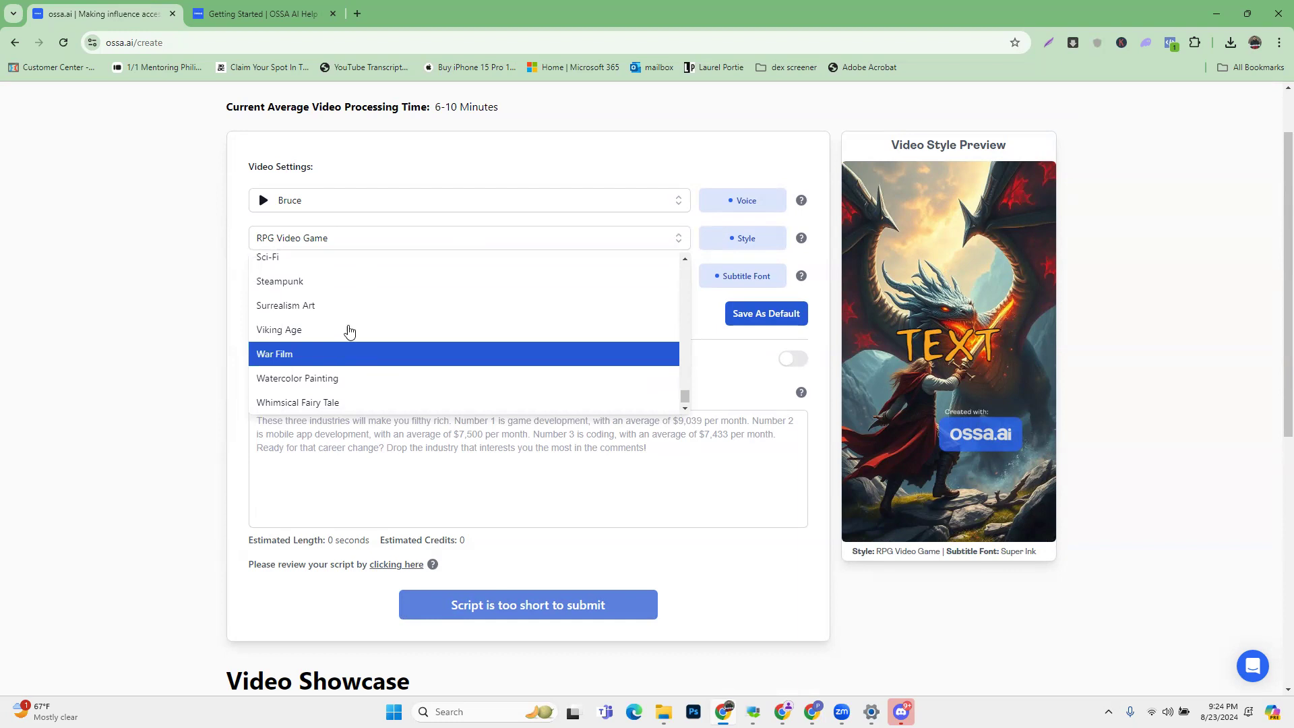
left_click(349, 331)
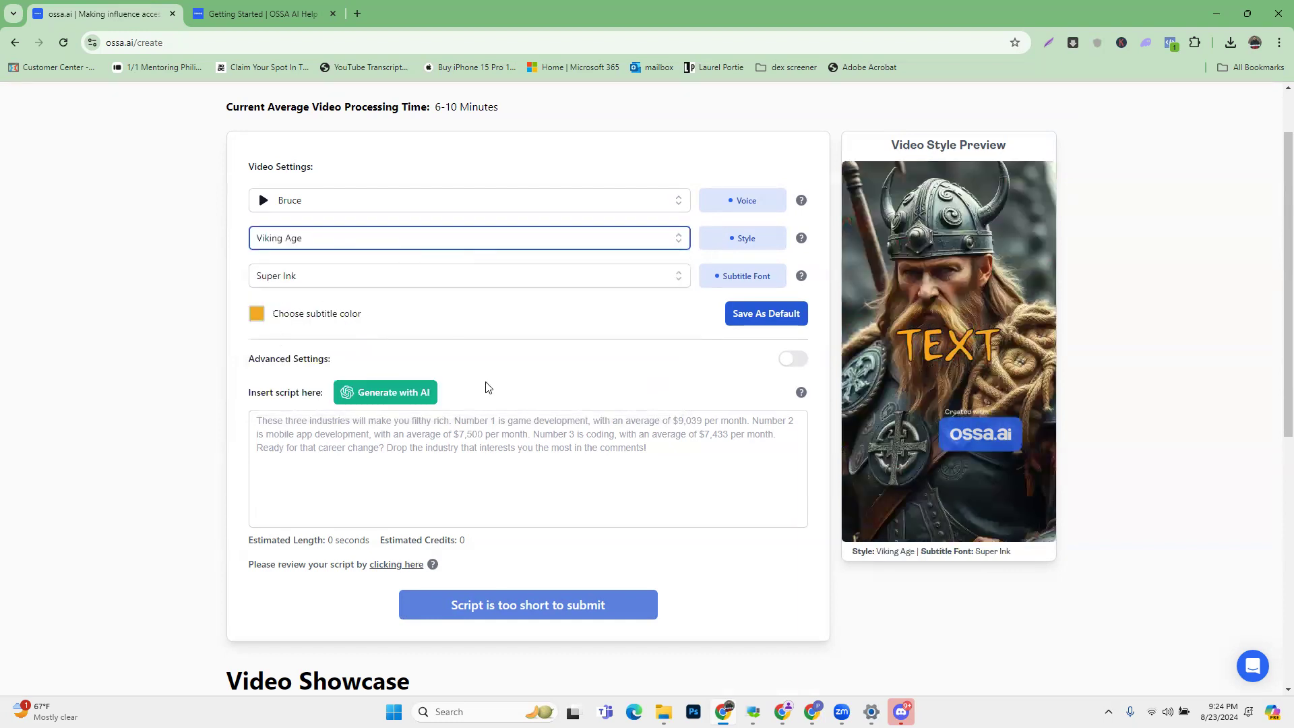
Open the AI script generator and send "My Niche is Digital Marketing and i Want you to create 15 Seconds of Instagram reells"
left_click(398, 392)
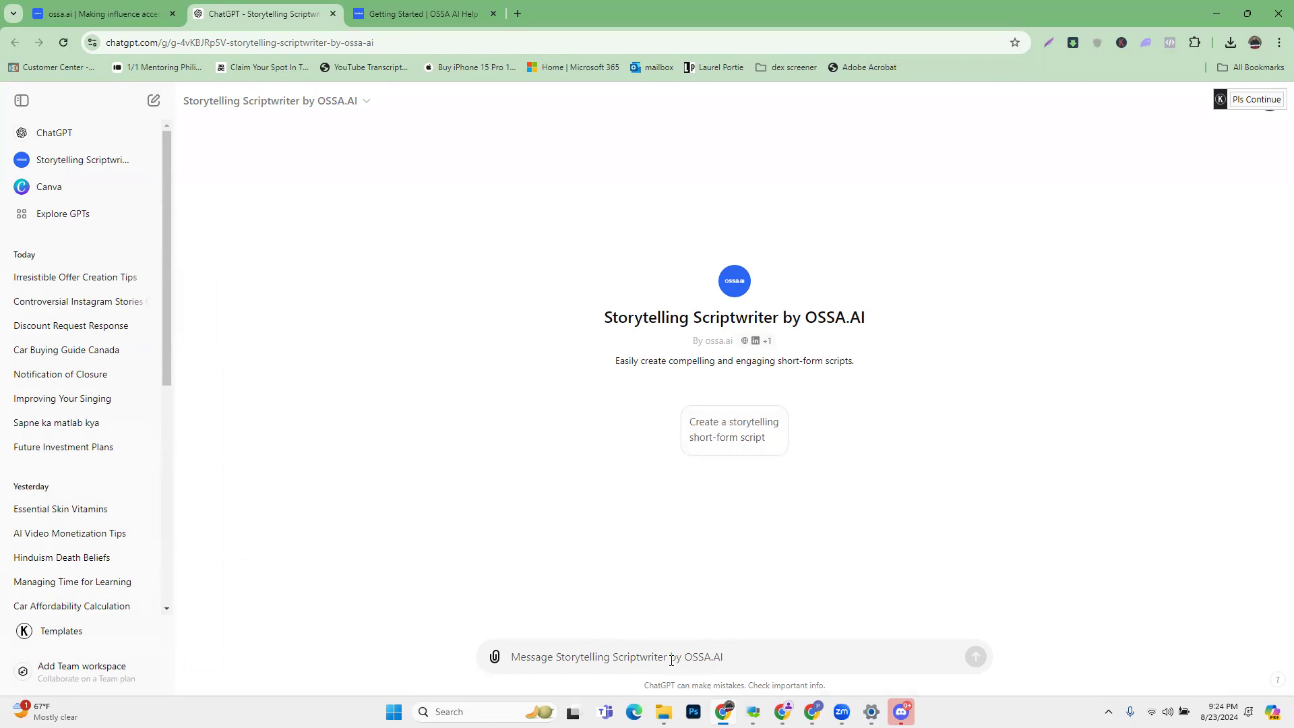
type("My ")
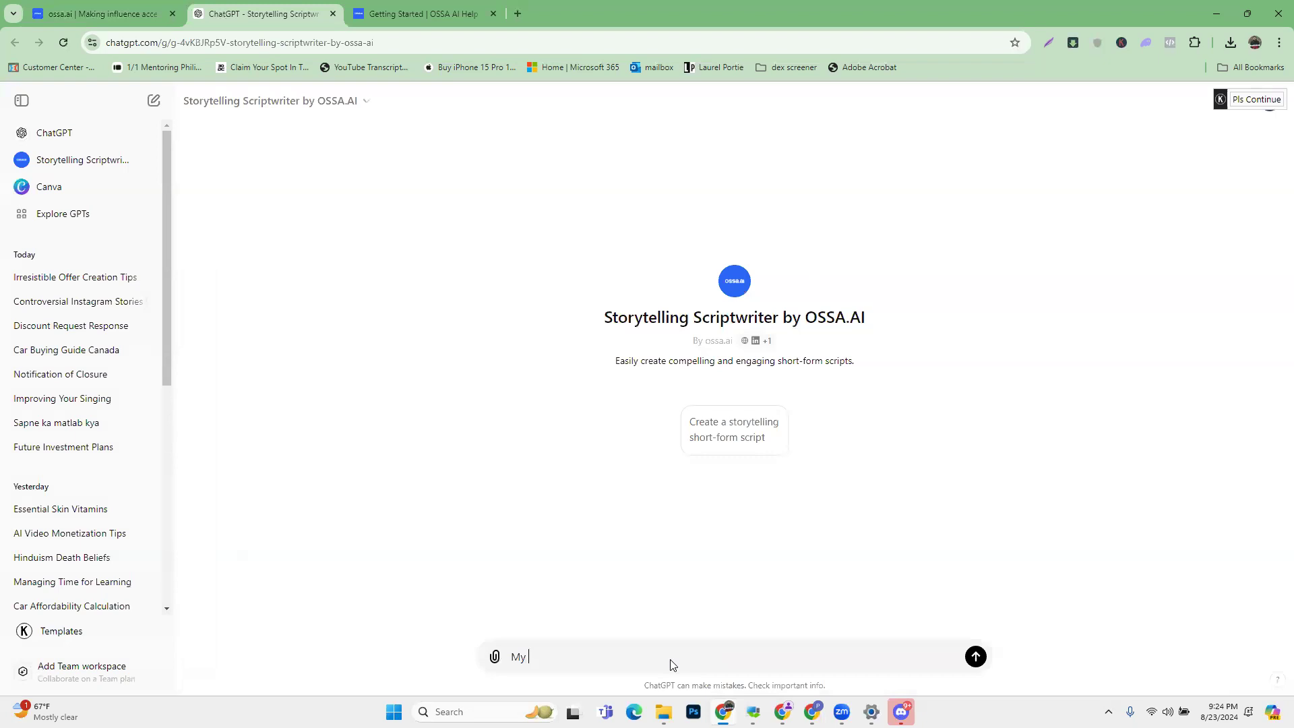
type("Niche is Digital Marketing and i Wan")
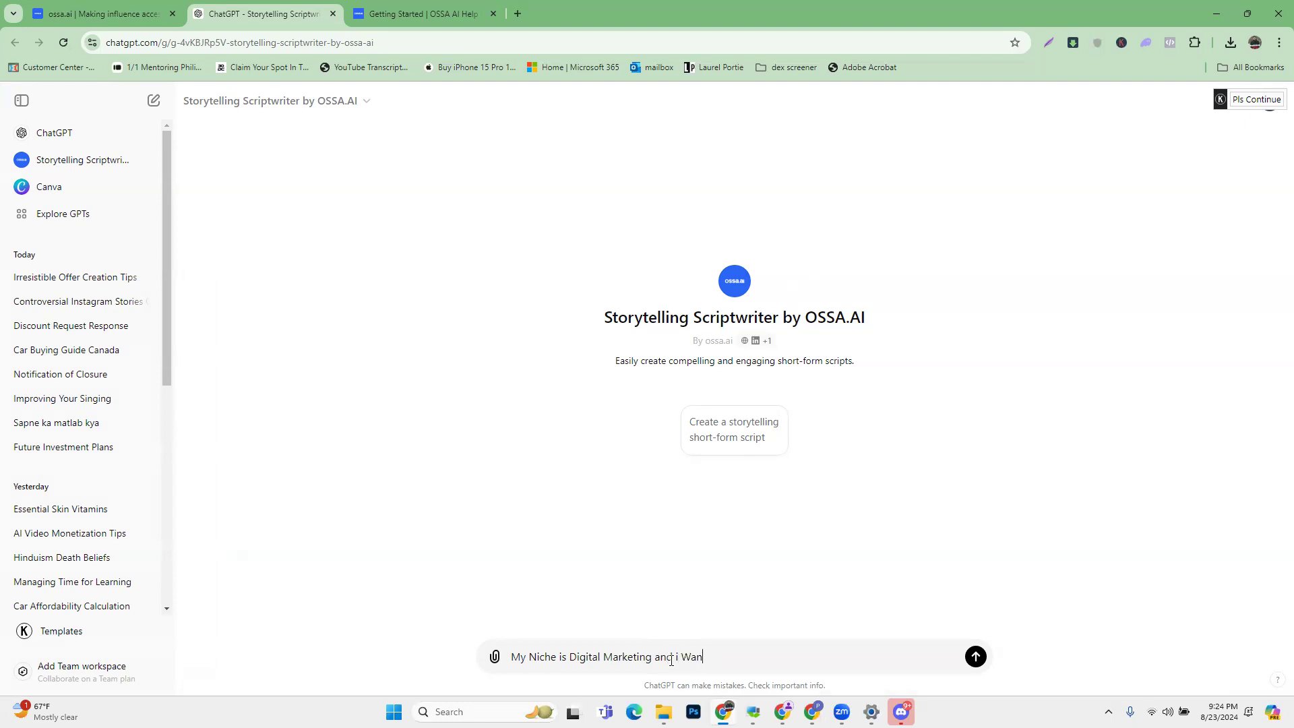
type("t you to create 15 Seconds of Instagram ree")
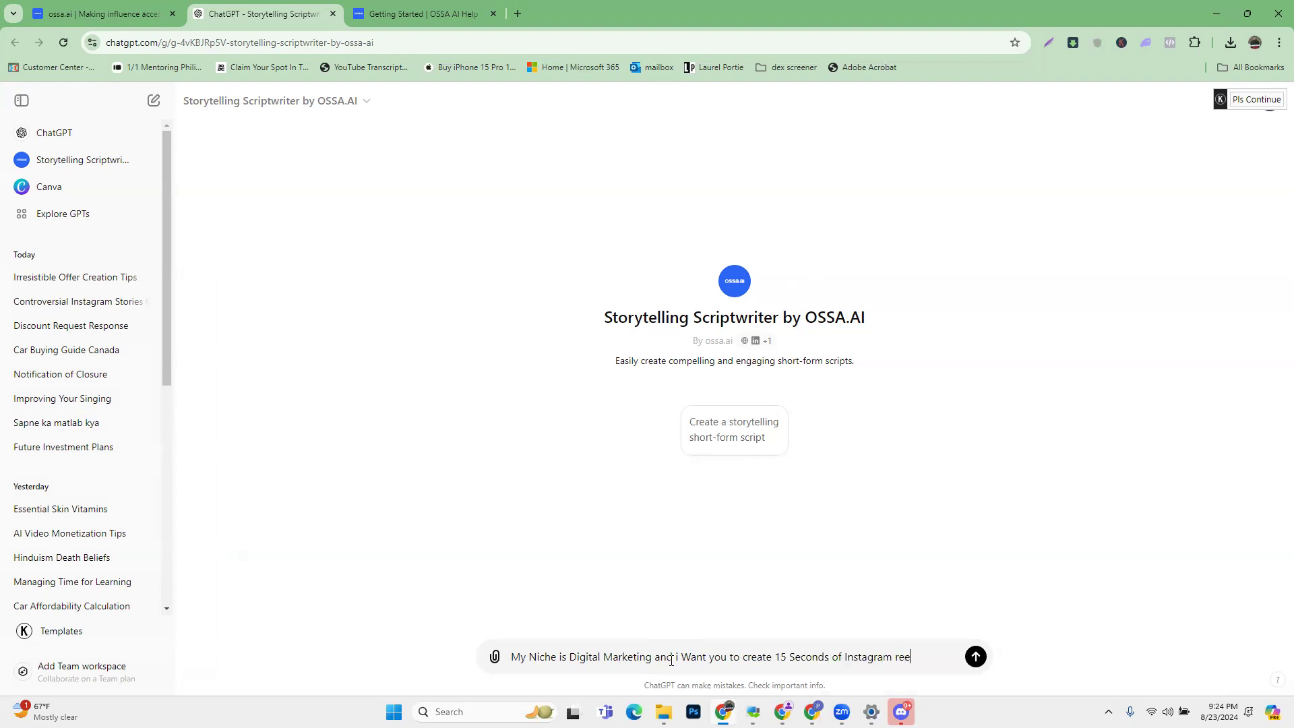
type("l;ss")
key("Return")
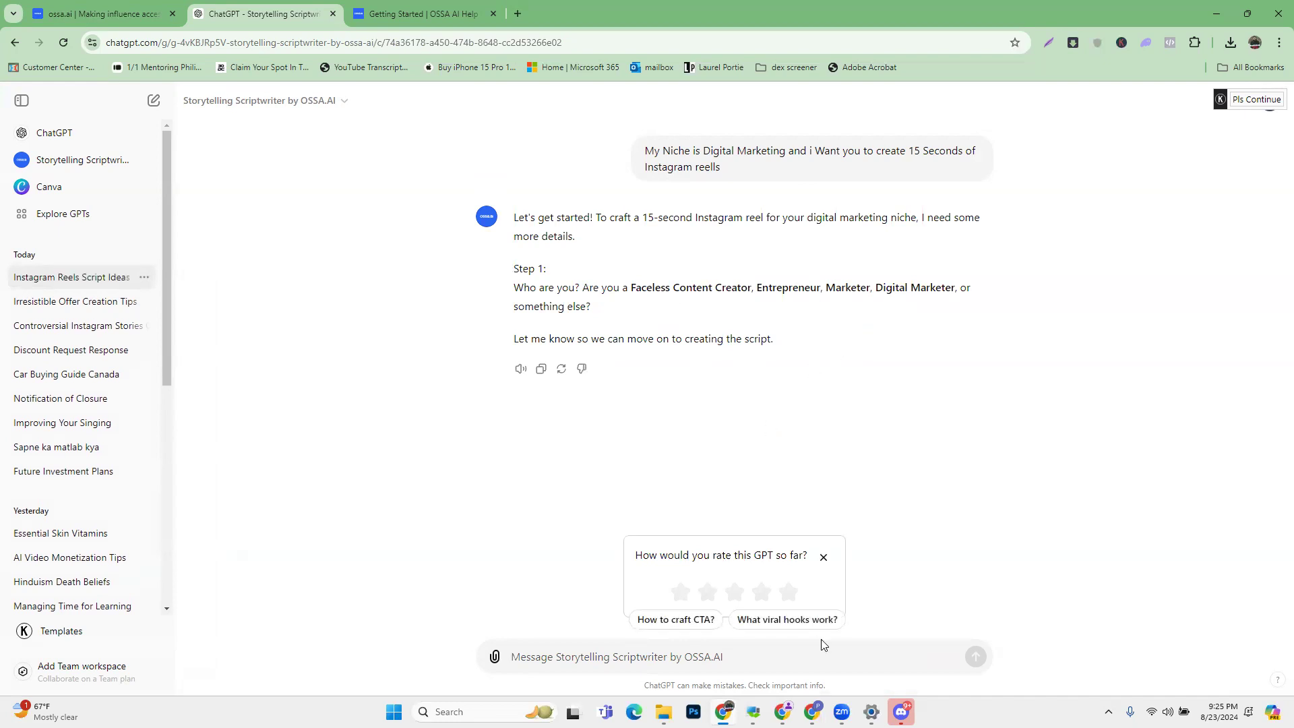
Dismiss the GPT rating request and answer the creator-type question with "faceless Content Creator"
left_click(824, 557)
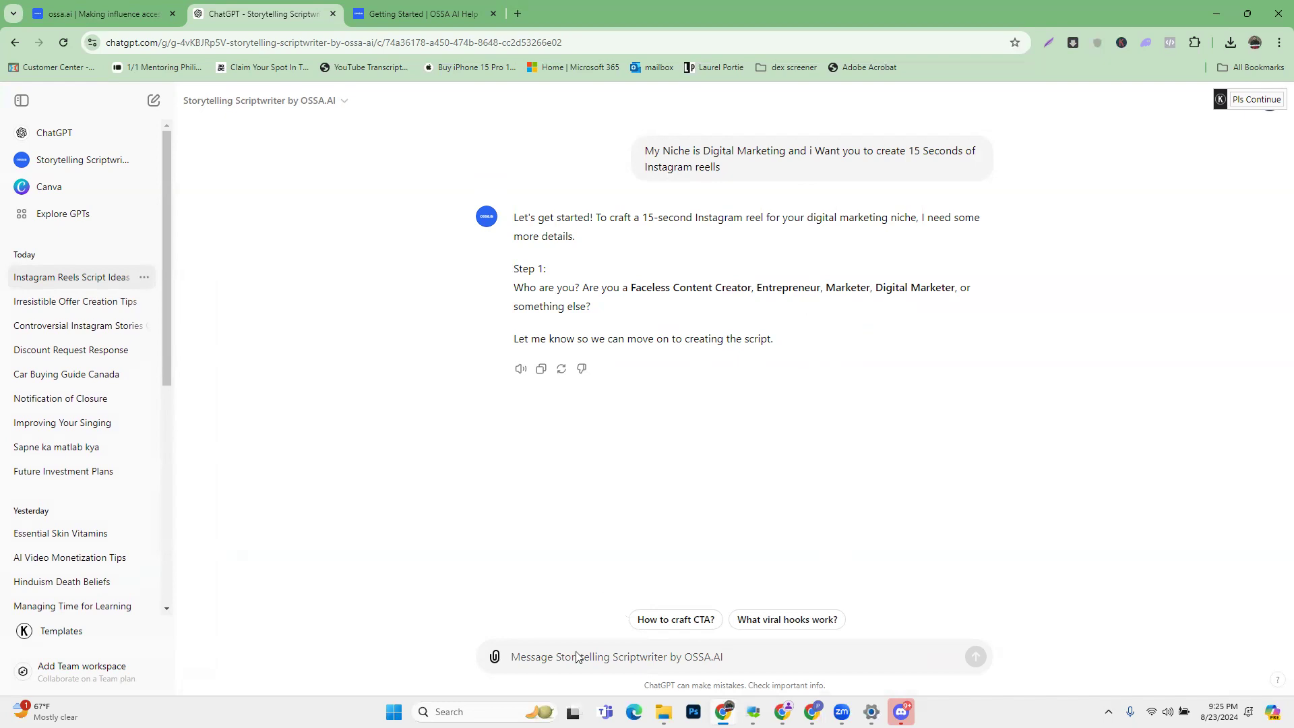
type("faceless Content Creator")
key("Return")
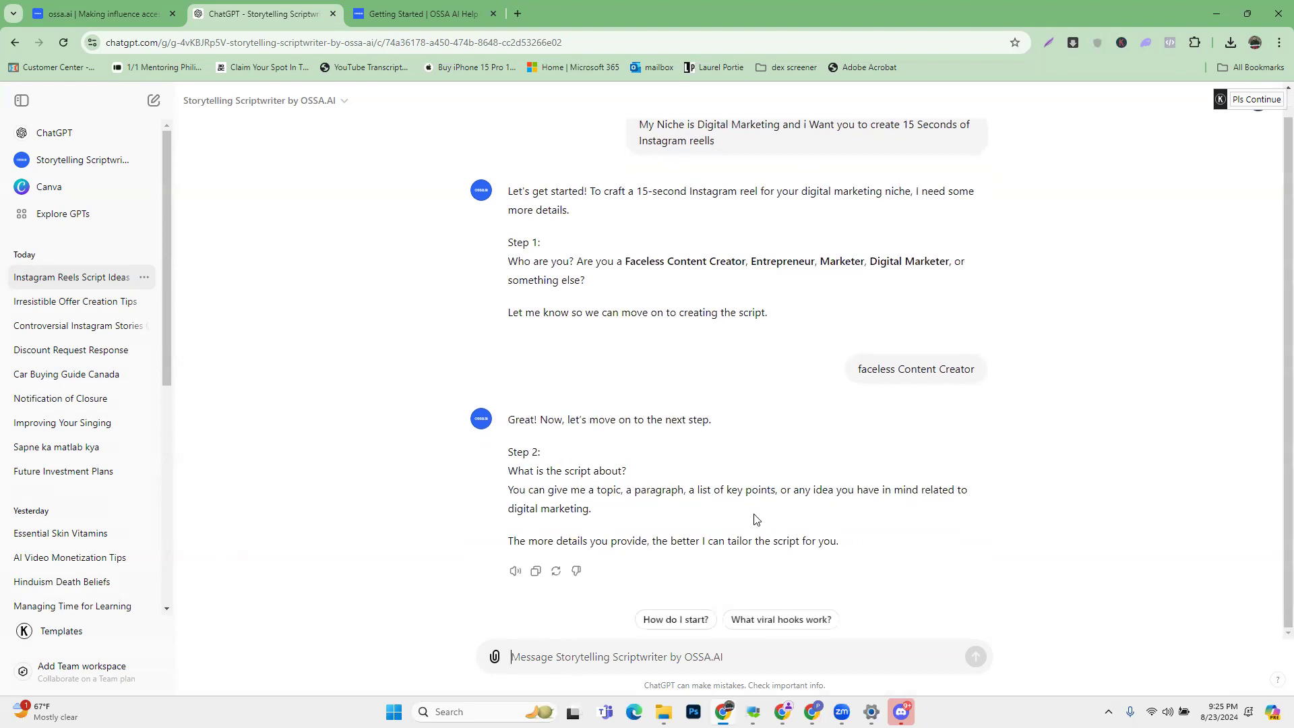
Give the script topic as "How to make $1000 through Digital Products by Using AI"
left_click(532, 656)
type("How to ")
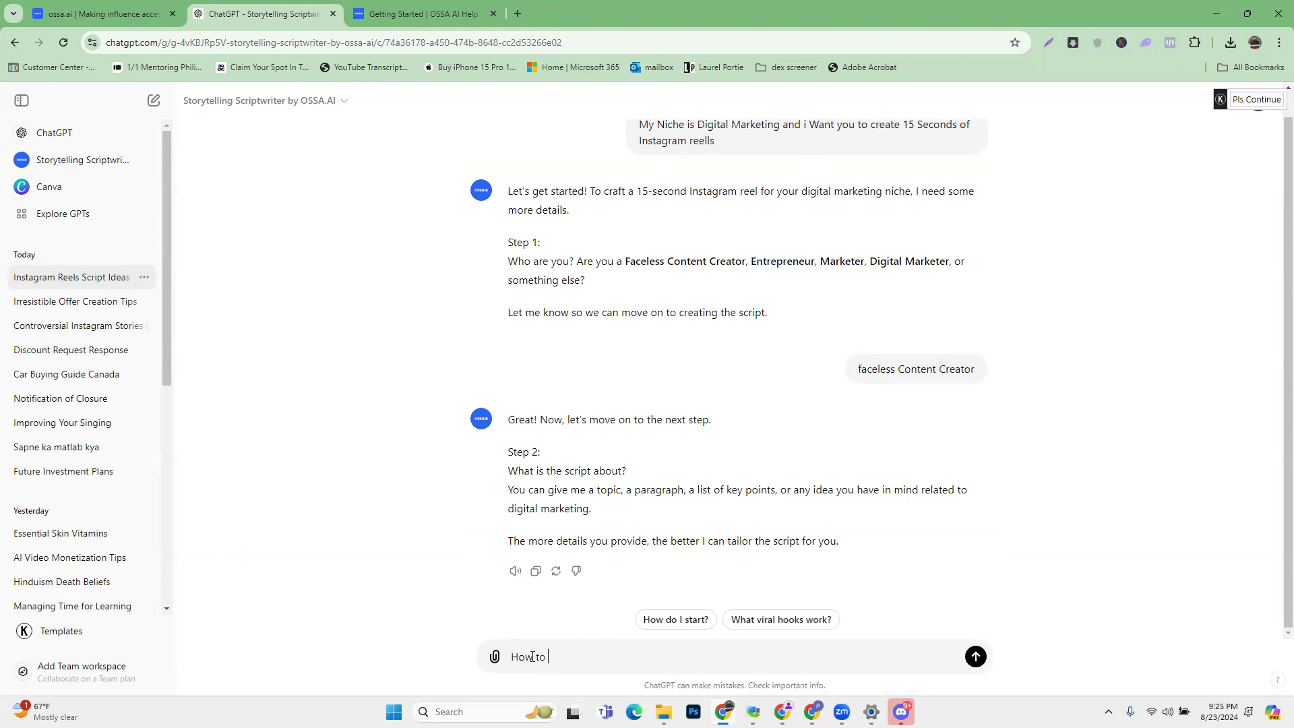
type("make $1000 through Digital Prod")
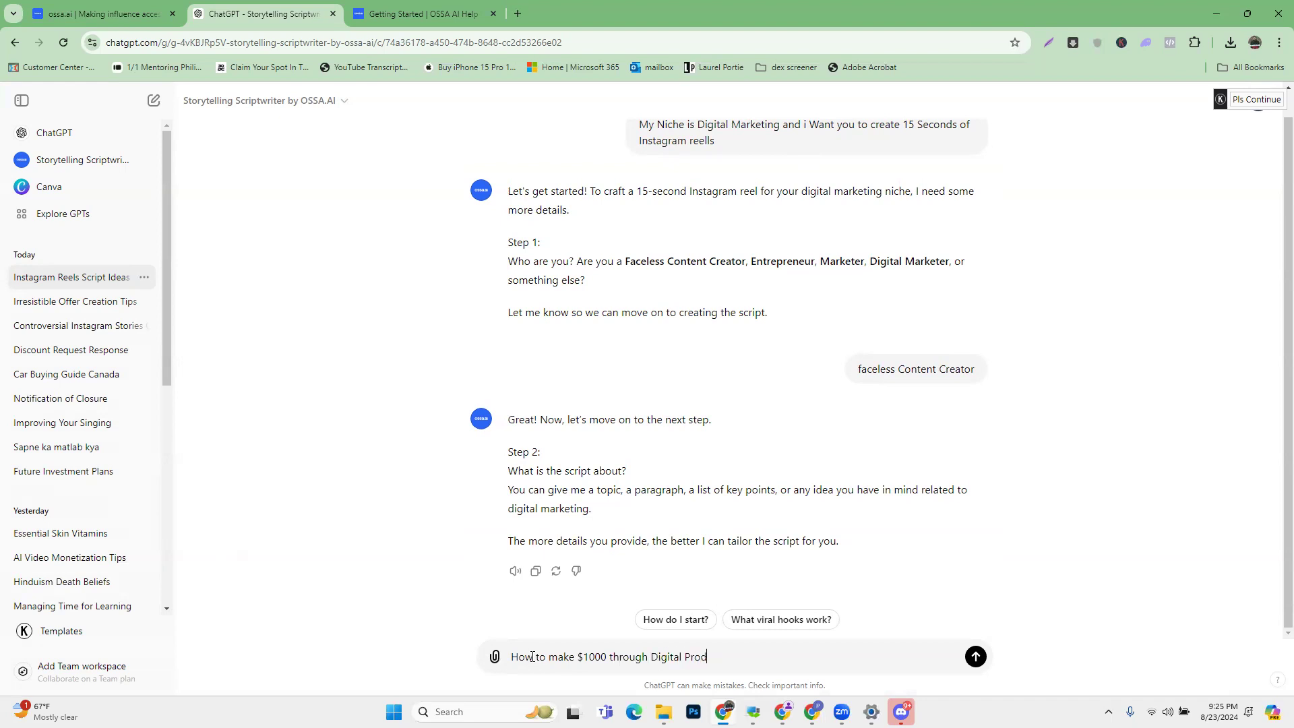
type("ucts by Using AI")
key("Return")
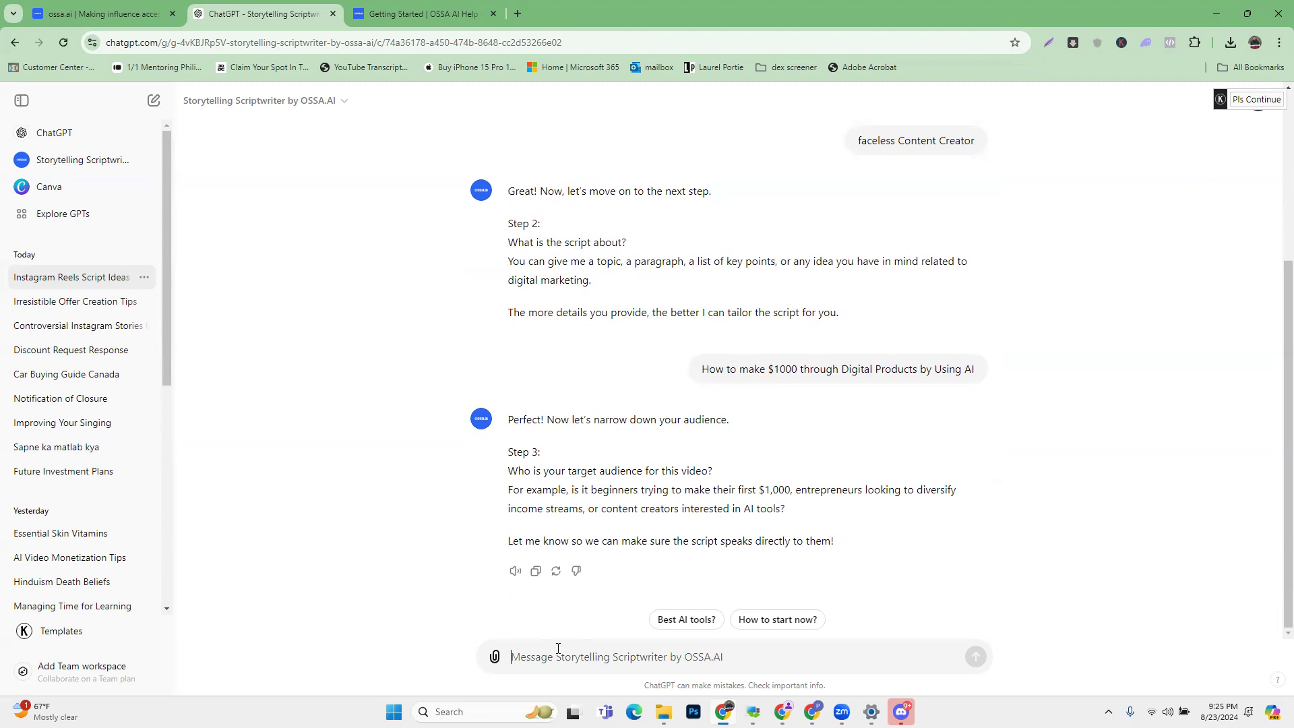
Answer the target audience question with "Business Owners , 9-5 Employee"
type("Business Own")
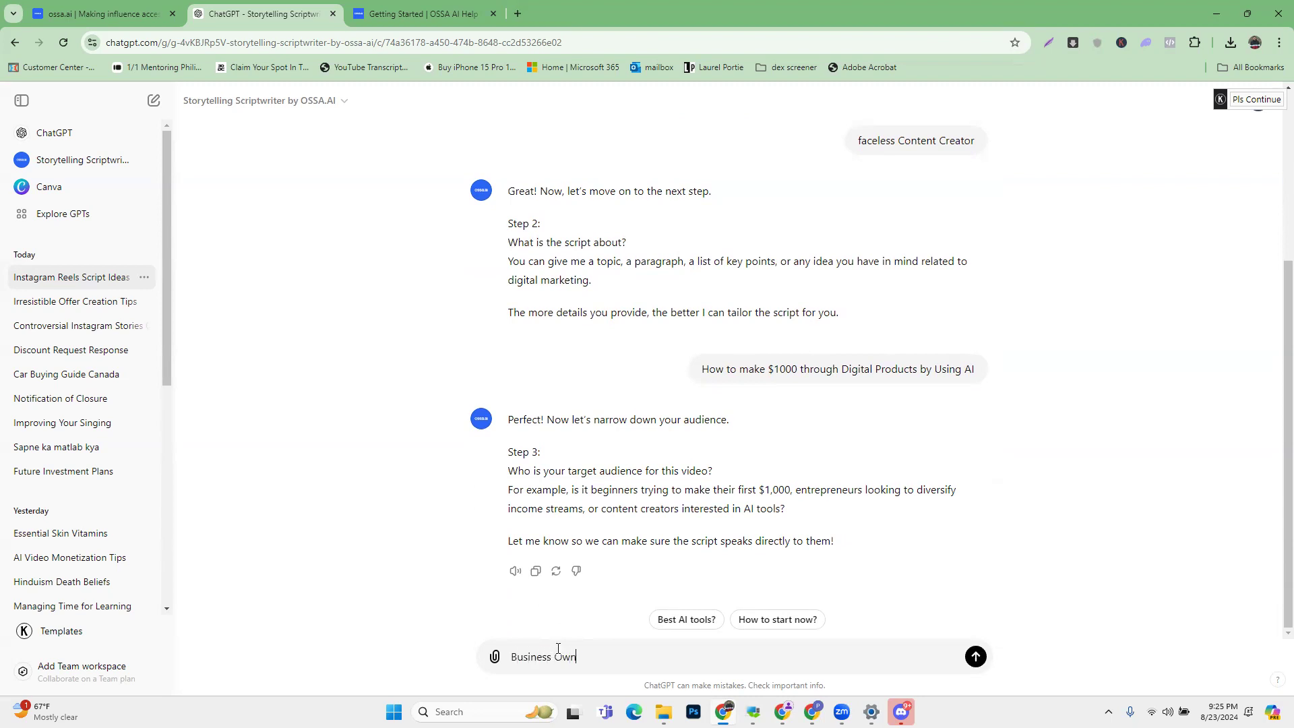
type("ers , 9-5 Job")
key("BackSpace")
key("BackSpace")
key("BackSpace")
type("Eployee")
key("BackSpace")
key("BackSpace")
key("BackSpace")
type("mpl")
key("BackSpace")
key("BackSpace")
key("BackSpace")
type("mployee")
left_click(976, 657)
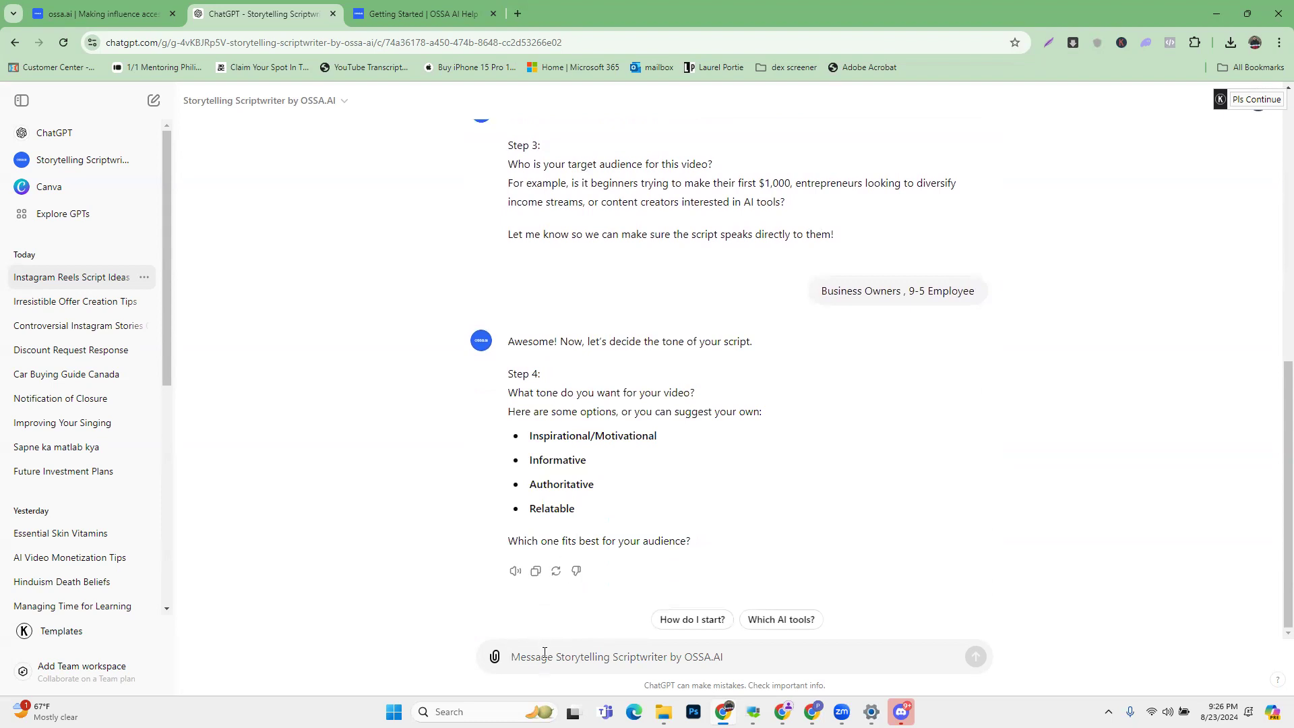
Answer the tone question with "informative" and the hook question with "problem solving guide hook"
type("informative")
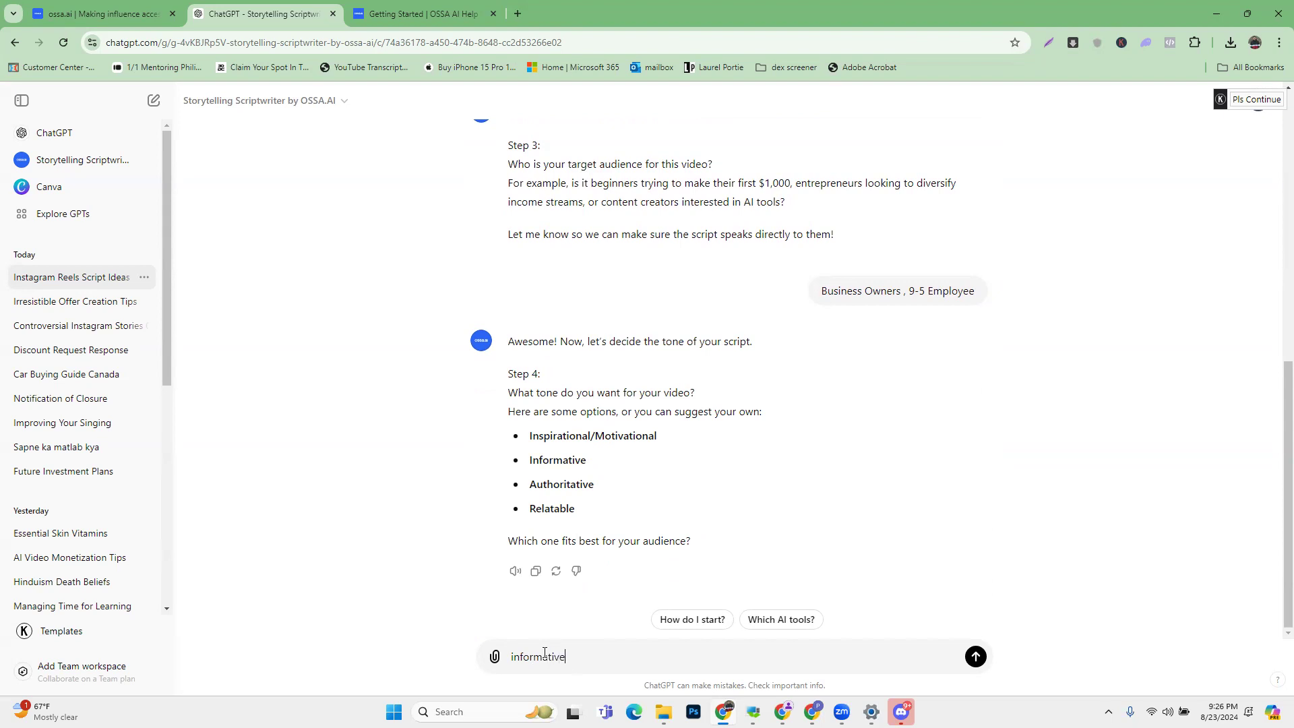
key("Return")
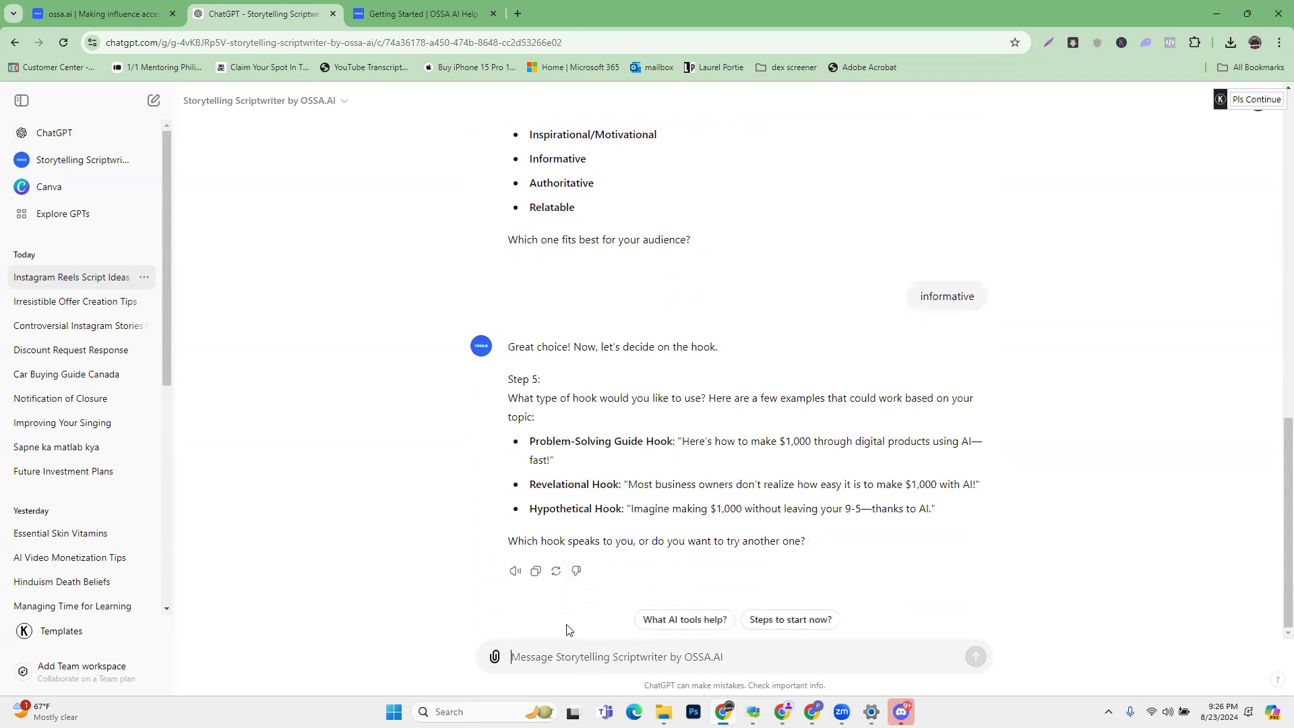
type("pro")
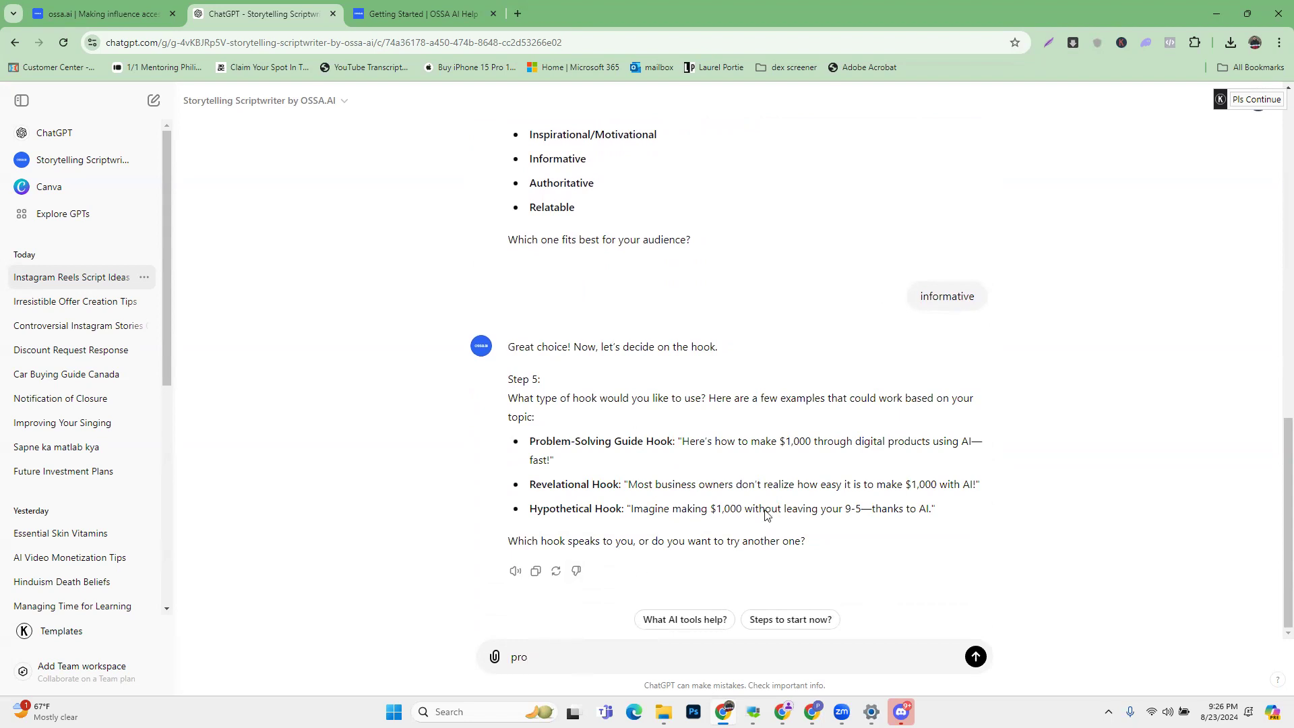
left_click_drag(681, 441, 863, 442)
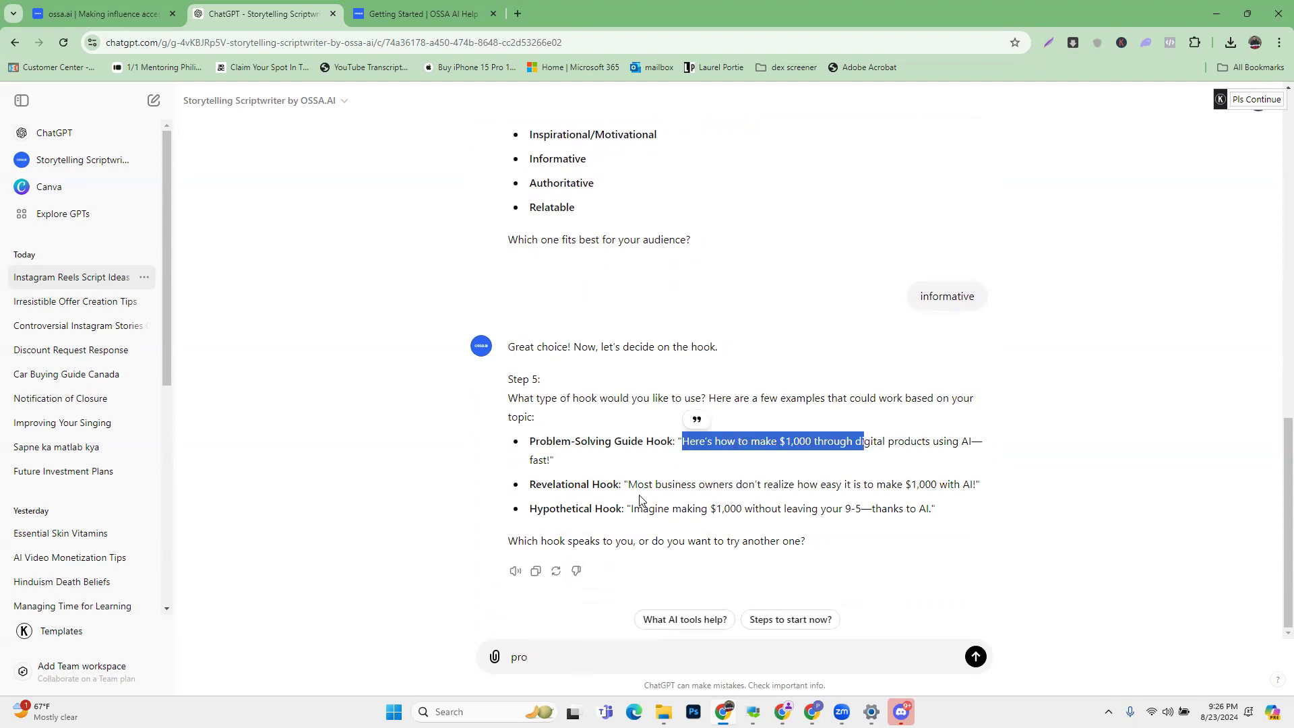
left_click(558, 666)
type("problem solving gu")
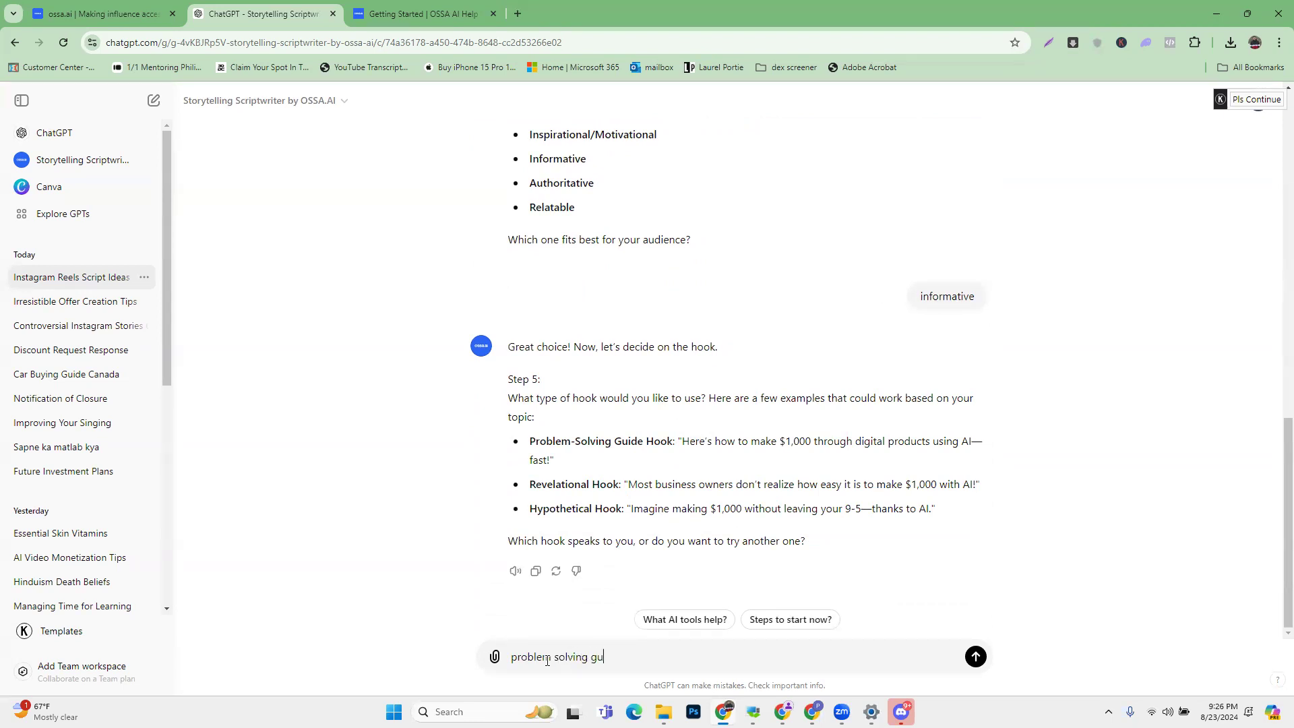
type("ide hook")
key("Return")
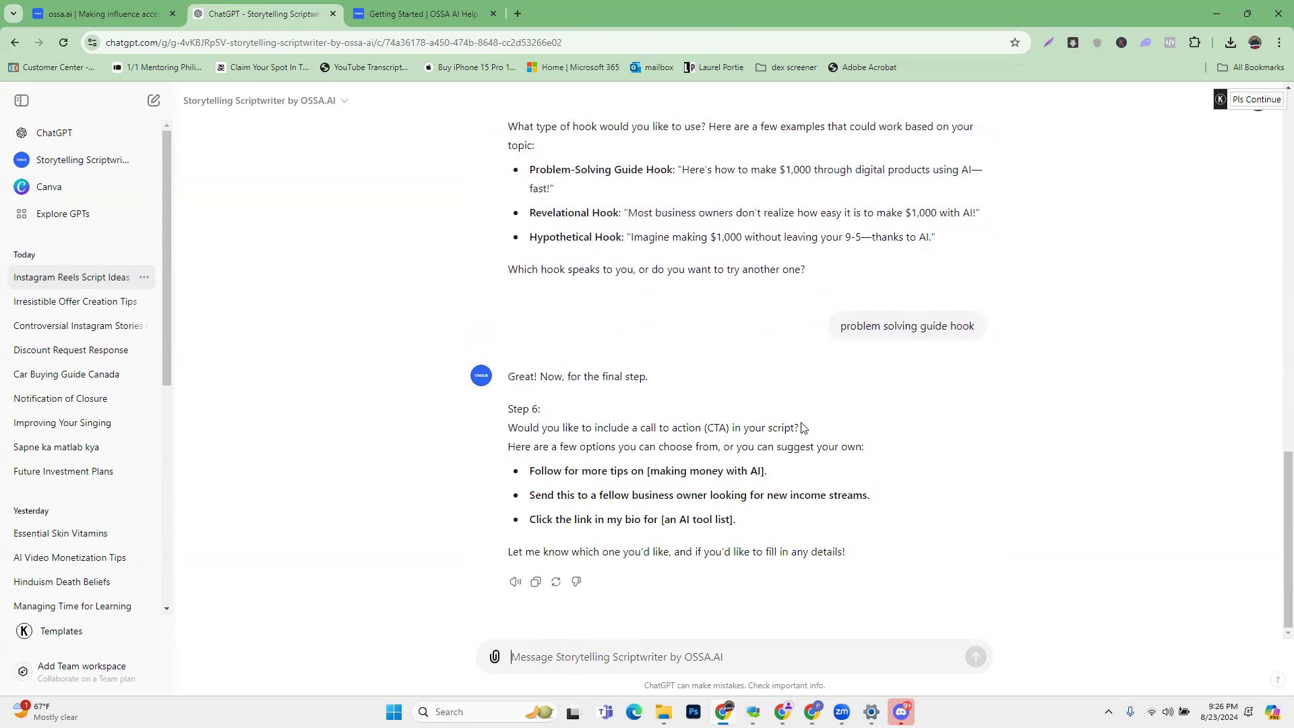
Review the suggested calls to action and answer with "comment "AI" to get Free Step By Step Video Training"
left_click_drag(534, 470, 692, 471)
left_click_drag(570, 495, 664, 494)
left_click(658, 516)
left_click_drag(547, 519, 664, 531)
left_click(577, 657)
type("click")
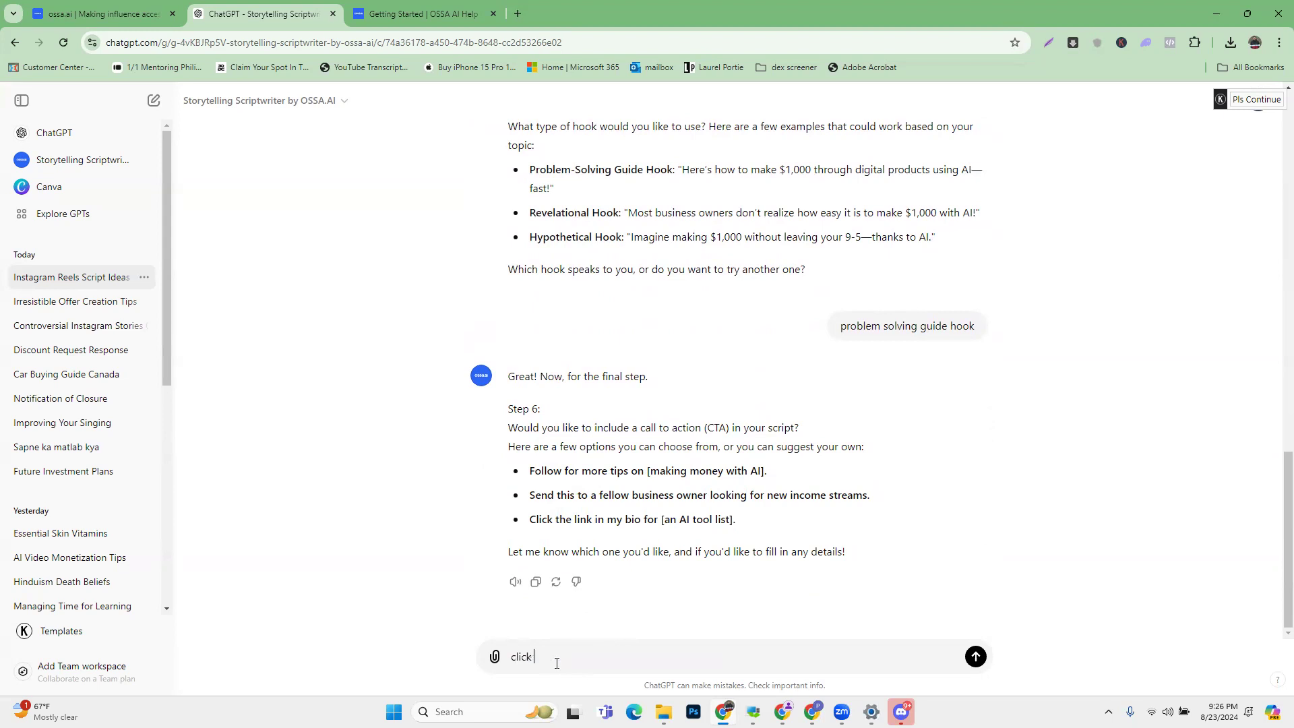
key("BackSpace")
key("BackSpace")
key("BackSpace")
key("BackSpace")
type("omment \"AI\" to get Free Step By Step Video:Training")
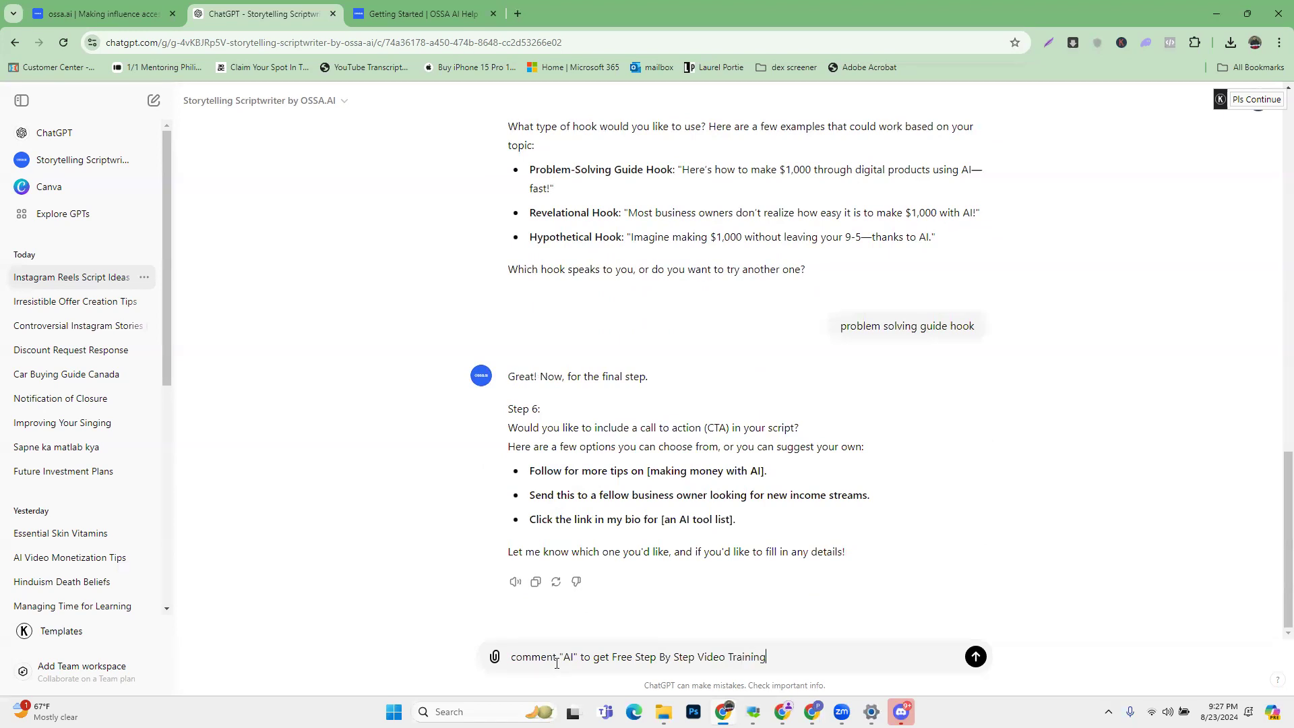
key("Return")
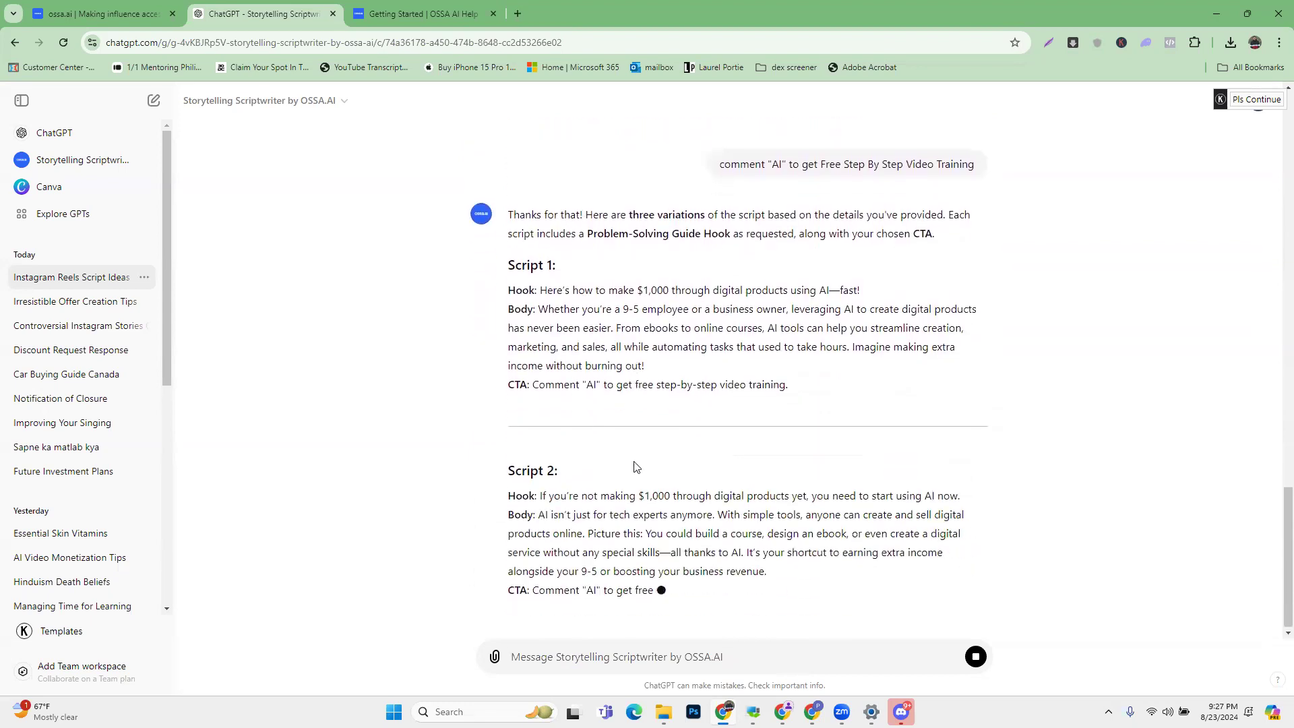
Compare the three script variations and reply with "script 2" as the chosen one
scroll(541, 247, "up", 5)
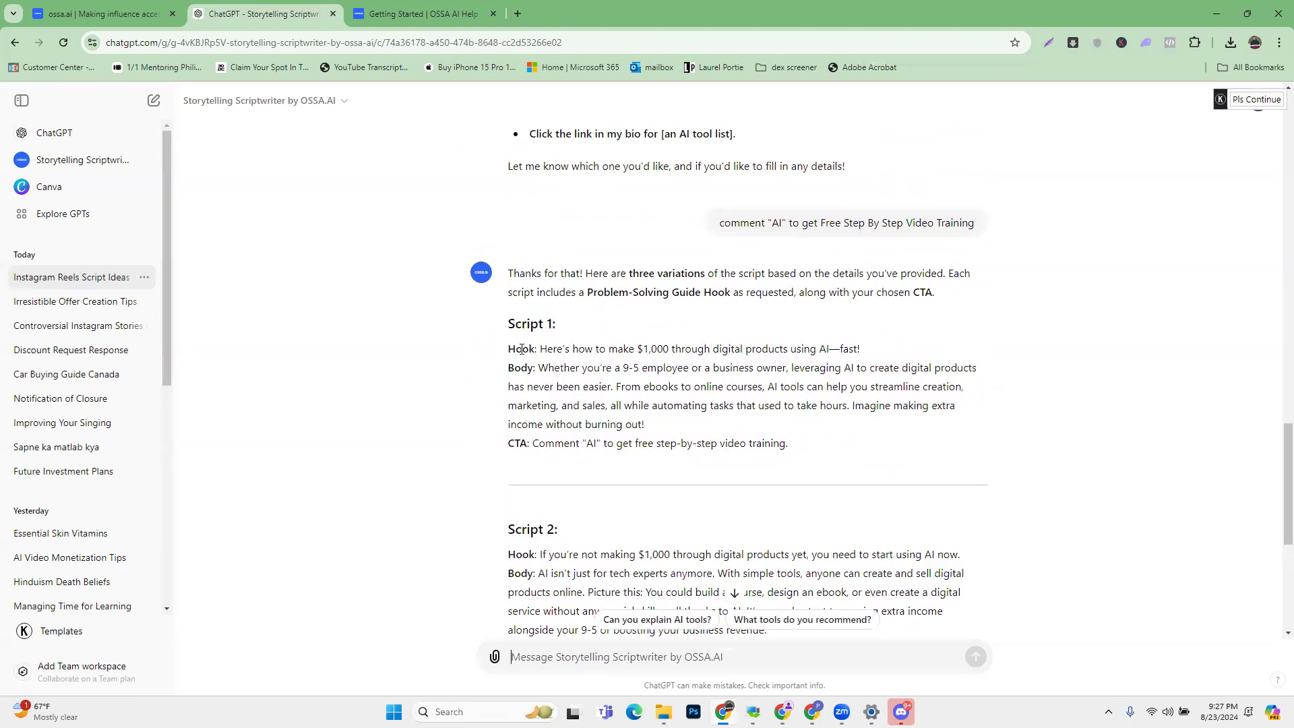
scroll(659, 530, "down", 2)
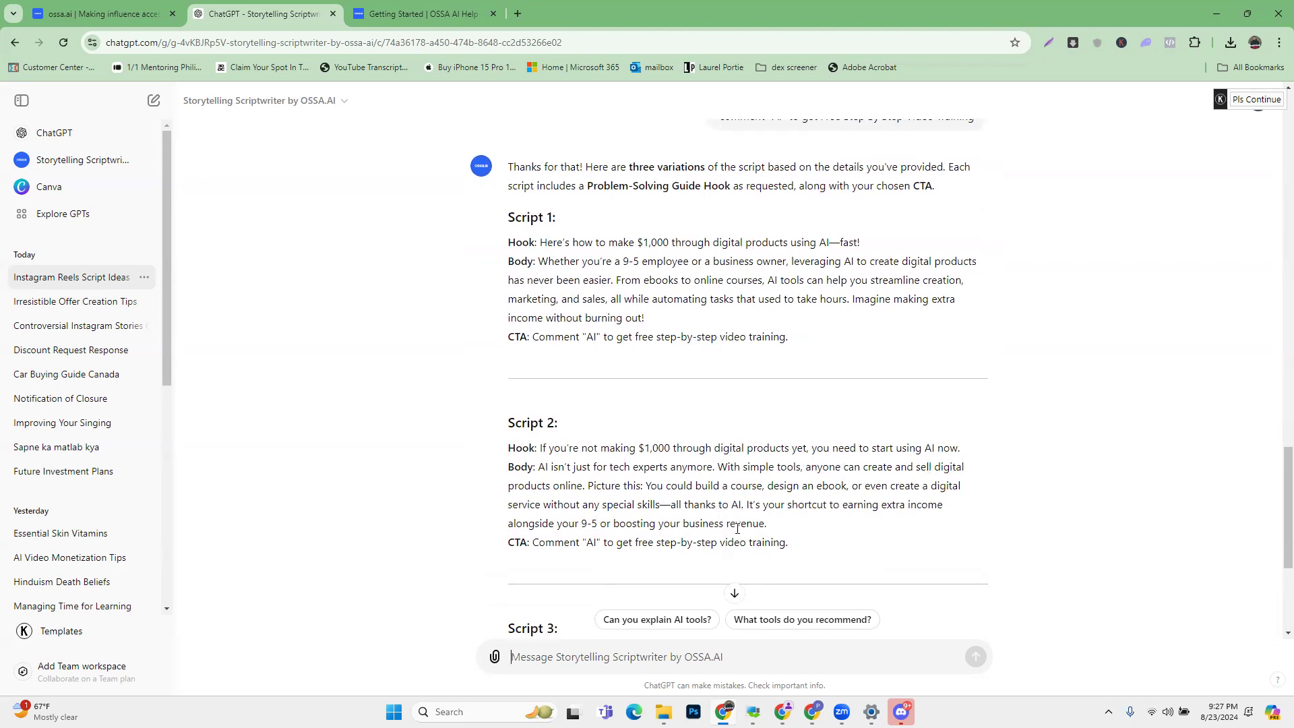
scroll(736, 530, "down", 3)
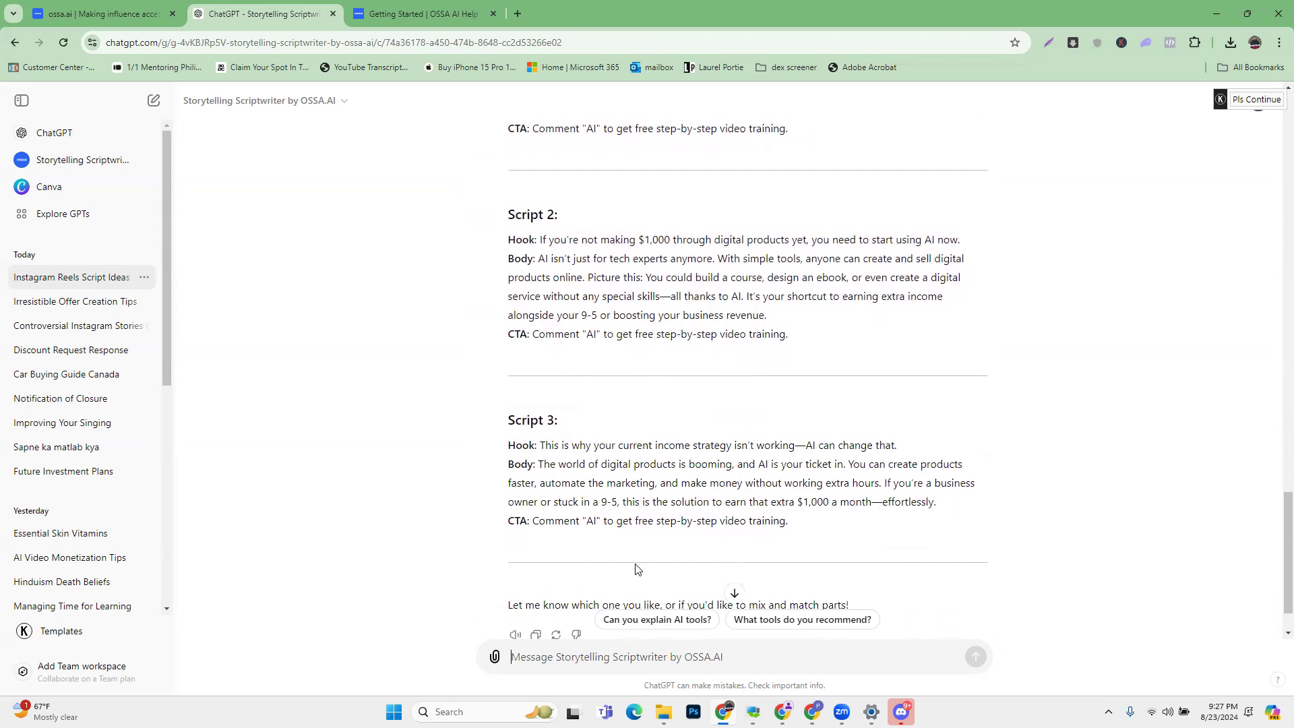
left_click(677, 657)
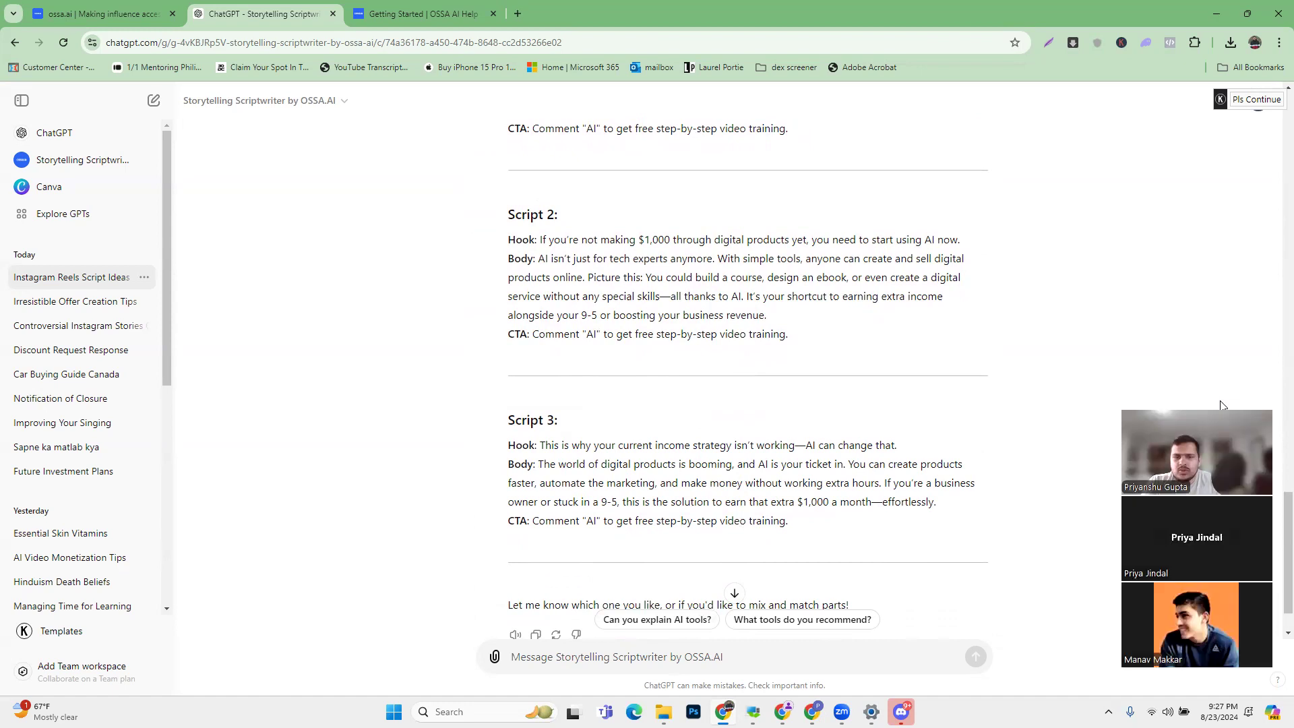
left_click_drag(1221, 404, 962, 427)
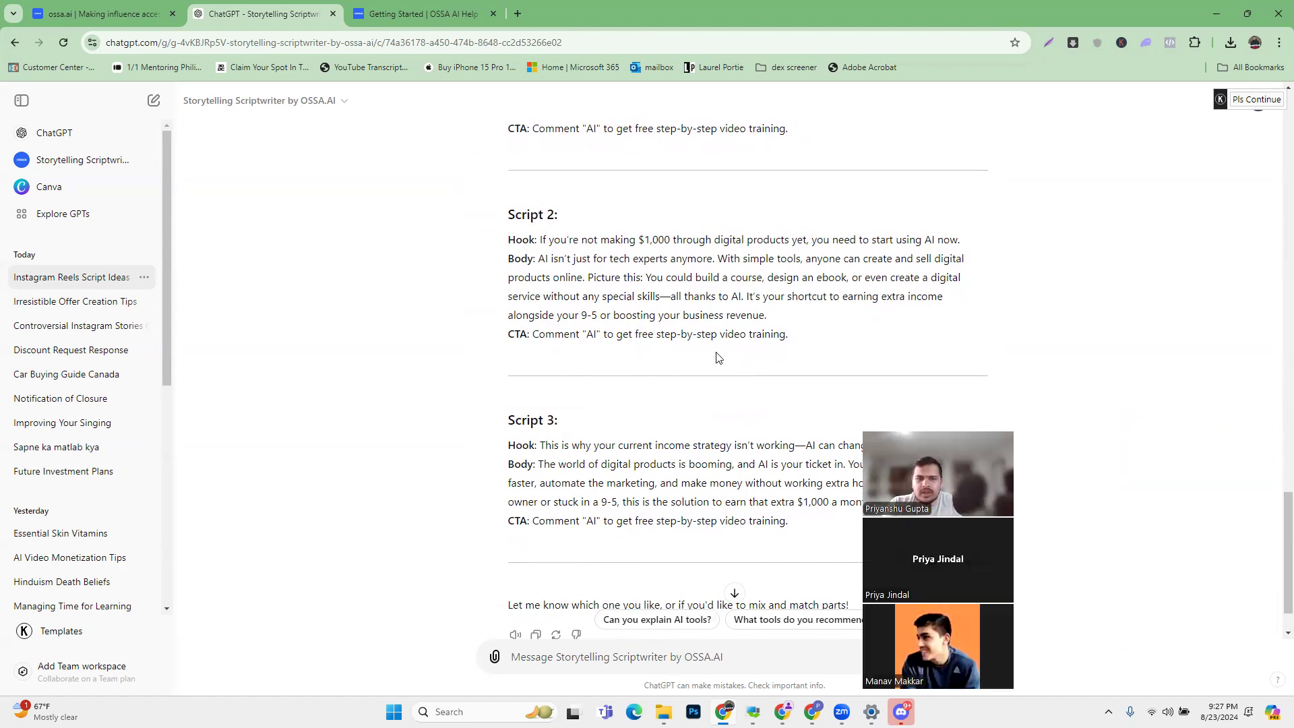
scroll(736, 280, "up", 1)
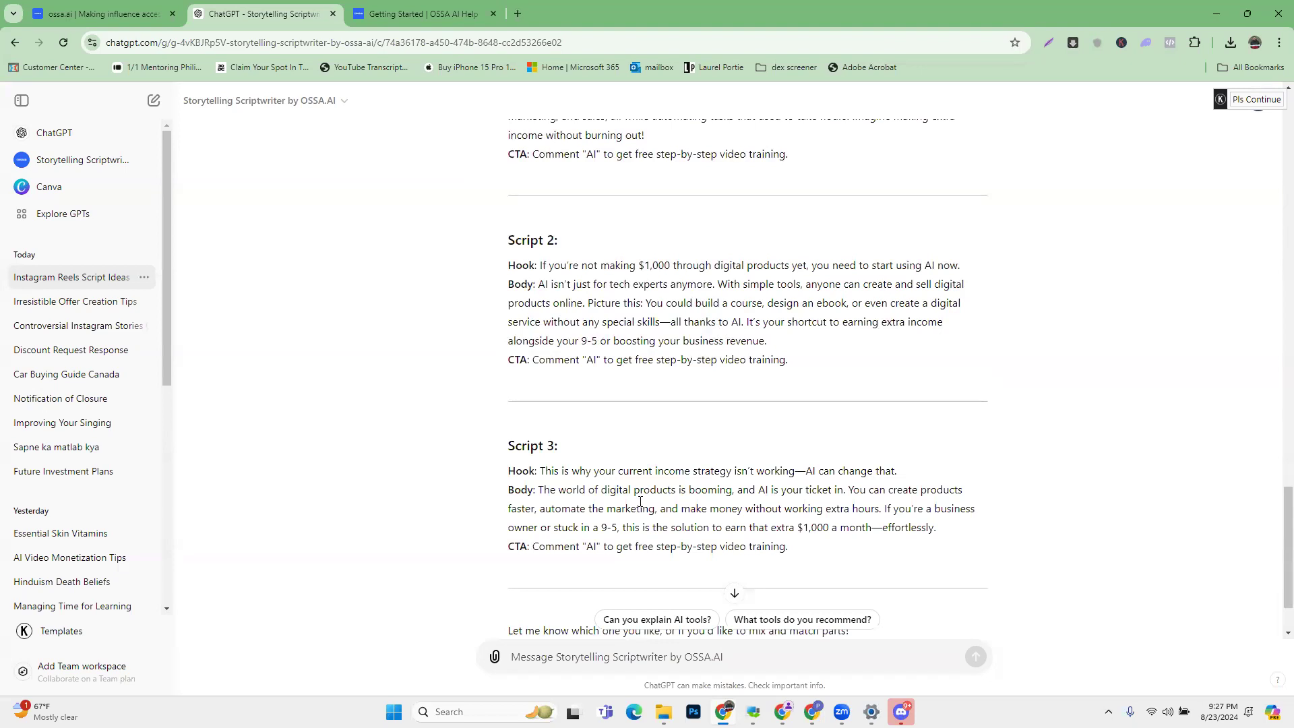
scroll(575, 241, "up", 2)
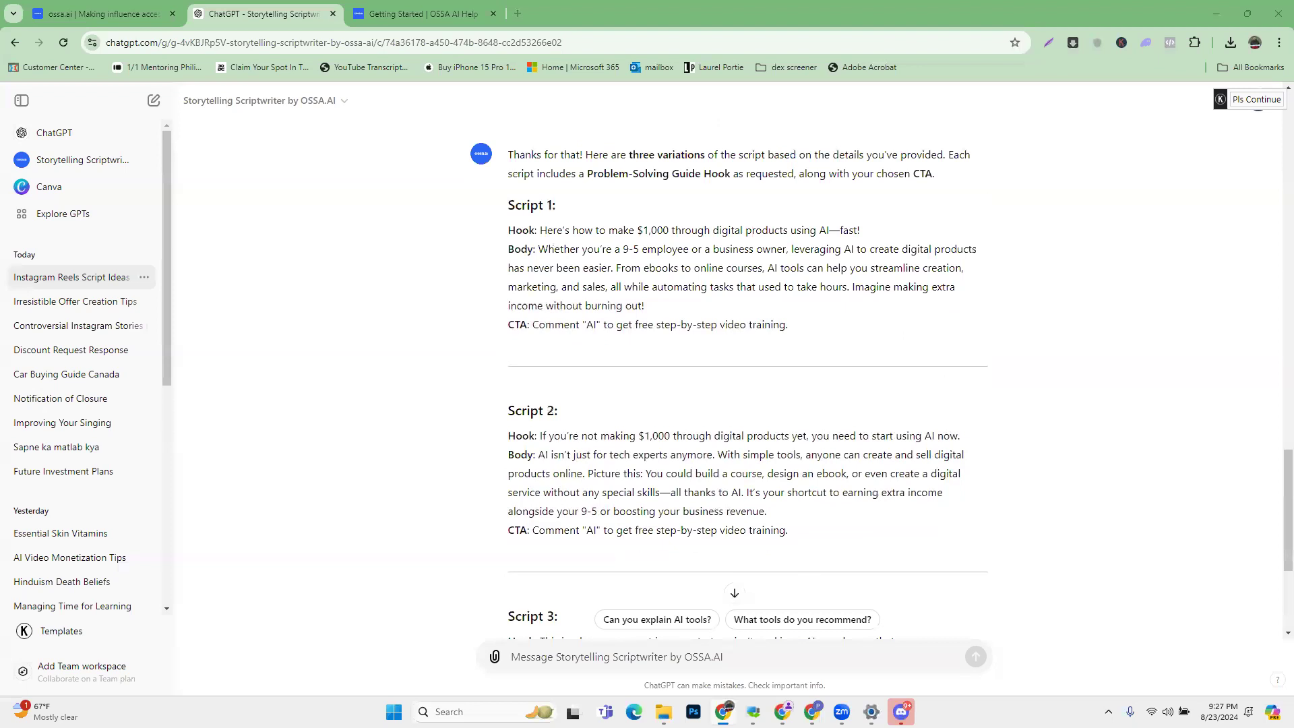
scroll(549, 651, "down", 3)
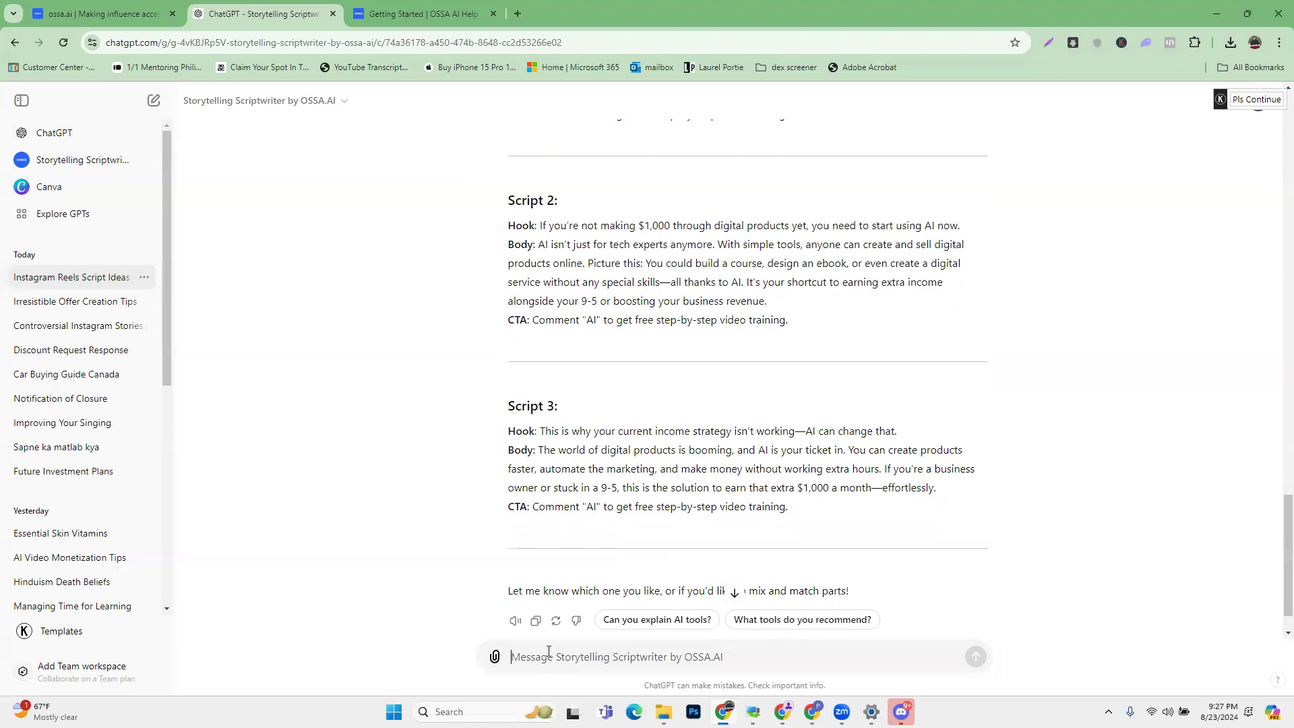
type("scri")
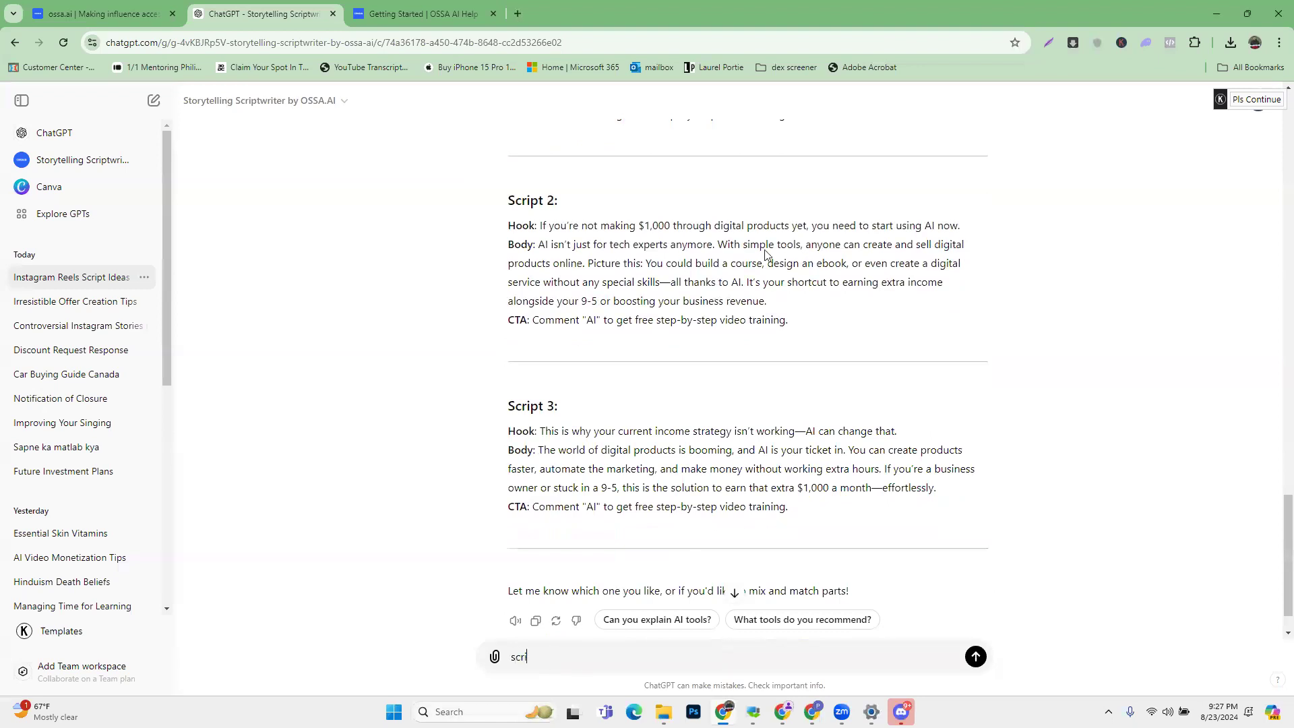
type("pt 2")
key("Return")
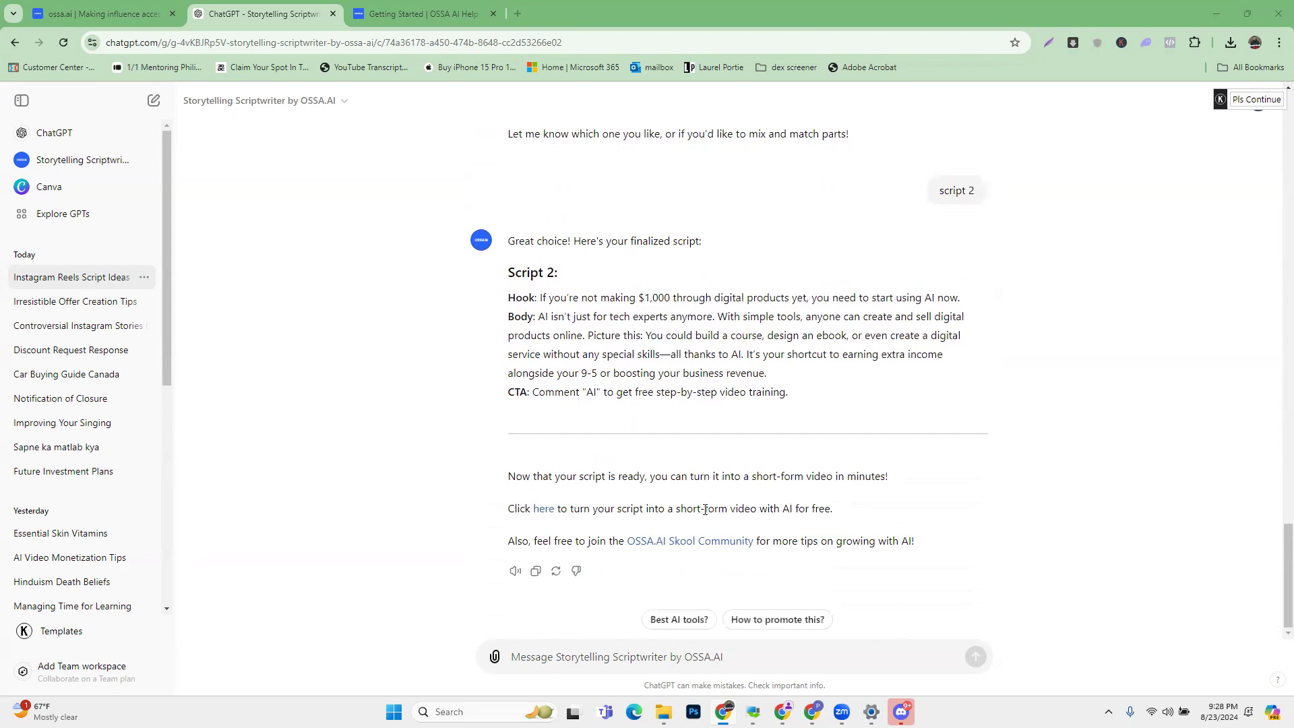
Copy the finalized script's hook, body and CTA text and paste it into the script field of the OSSA.AI video creation page
left_click(545, 510)
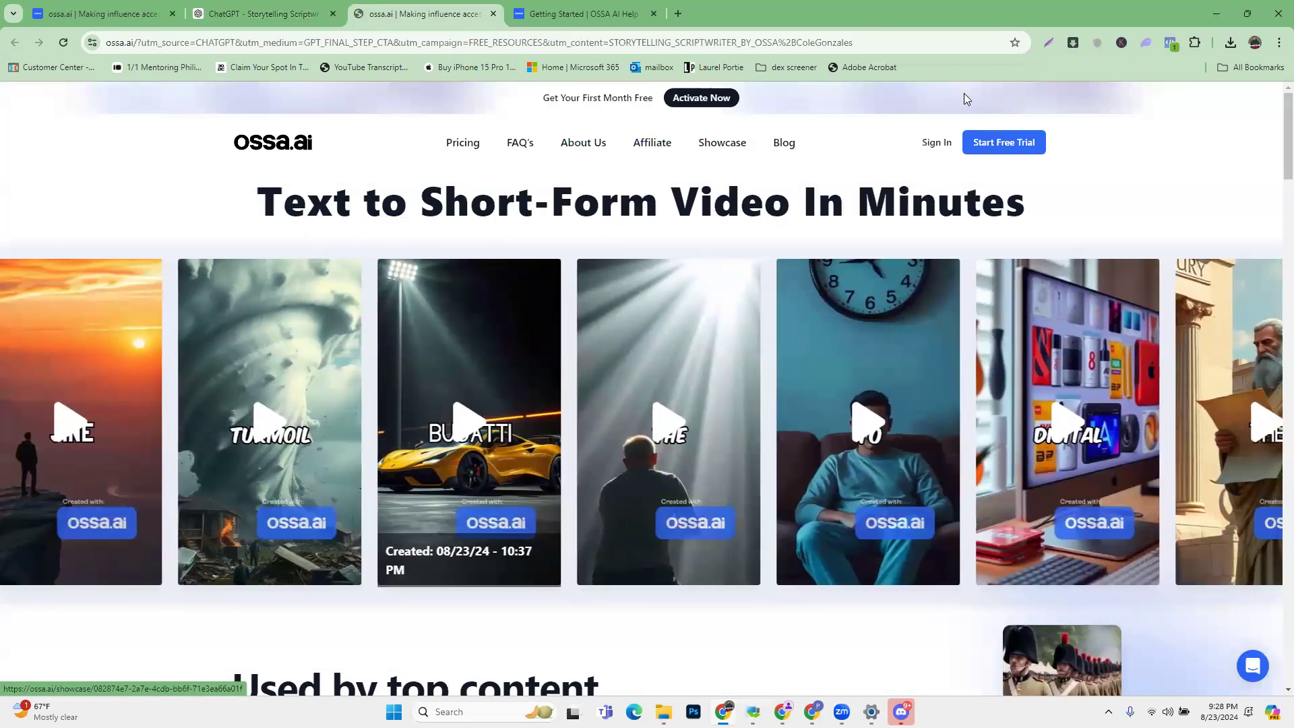
left_click(262, 13)
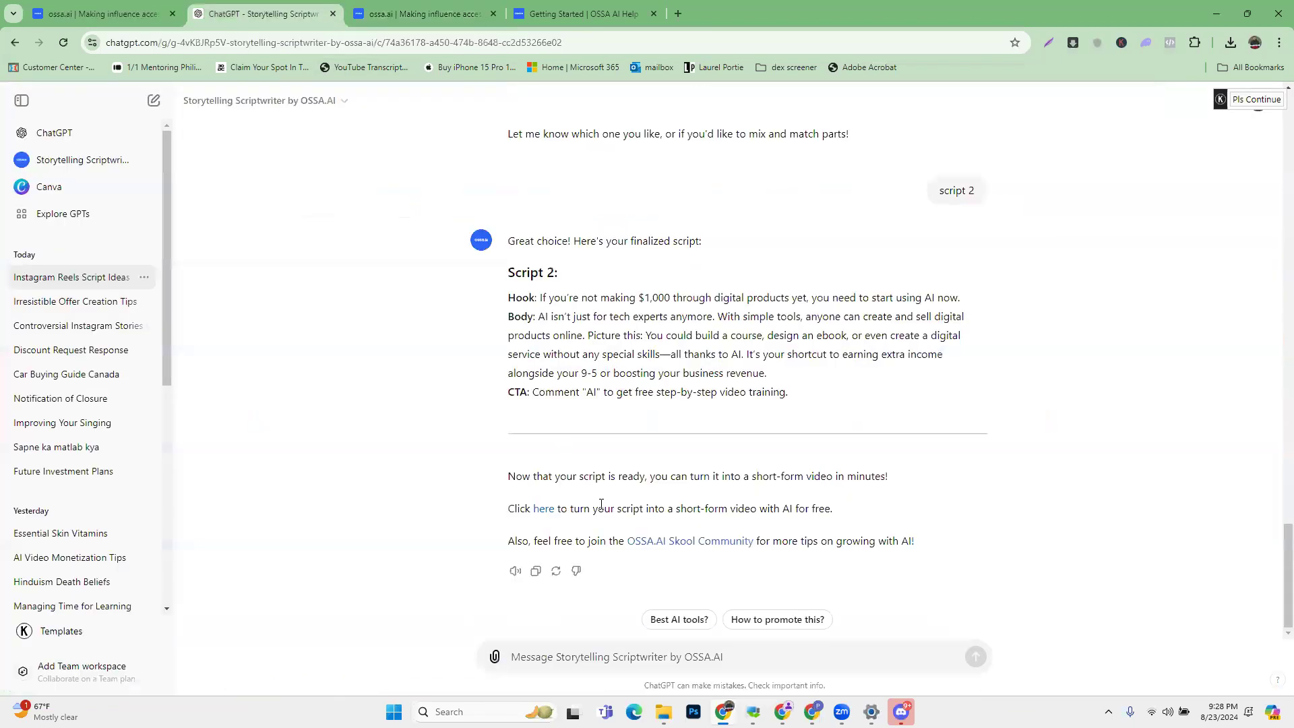
left_click_drag(508, 297, 773, 407)
key("ctrl+c")
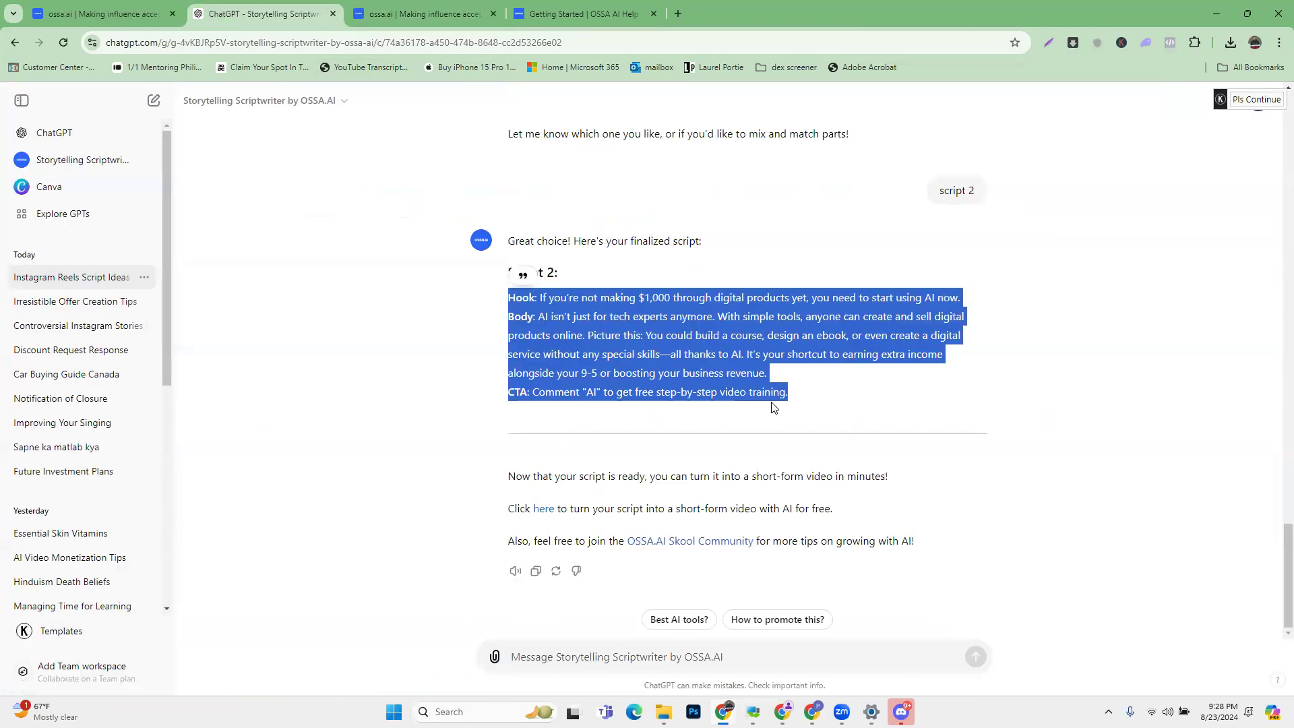
key("ctrl+shift+Tab")
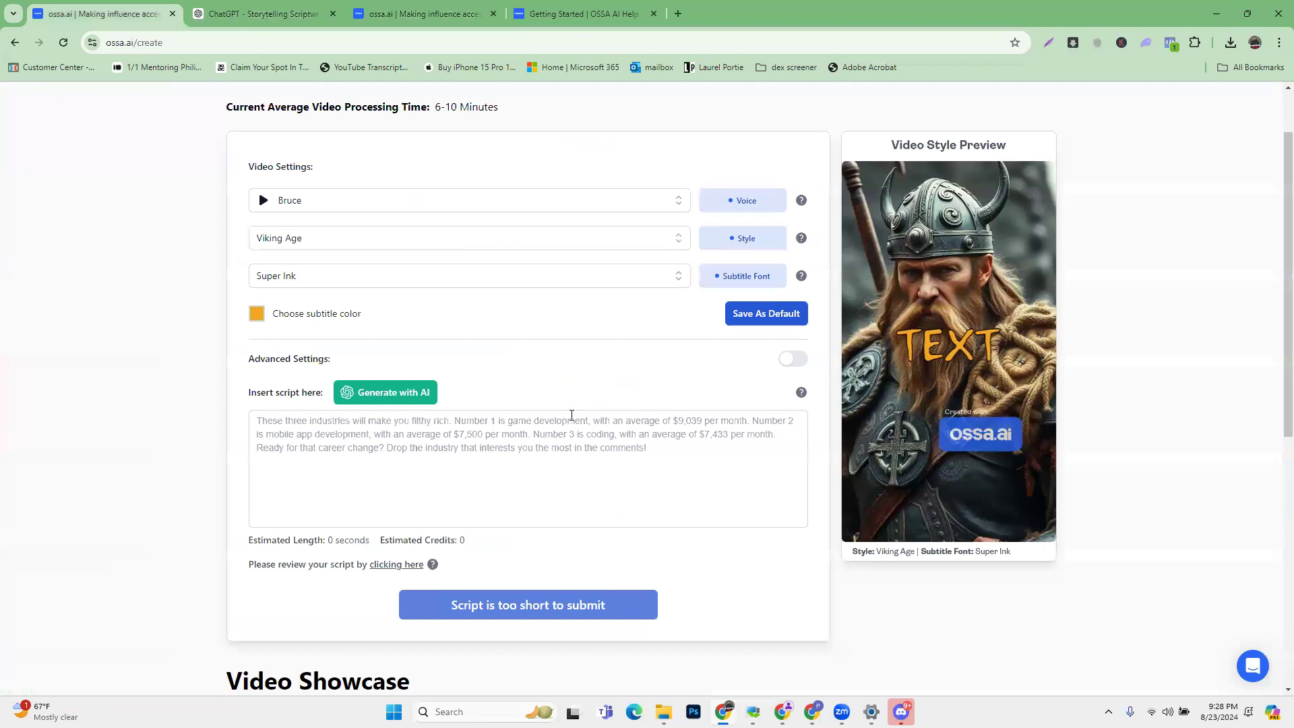
left_click(348, 460)
key("ctrl+v")
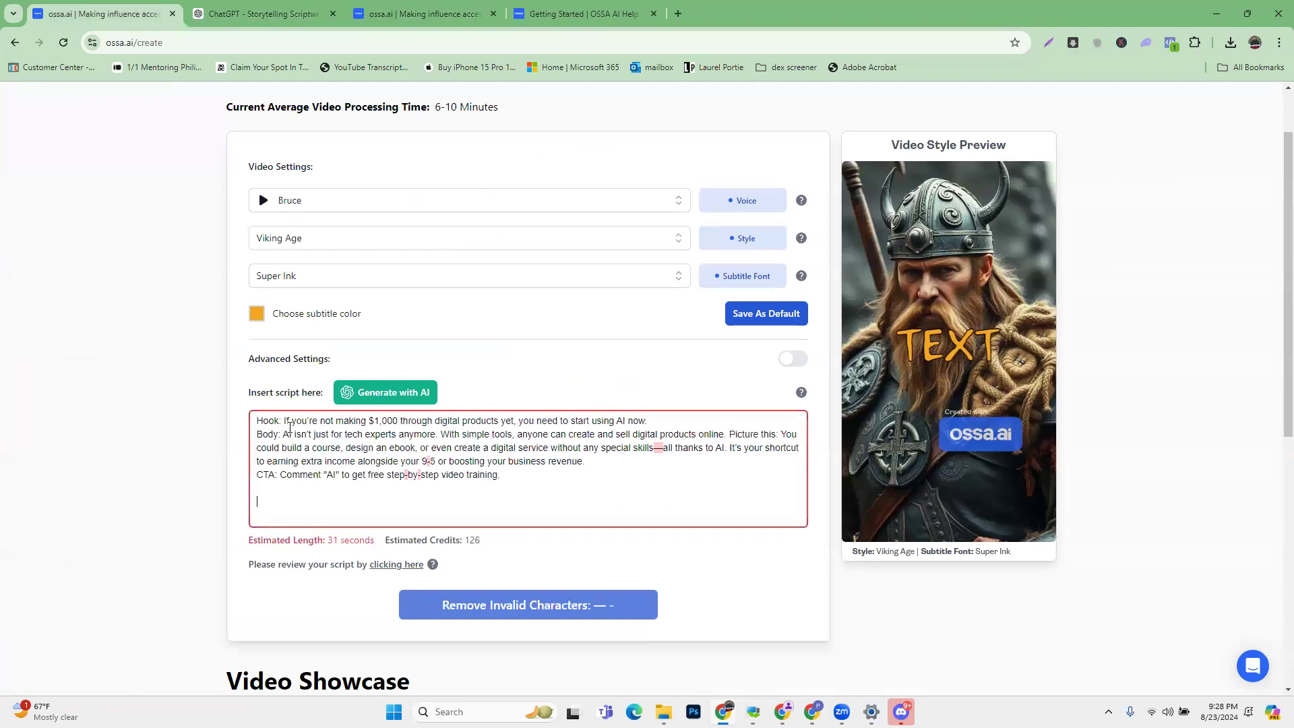
Remove the "Hook:", "Body:" and "CTA:" labels from the pasted script
left_click_drag(283, 422, 197, 436)
key("BackSpace")
key("BackSpace")
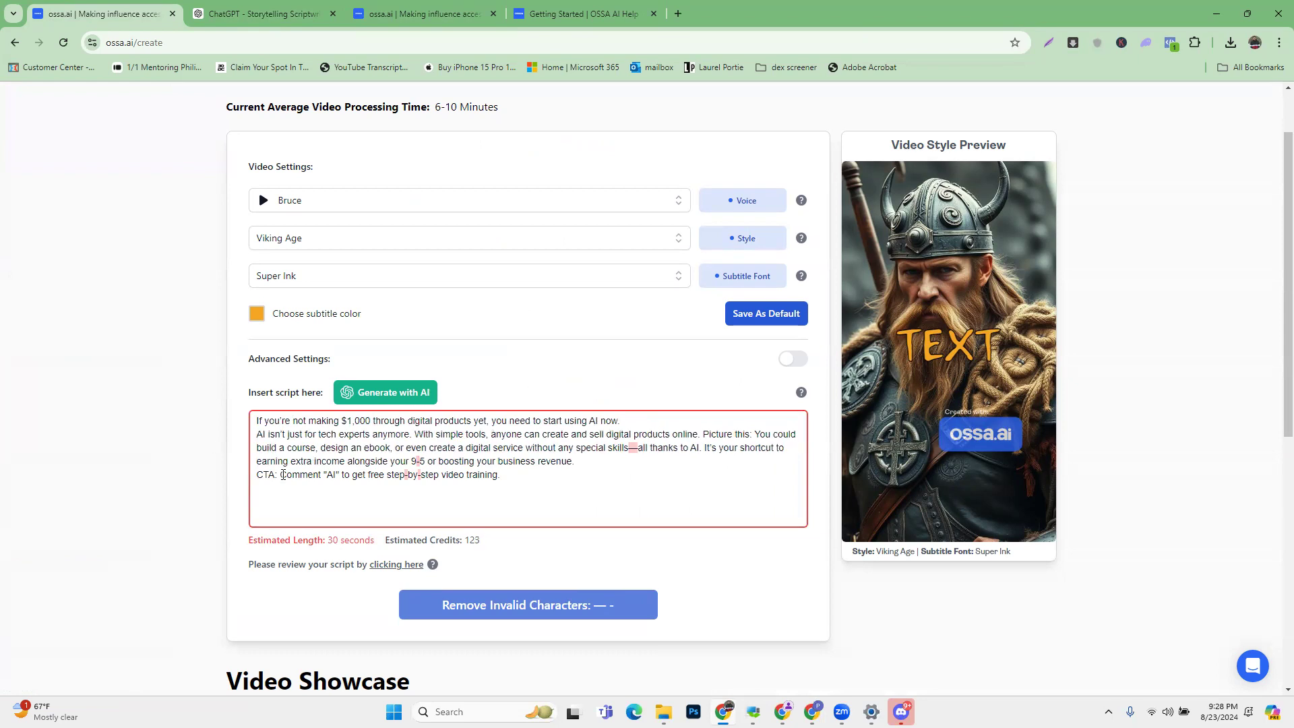
left_click_drag(279, 476, 201, 475)
key("BackSpace")
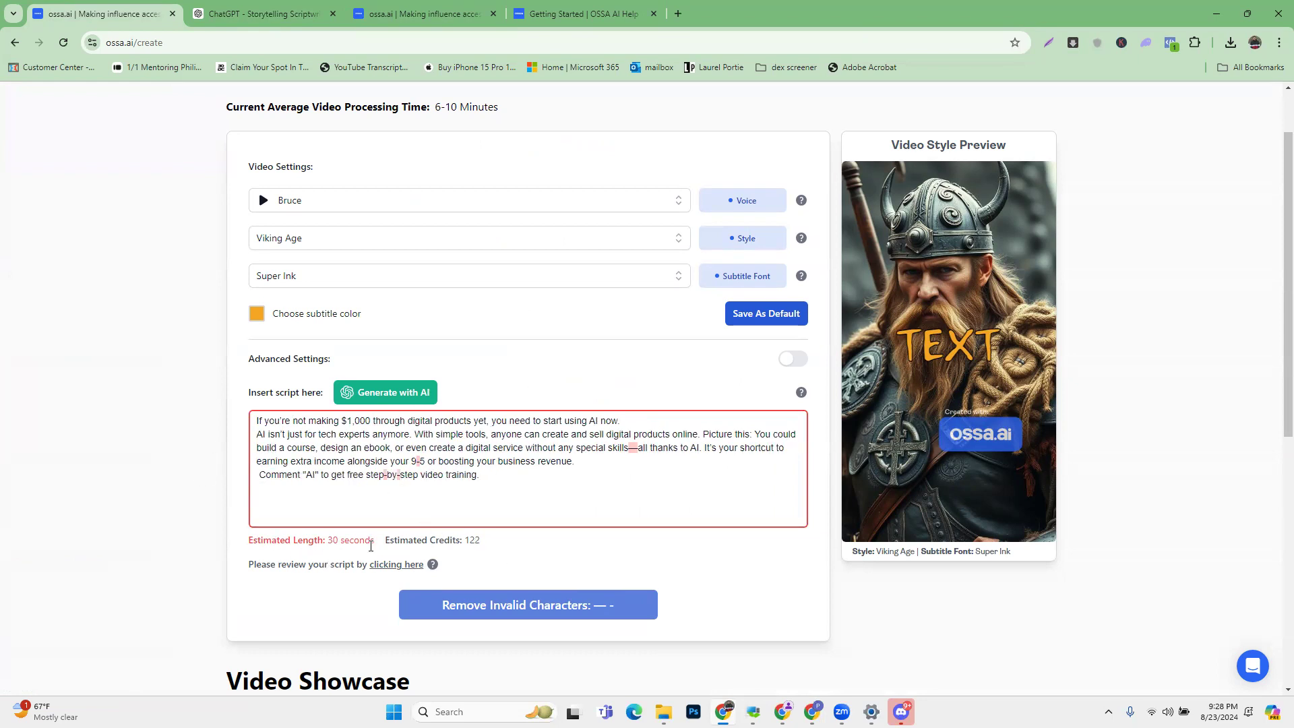
Replace the invalid characters in the script: a space for the dash after "skills", "9 to 5" for "9-5", and "step by step" without hyphens
left_click_drag(456, 540, 497, 546)
left_click(637, 449)
key("BackSpace")
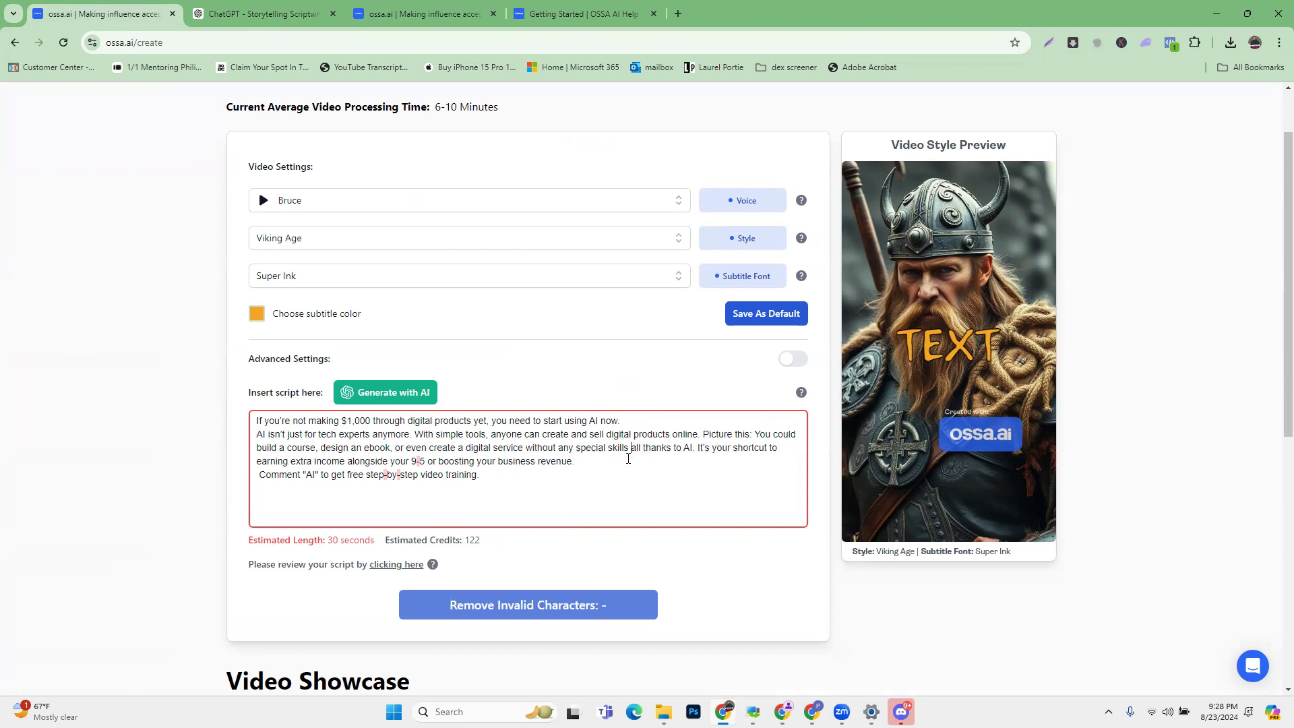
left_click(420, 463)
key("BackSpace")
type("to")
left_click(400, 476)
key("BackSpace")
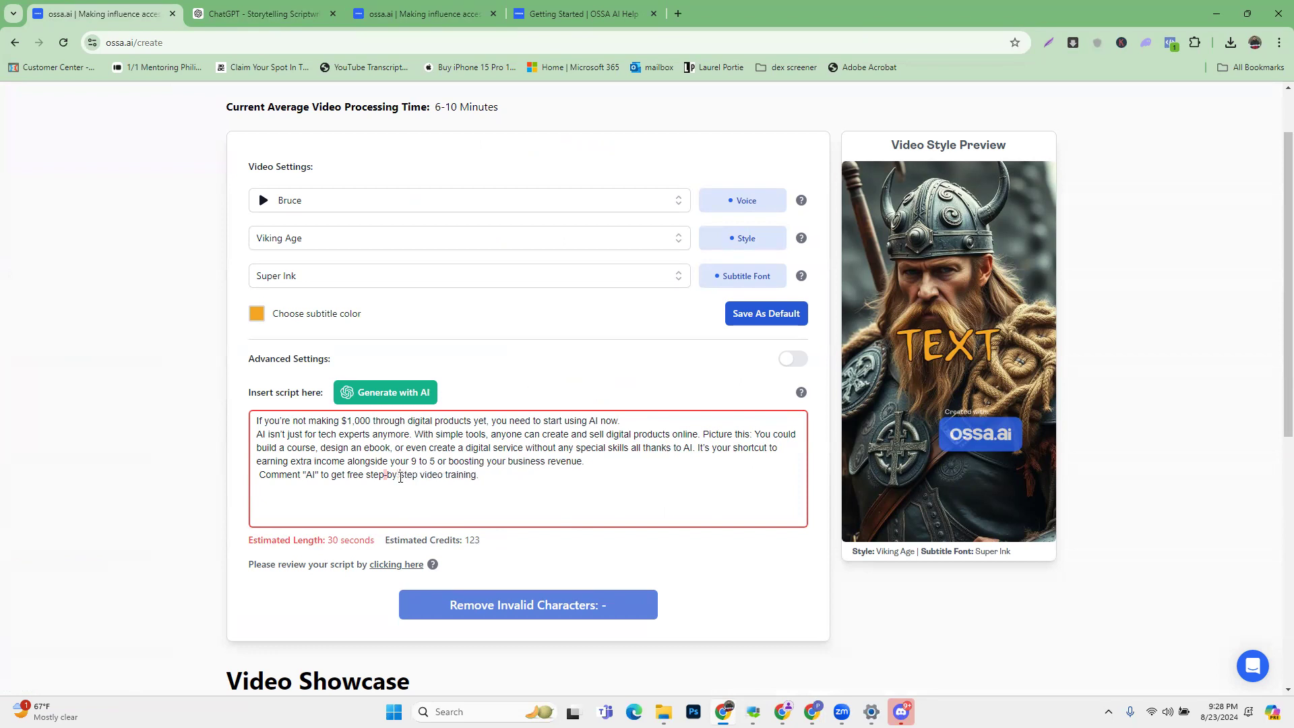
left_click(388, 476)
key("BackSpace")
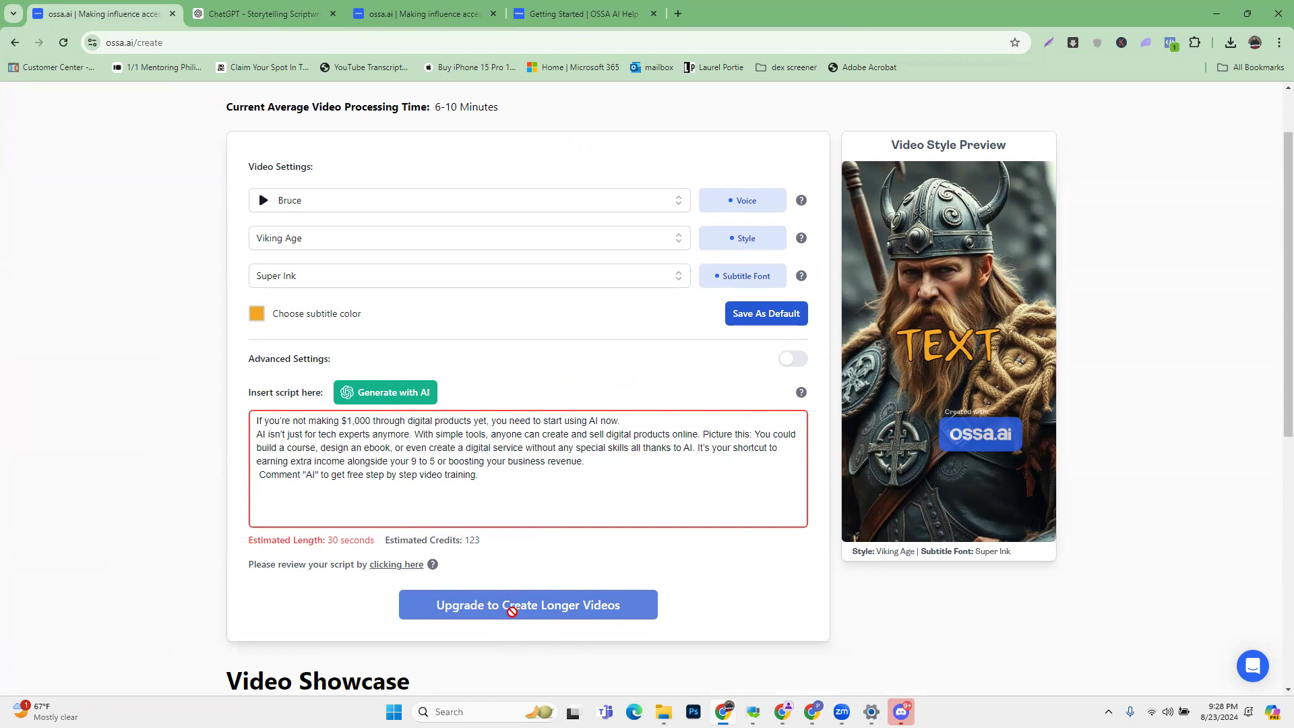
Open the script review in LanguageTool and accept the corrections "e-book", "skills," and "step-by-step"
left_click_drag(273, 540, 418, 570)
left_click(418, 569)
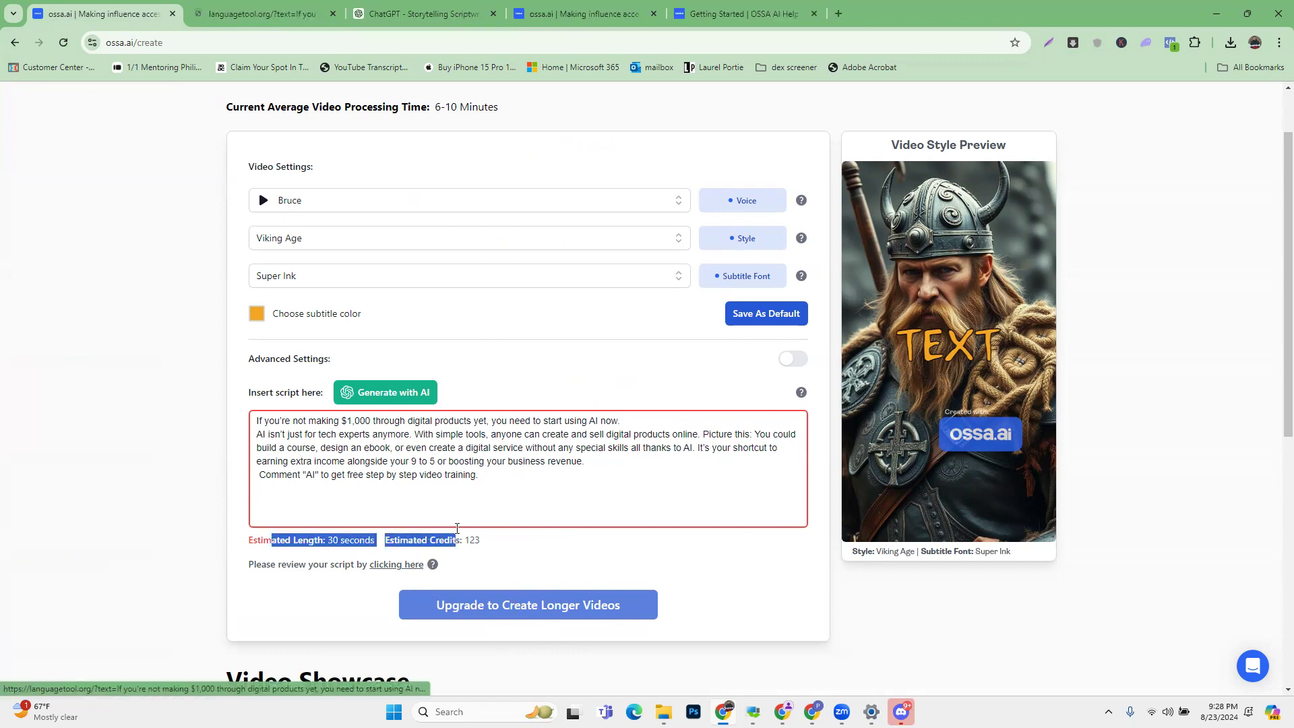
left_click(418, 569)
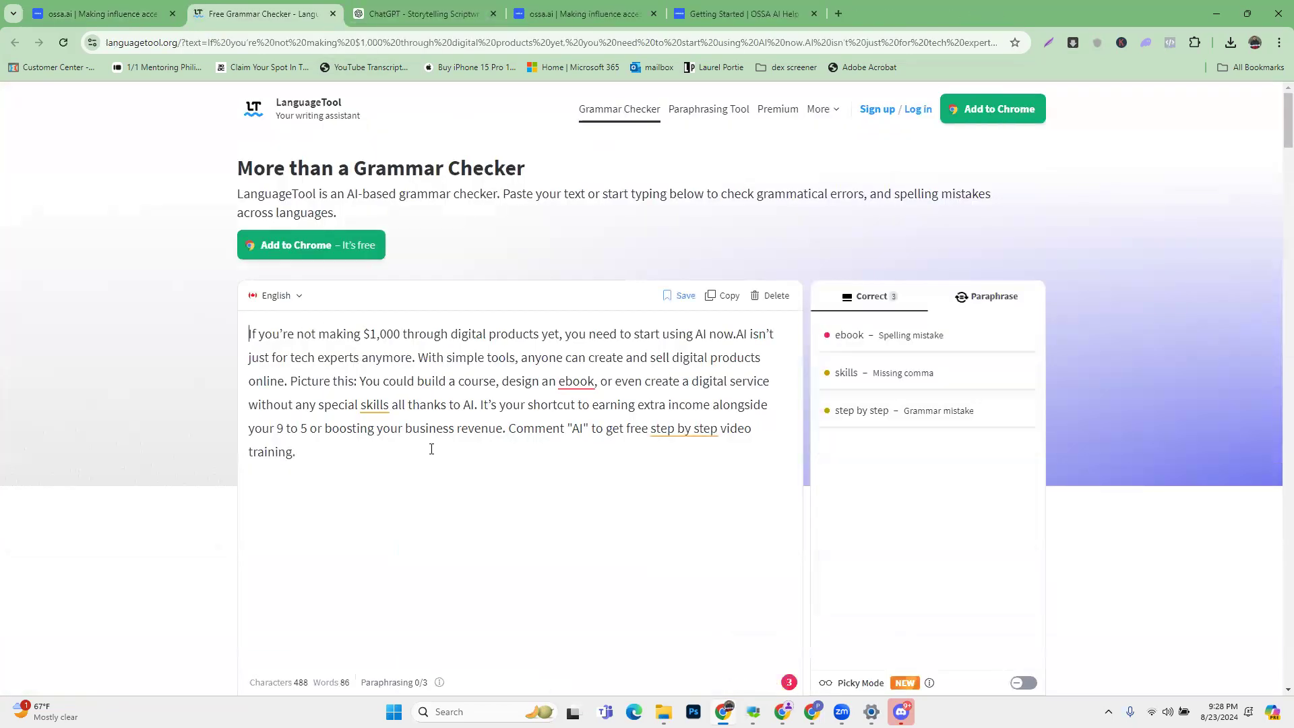
left_click(572, 382)
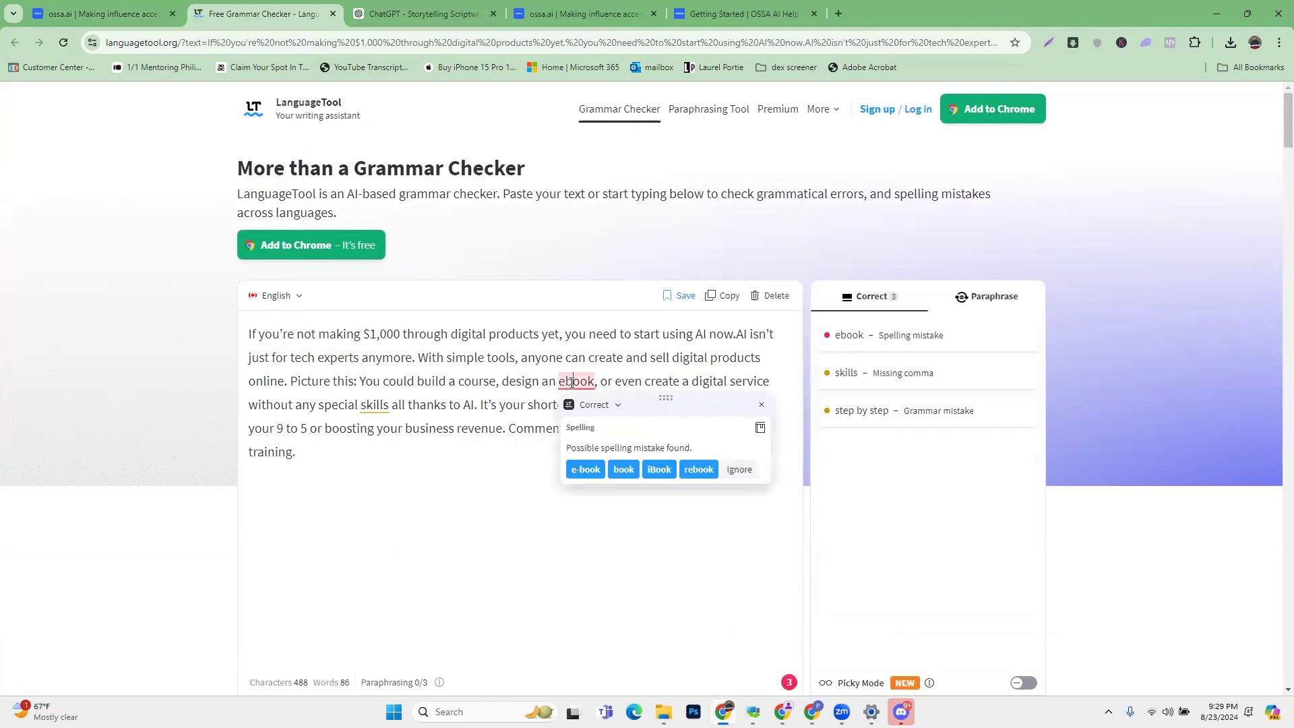
left_click(584, 469)
left_click(378, 403)
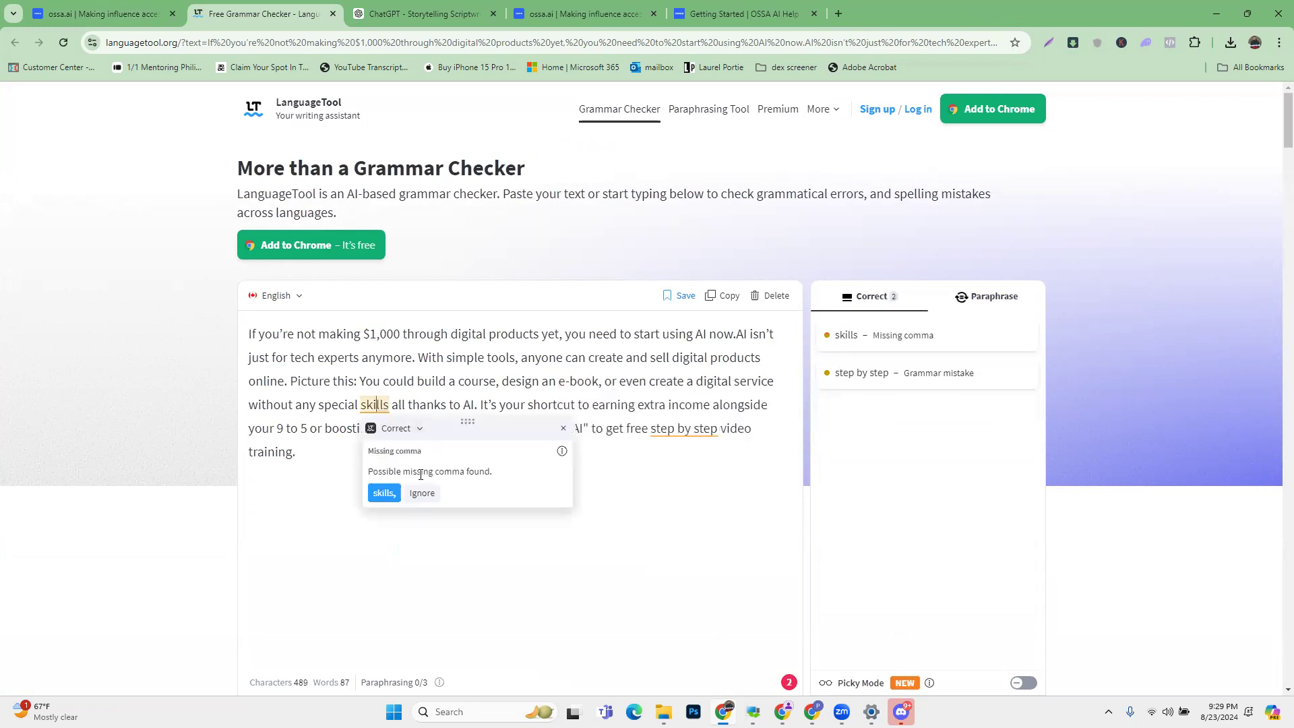
left_click(381, 494)
left_click(694, 429)
left_click(688, 530)
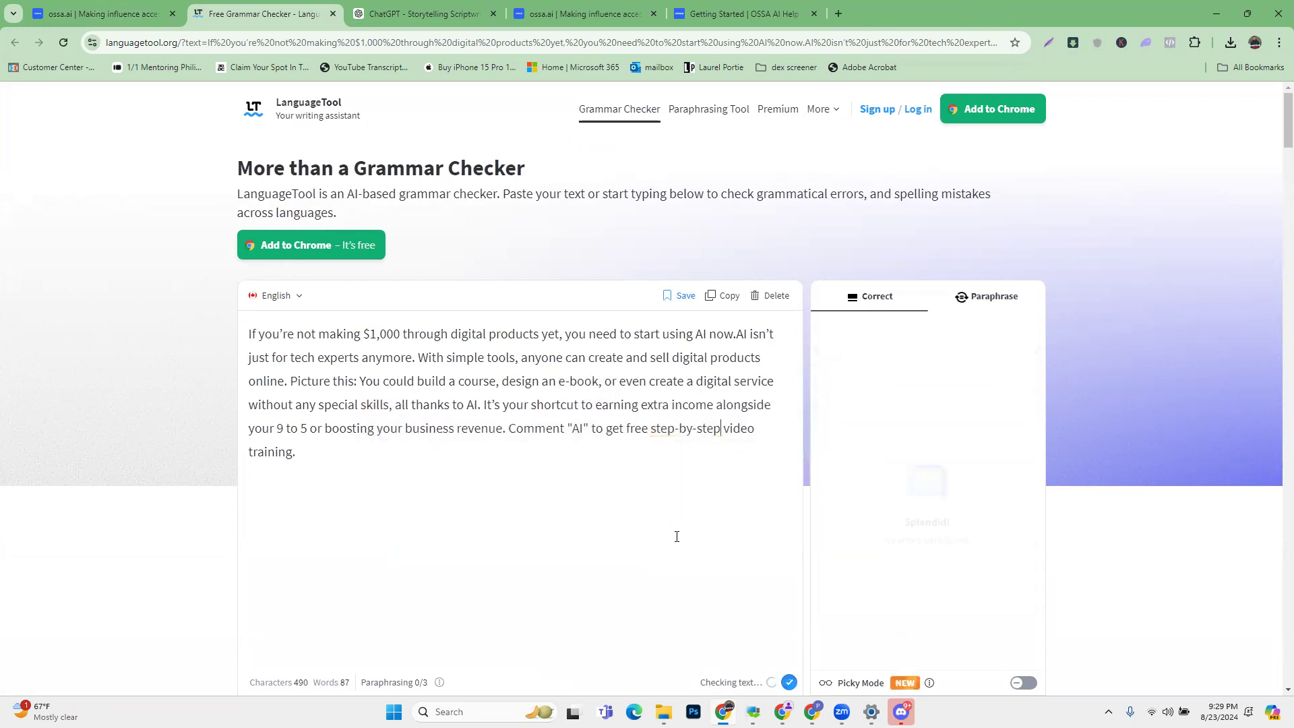
Replace the hyphens in "step-by-step" with spaces in the LanguageTool text and select the whole text
left_click(684, 430)
key("BackSpace")
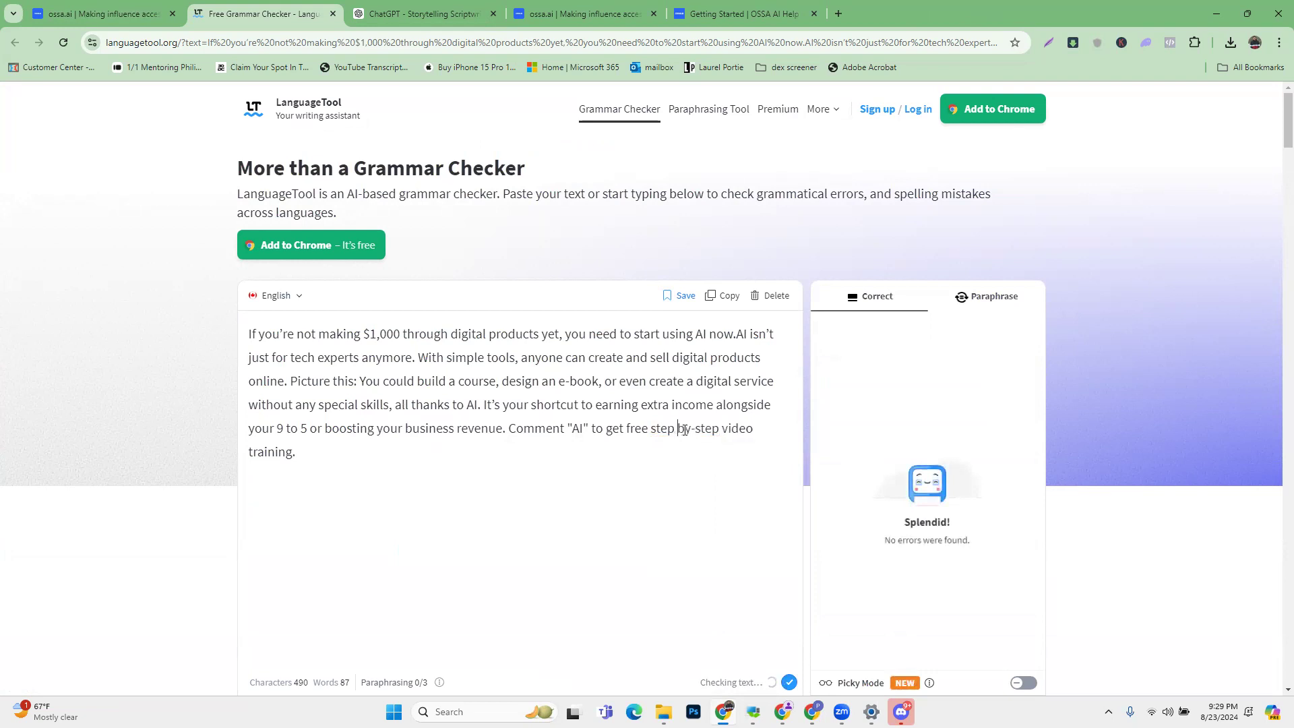
key("Right")
key("Right")
key("Right")
key("BackSpace")
key("ctrl+a")
Return to OSSA.AI, delete "or even create a digital service" from the script, and join the call to action to the preceding line
left_click(103, 5)
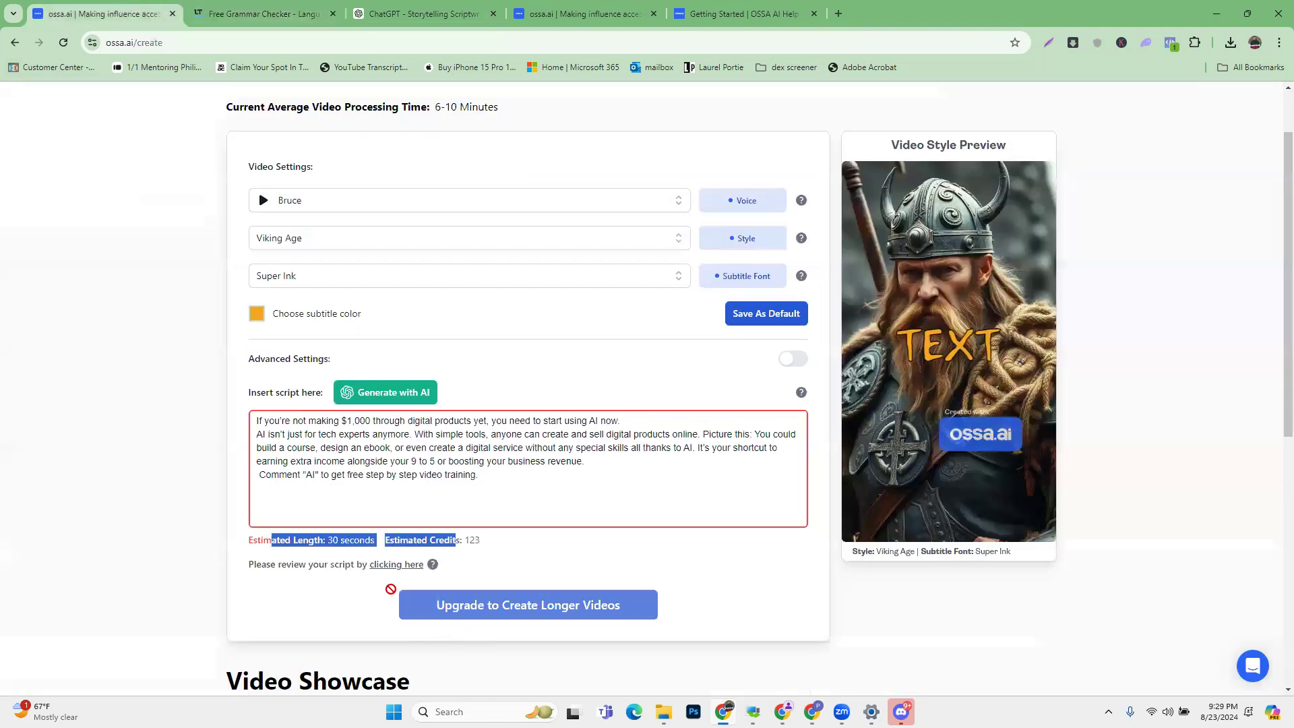
left_click(315, 538)
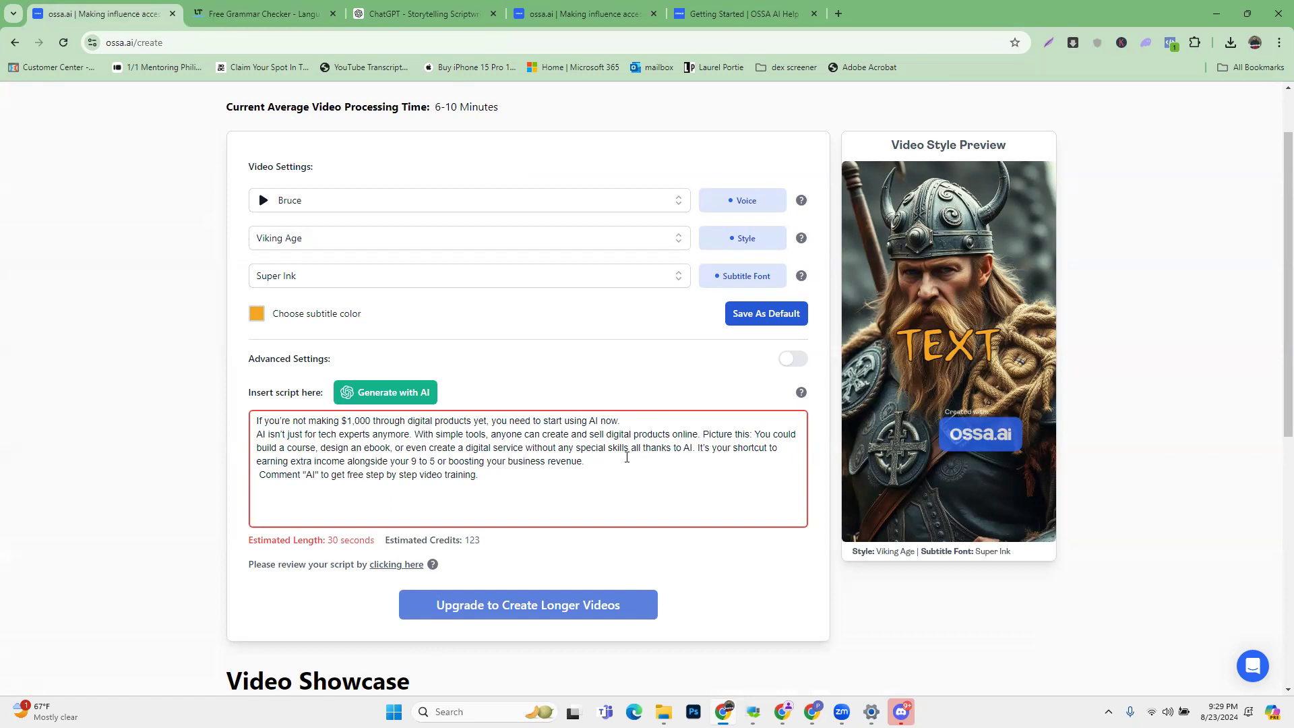
left_click_drag(393, 448, 522, 448)
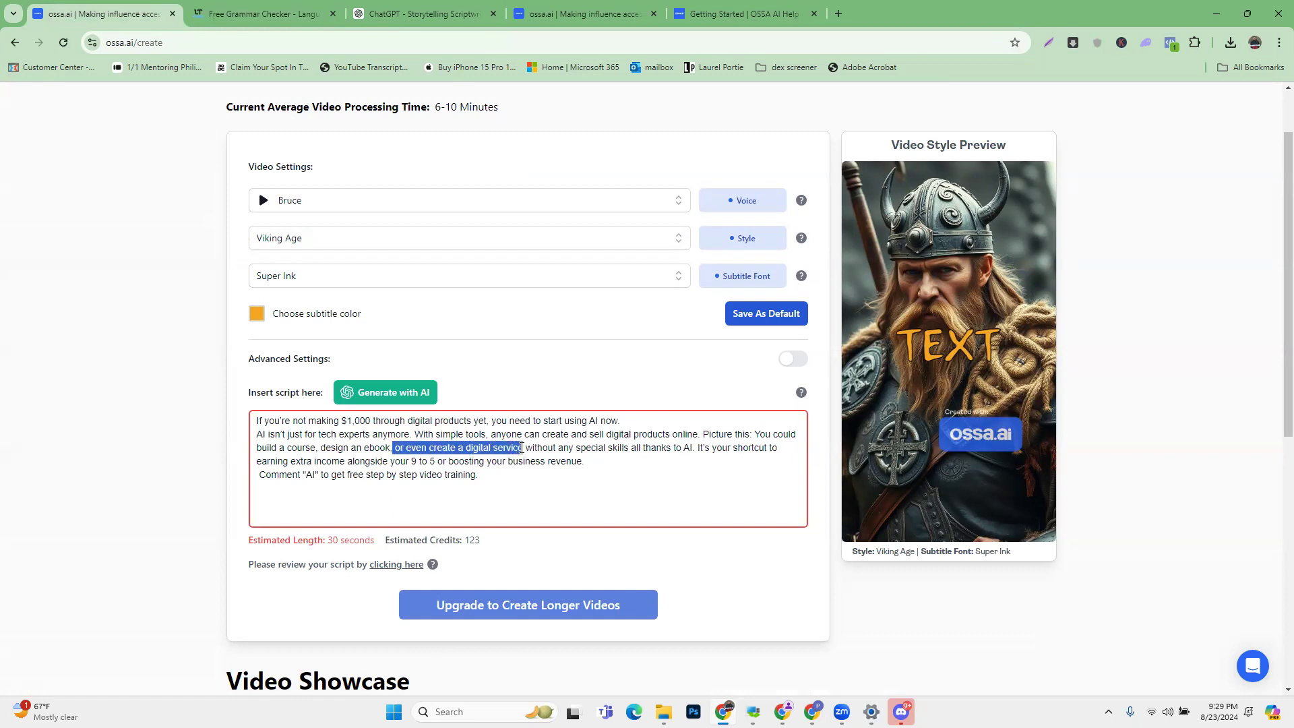
key("BackSpace")
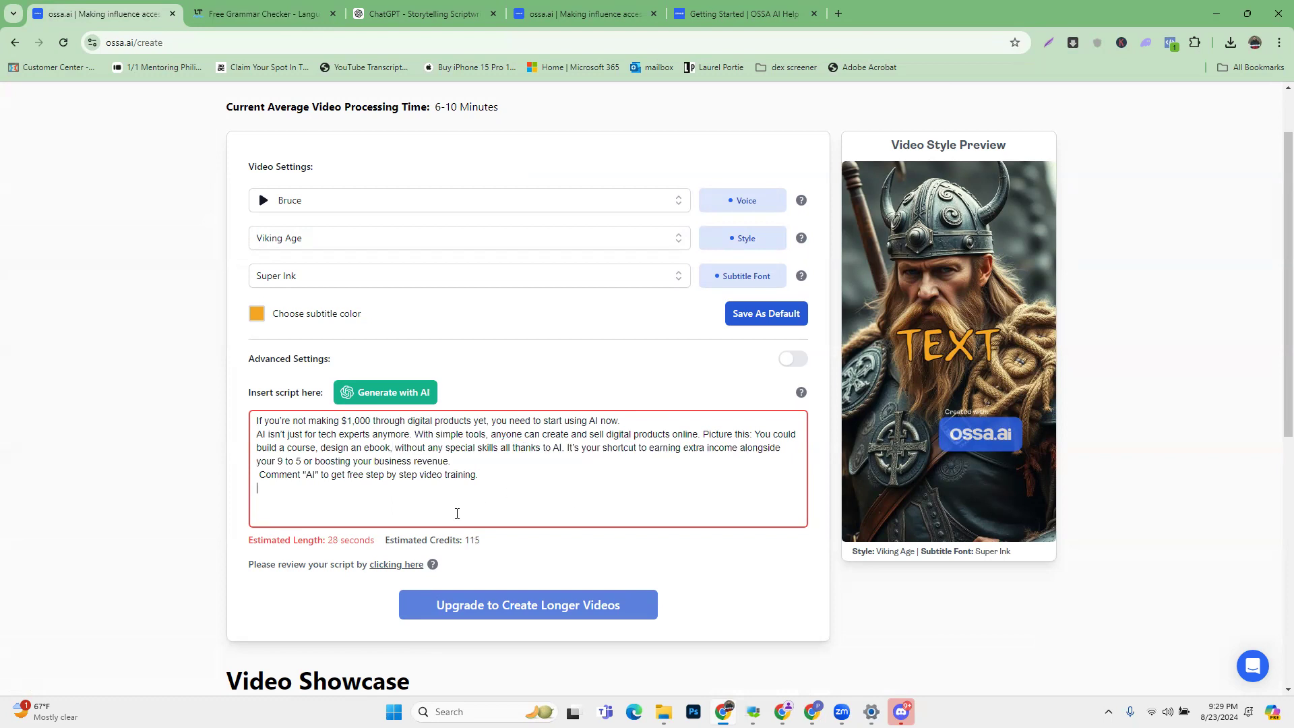
left_click(262, 476)
key("BackSpace")
key("BackSpace")
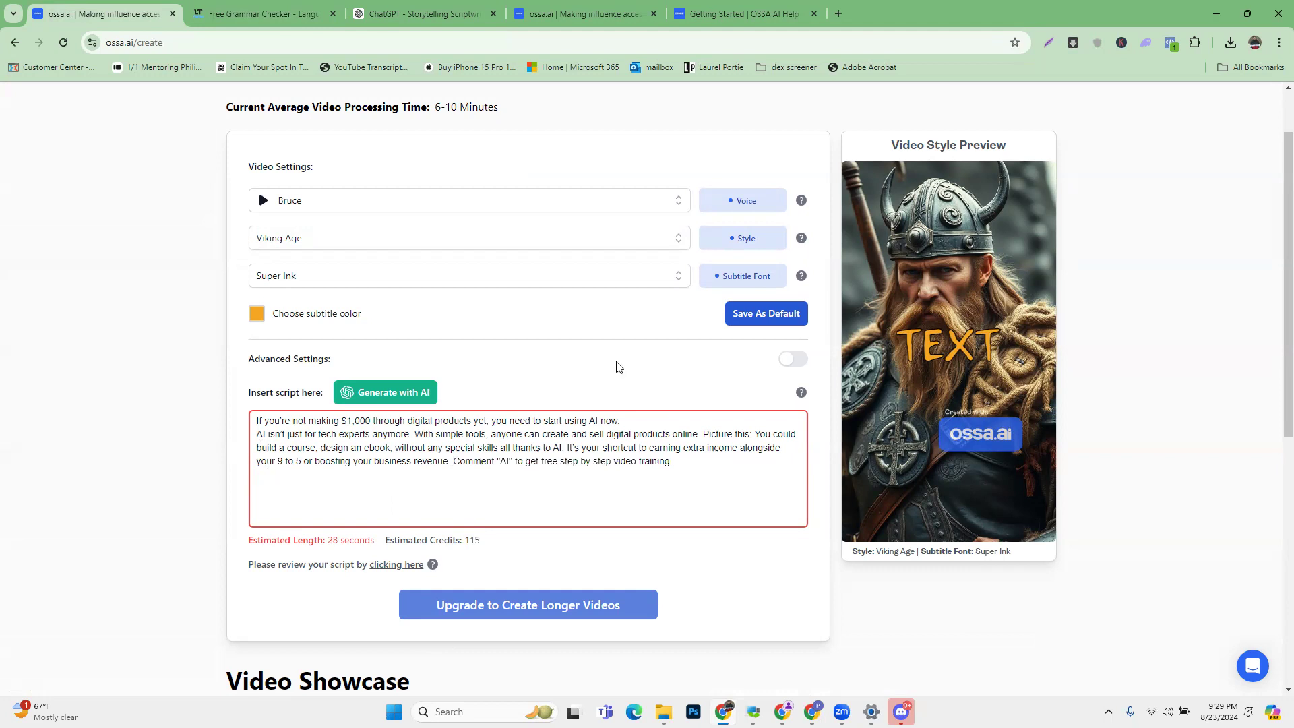
Open the OSSA.AI upgrade page and compare the video lengths and features of the Membership, Creator and Starter plans
scroll(772, 407, "up", 2)
scroll(772, 407, "down", 1)
scroll(773, 407, "up", 2)
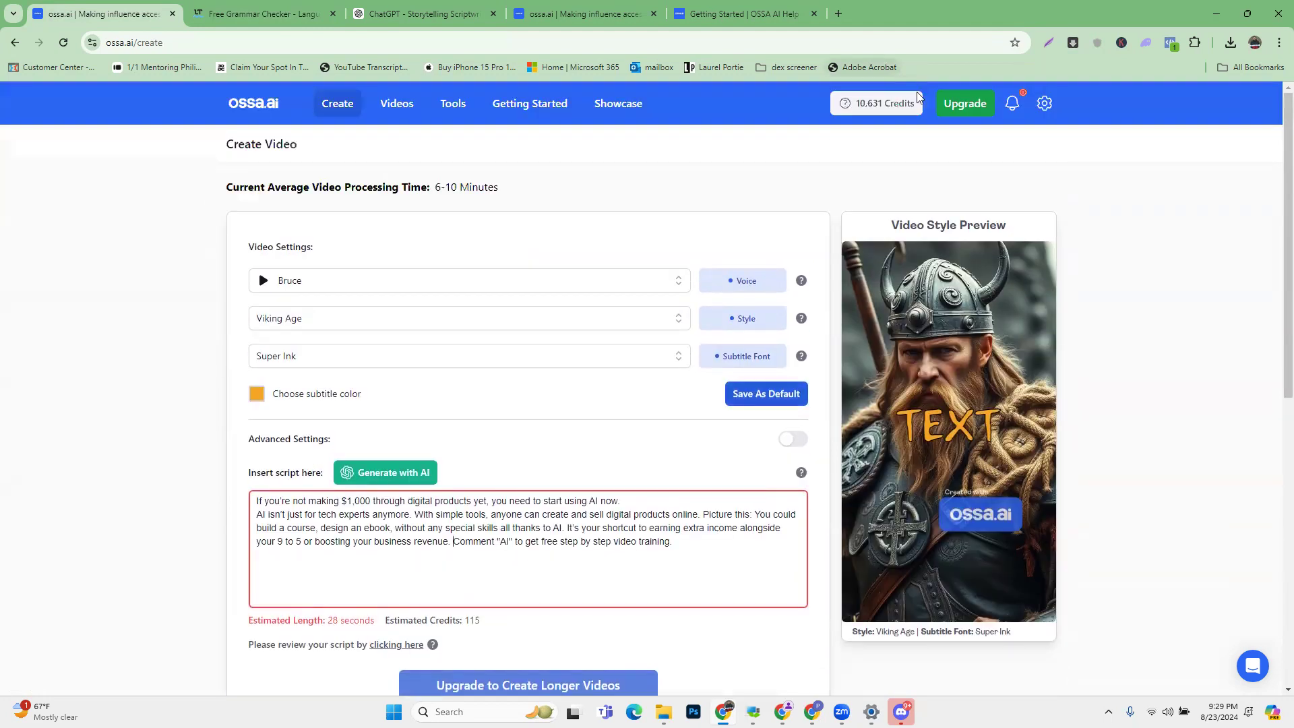
left_click(951, 116)
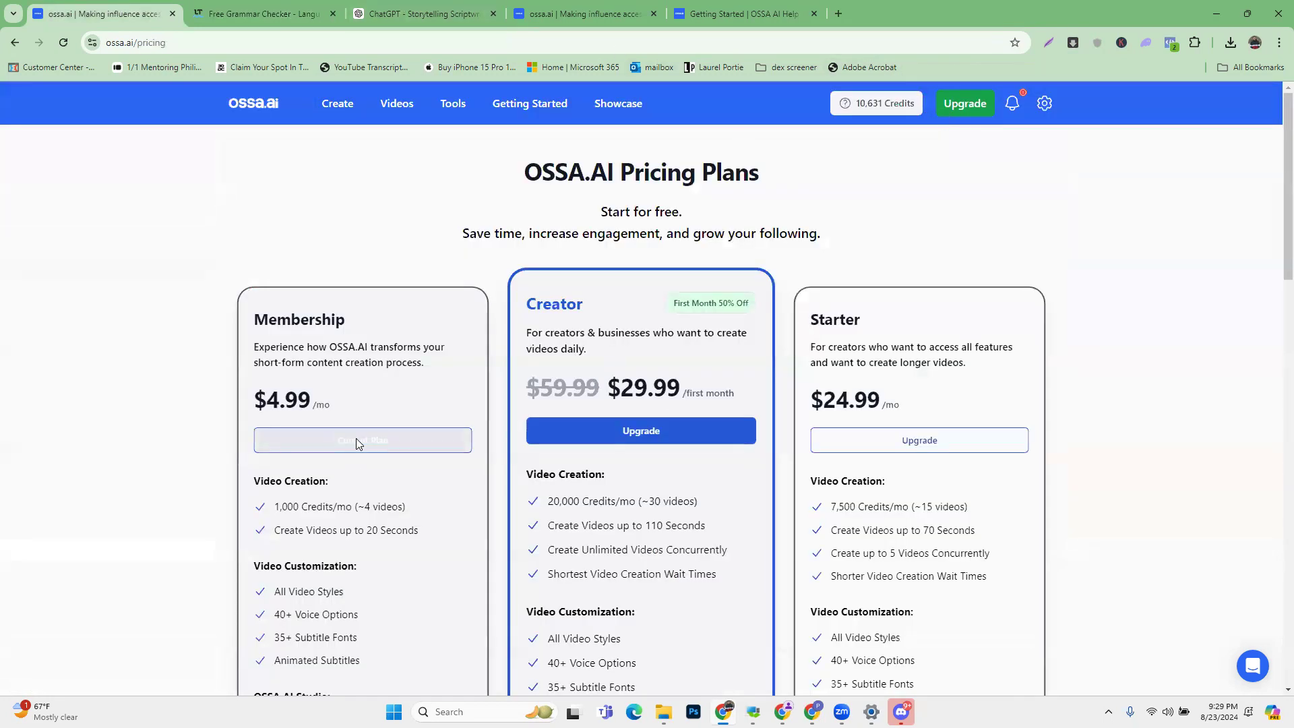
scroll(357, 442, "down", 2)
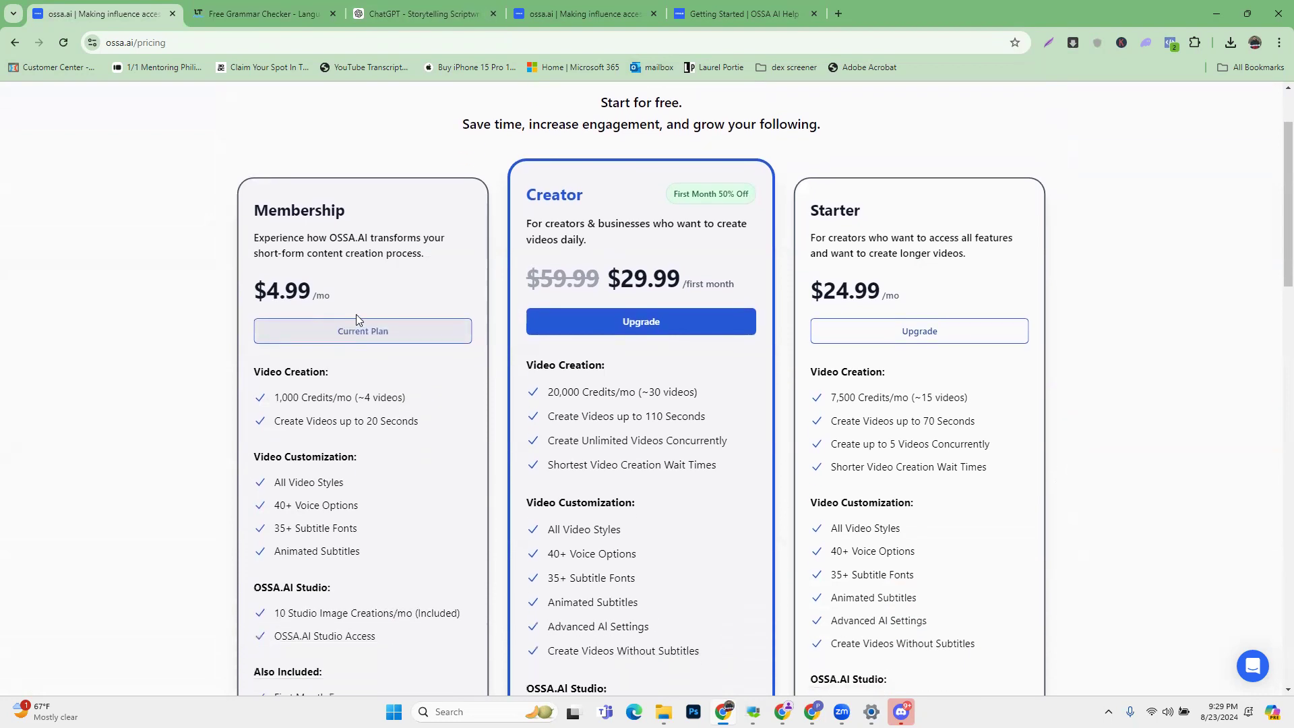
scroll(356, 314, "down", 3)
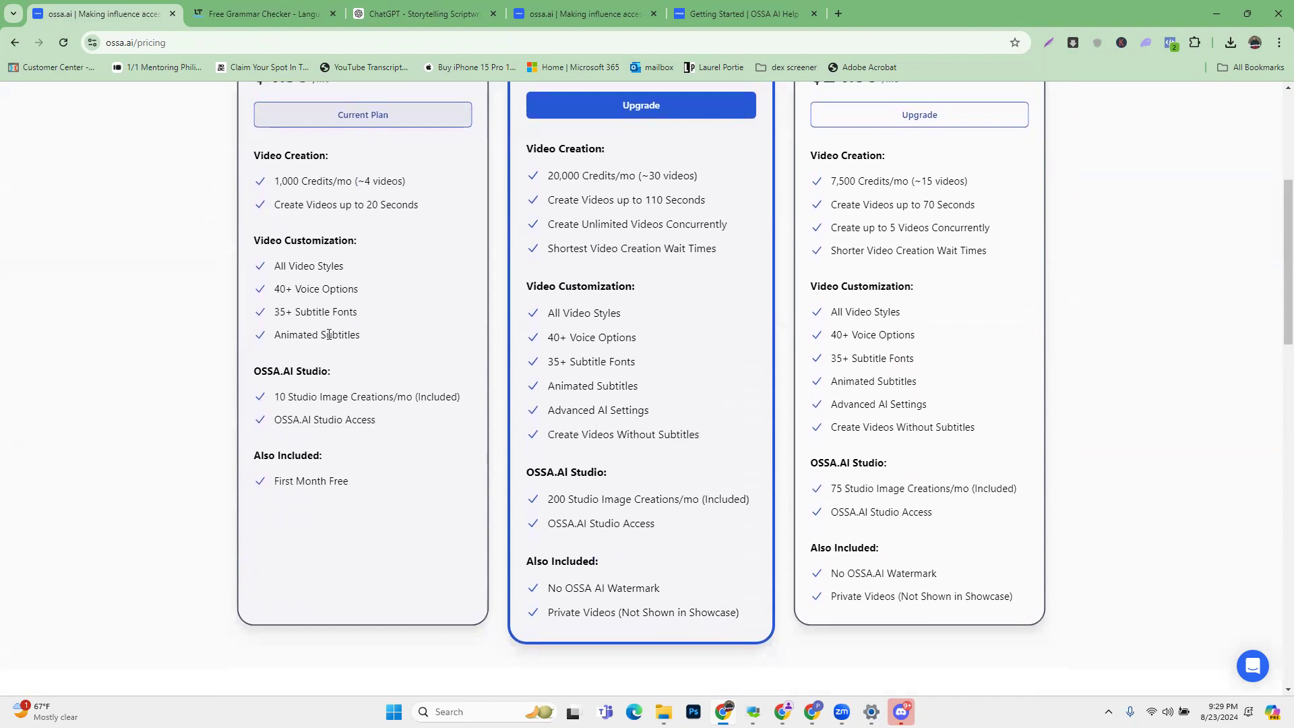
Check the Membership plan's monthly credits and maximum video length on the pricing page
left_click_drag(363, 174, 405, 181)
left_click_drag(337, 205, 419, 204)
scroll(424, 216, "up", 5)
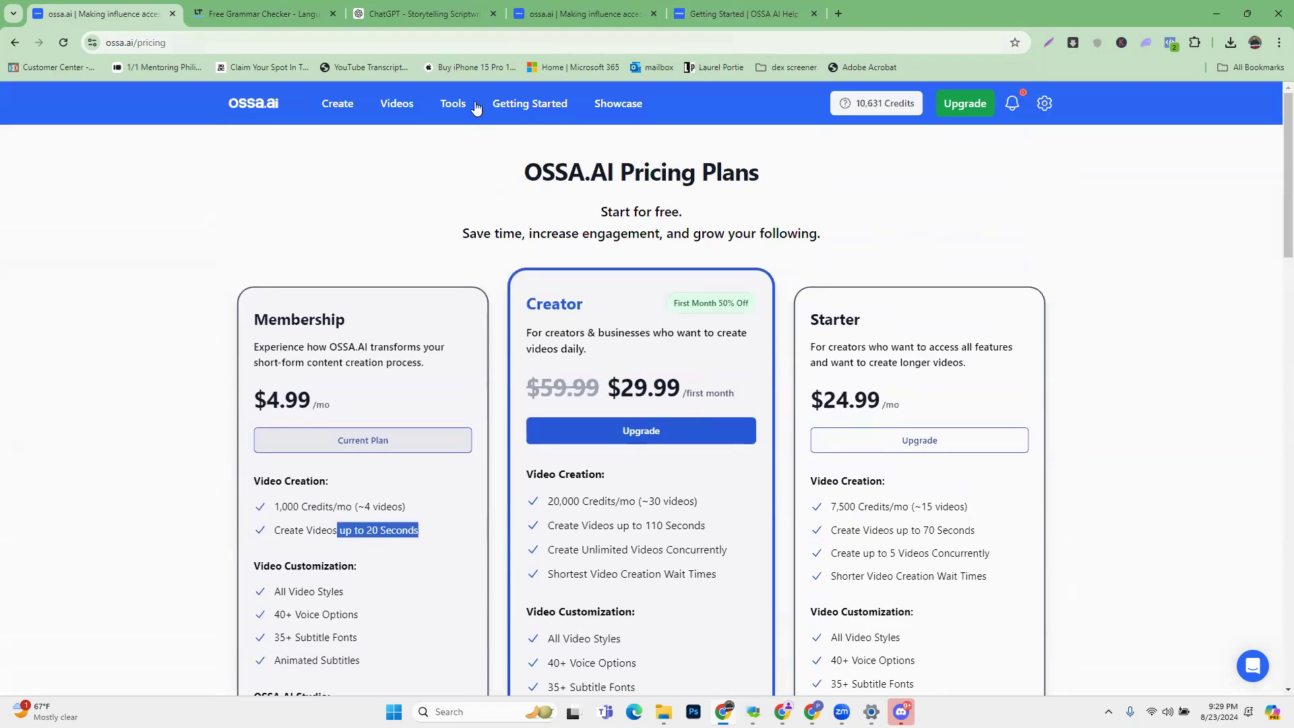
Switch to the ChatGPT Storytelling Scriptwriter and send the request "make it shorter under 20 seconds"
left_click(263, 13)
left_click(438, 11)
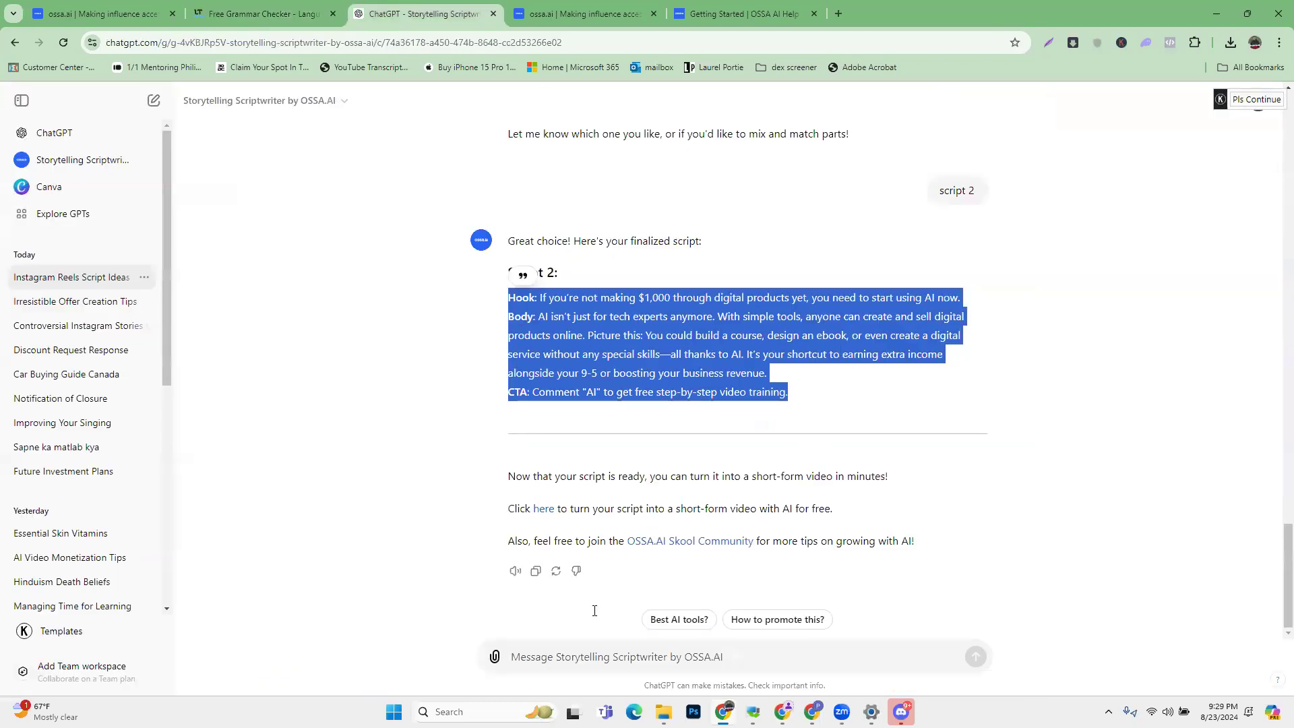
left_click(562, 657)
type("make it ")
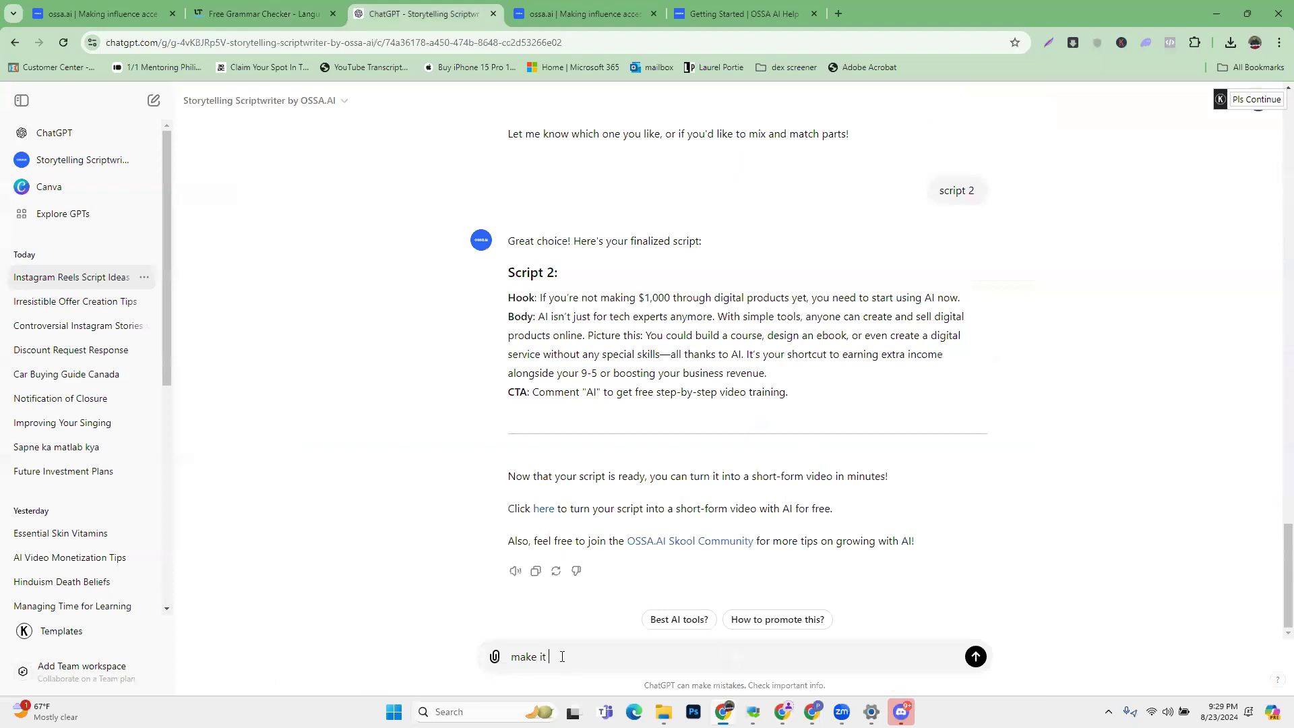
type("shorter under 20 seconds")
key("Return")
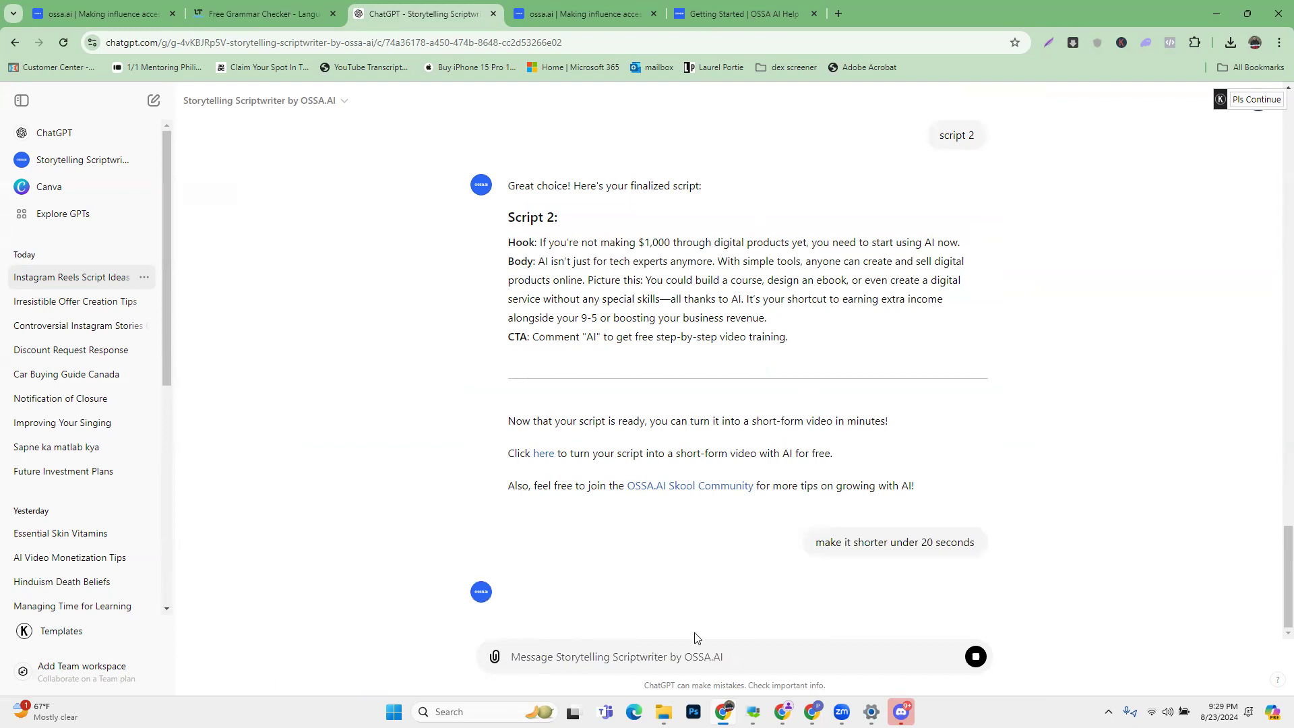
Copy the shortened script from ChatGPT and replace the whole script on the OSSA.AI video creation page with it
left_click_drag(540, 392, 864, 447)
key("ctrl+c")
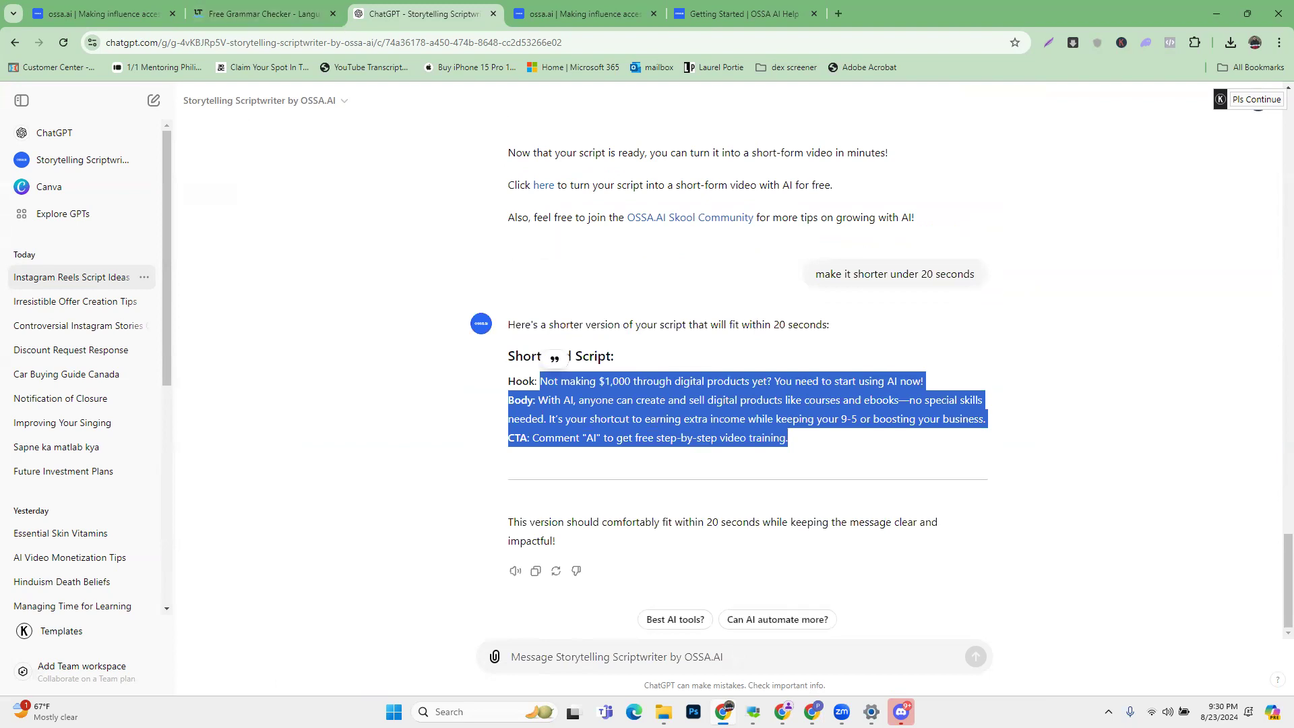
left_click(559, 5)
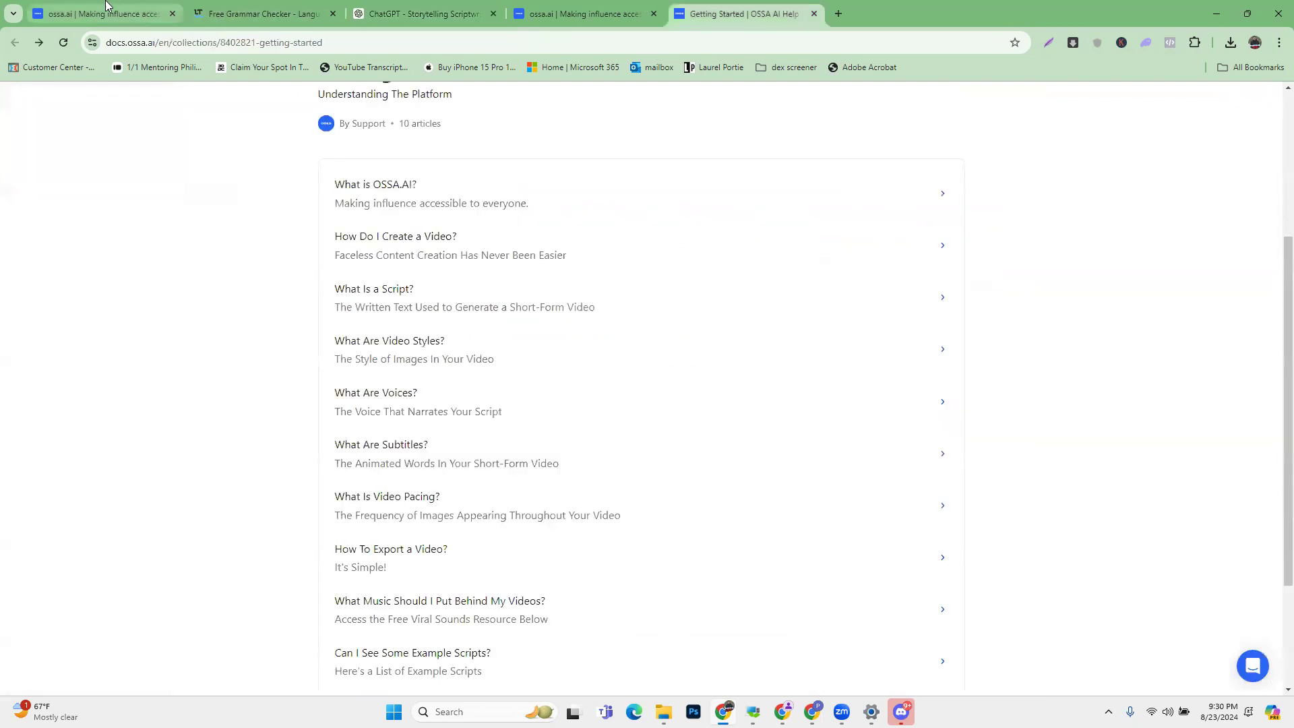
left_click(103, 9)
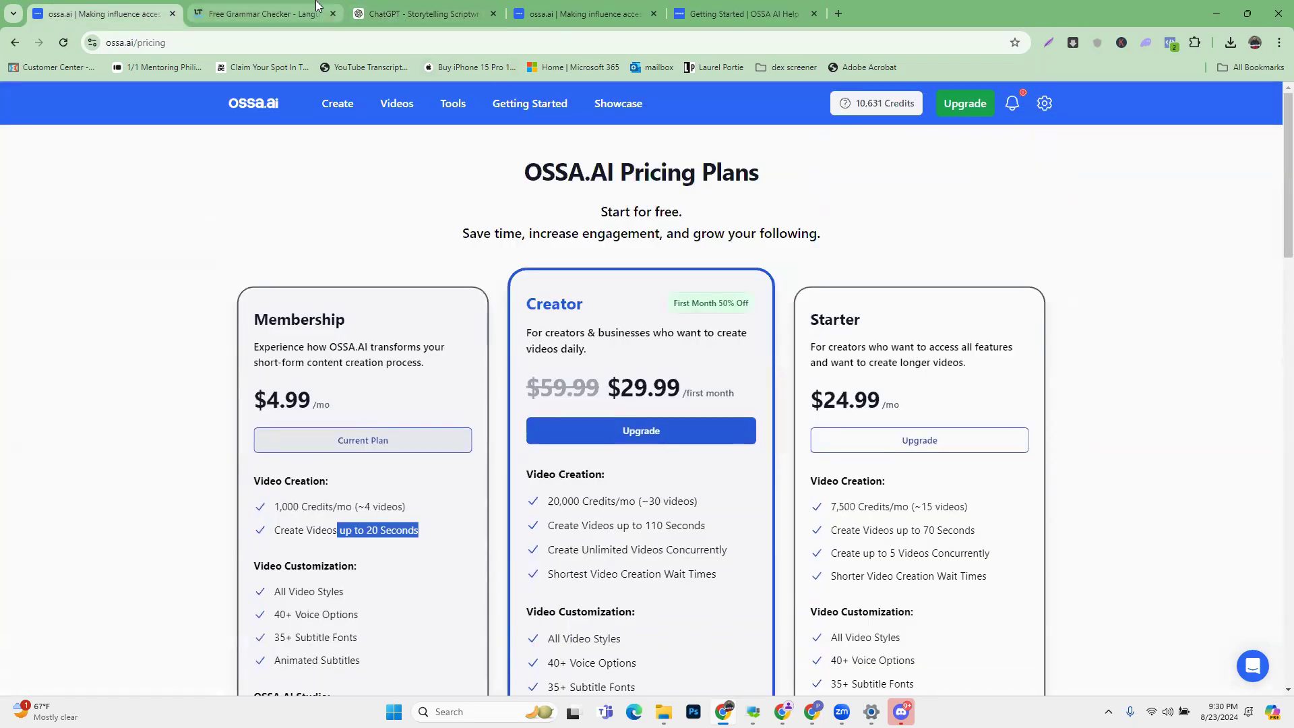
left_click(15, 42)
left_click(264, 283)
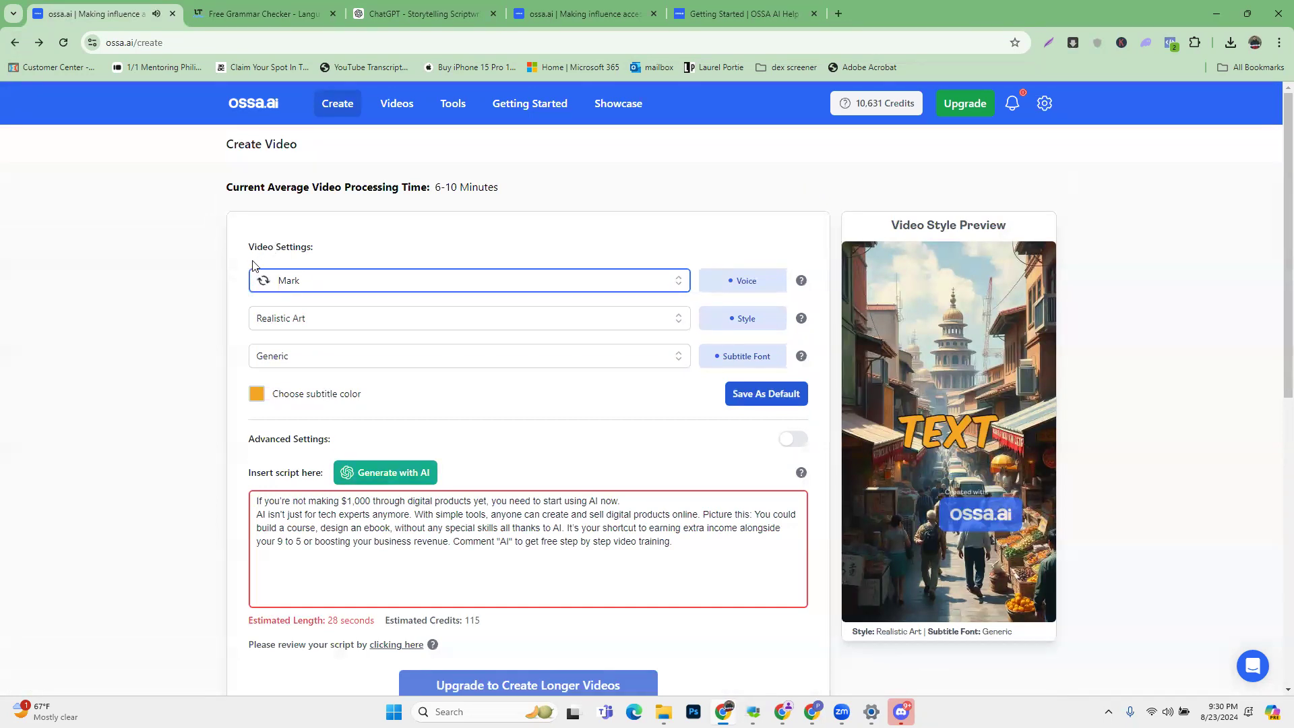
left_click(322, 545)
key("ctrl+a")
key("ctrl+v")
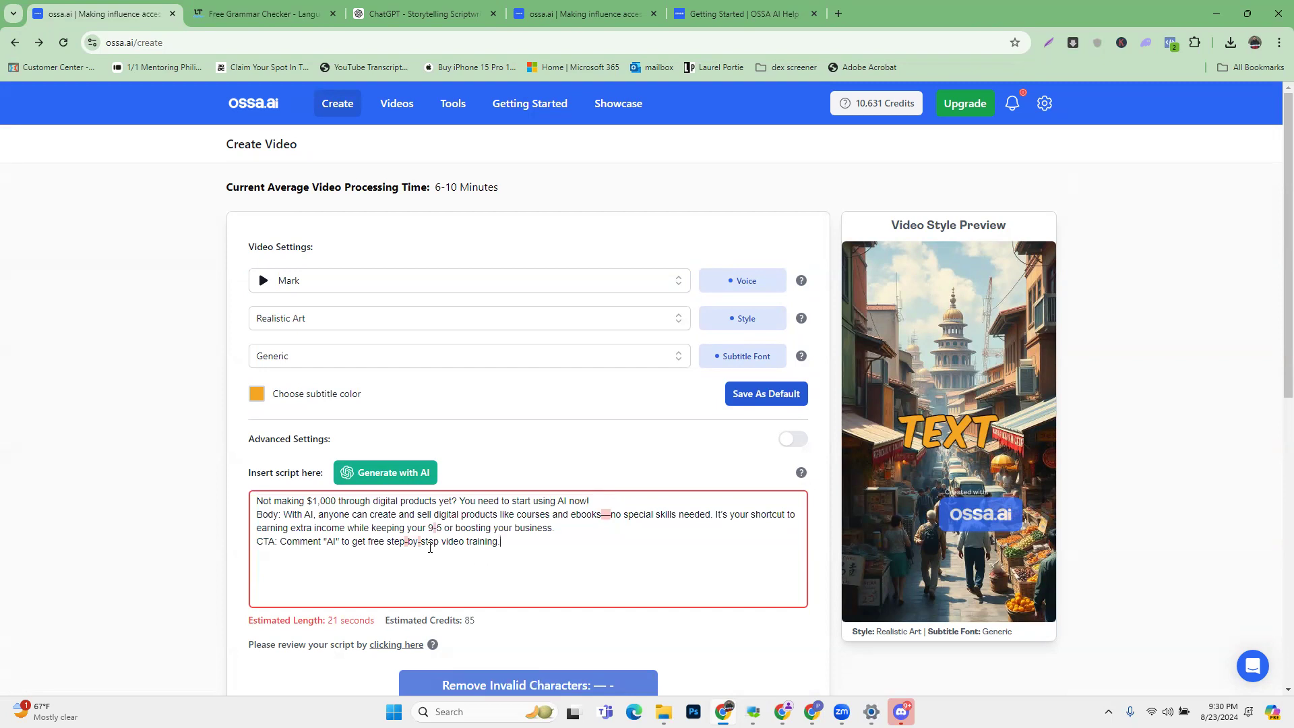
Clear the dashes from the script so it reads "step by step", "9 to 5" and "ebooks no special skills"
left_click(422, 544)
key("BackSpace")
left_click(406, 544)
key("BackSpace")
key("BackSpace")
left_click(438, 528)
key("BackSpace")
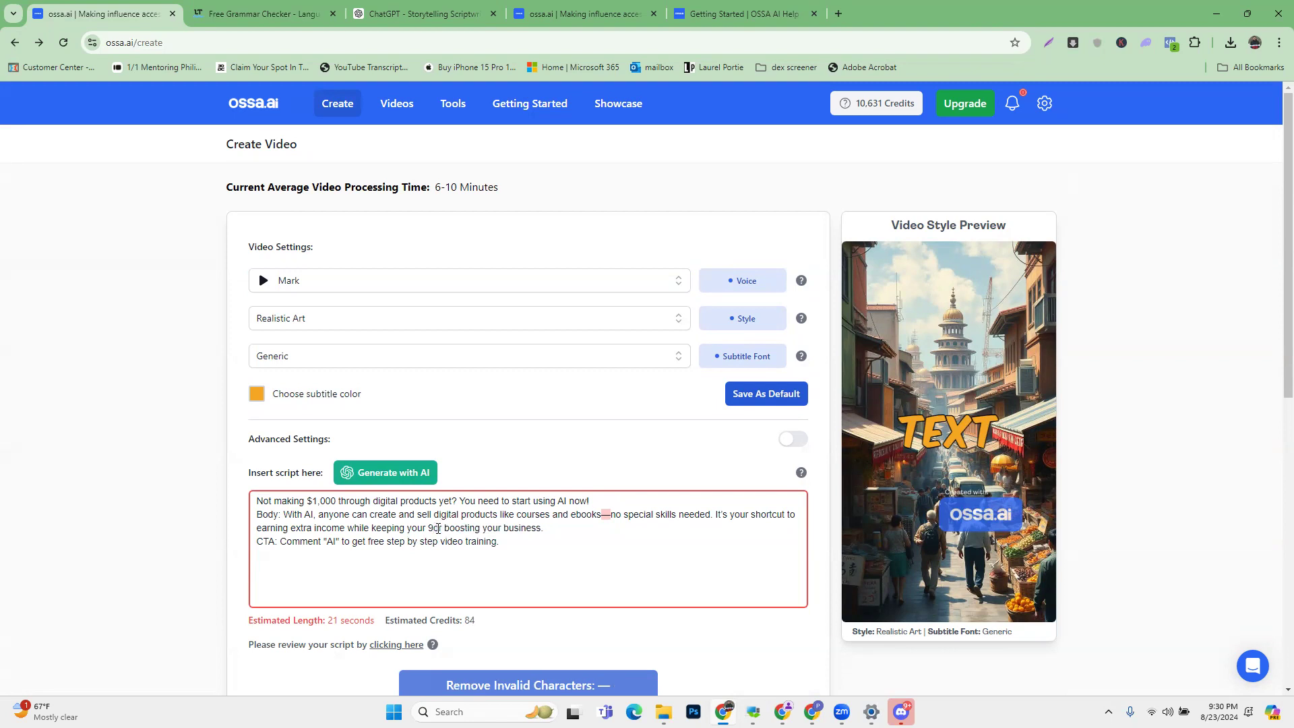
type("to 5")
left_click(612, 515)
key("BackSpace")
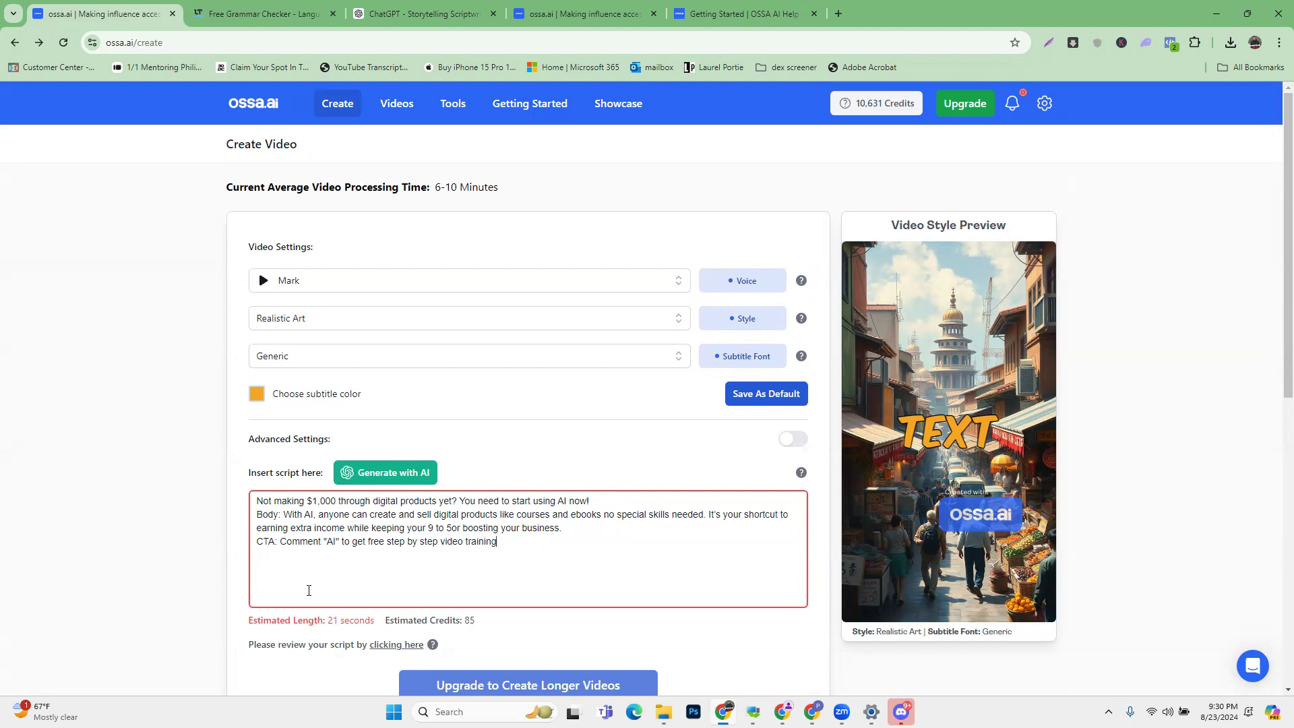
Delete the "CTA:" label from the script and join the call to action to the preceding line
left_click_drag(280, 542, 204, 549)
key("BackSpace")
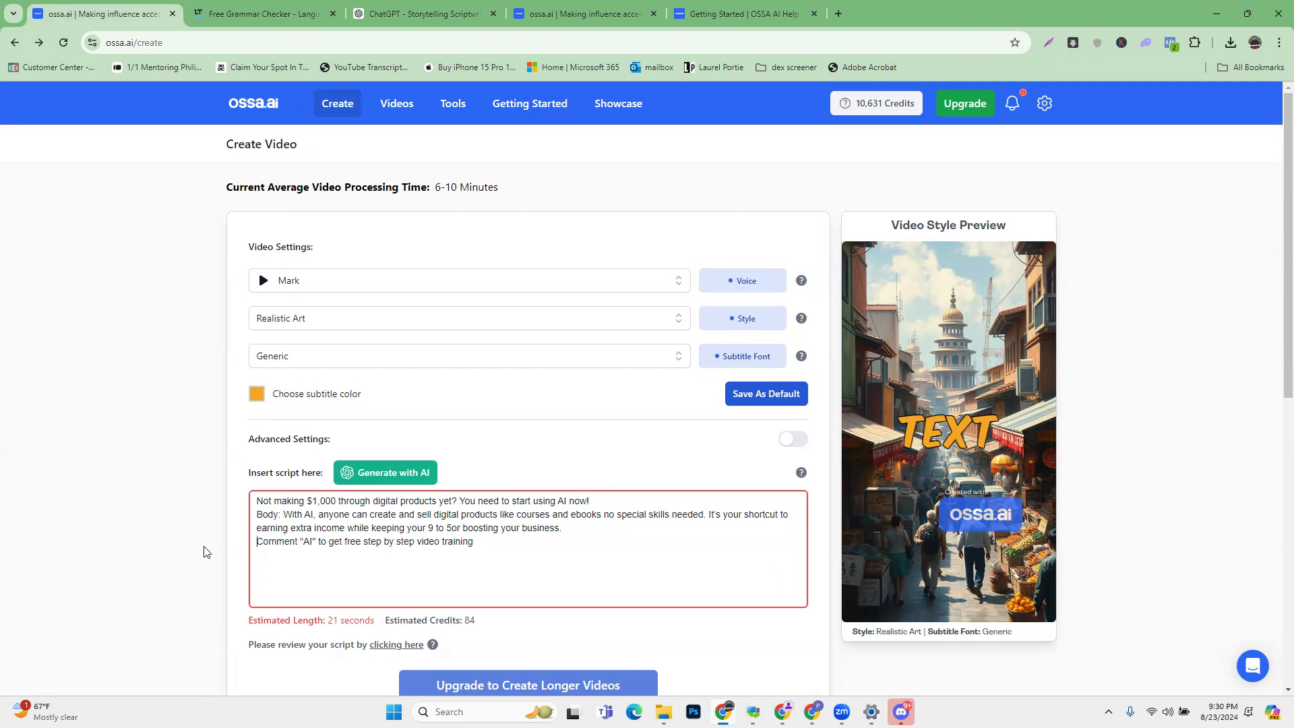
key("BackSpace")
key("BackSpace")
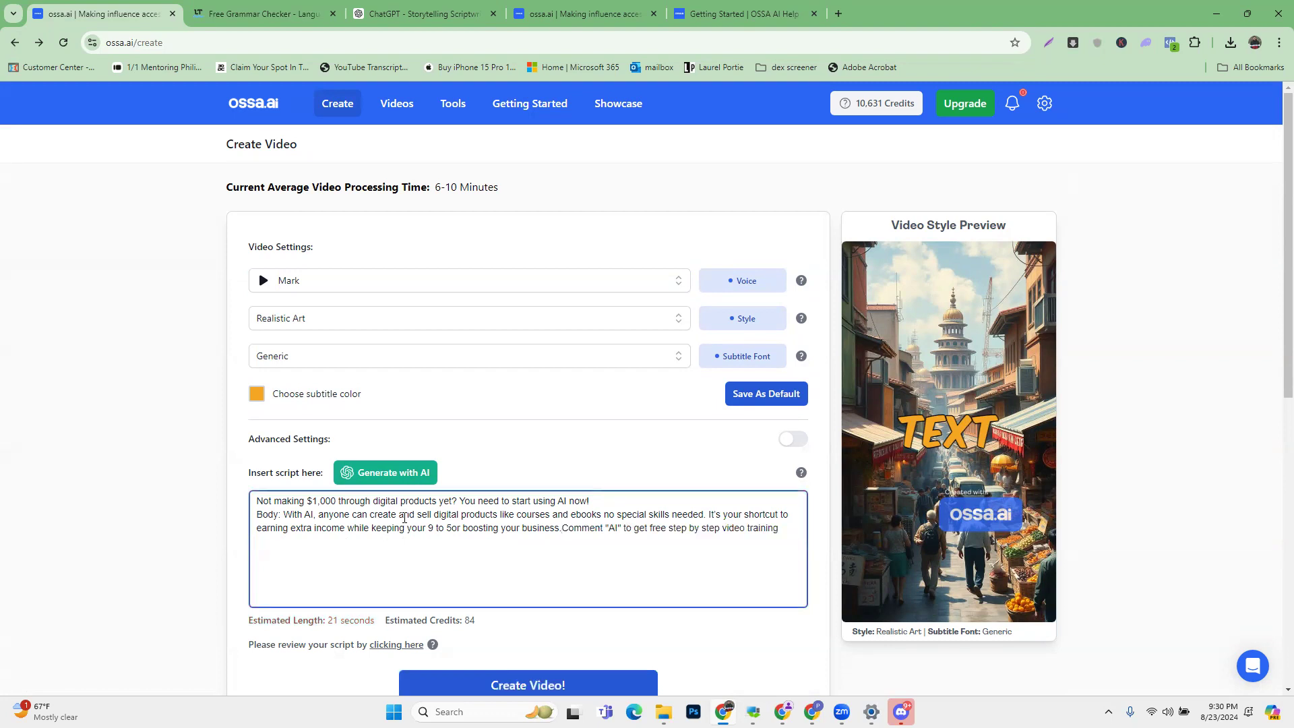
Start creating the video from the shortened script with the current voice, style and subtitle settings
left_click(572, 633)
scroll(573, 637, "down", 2)
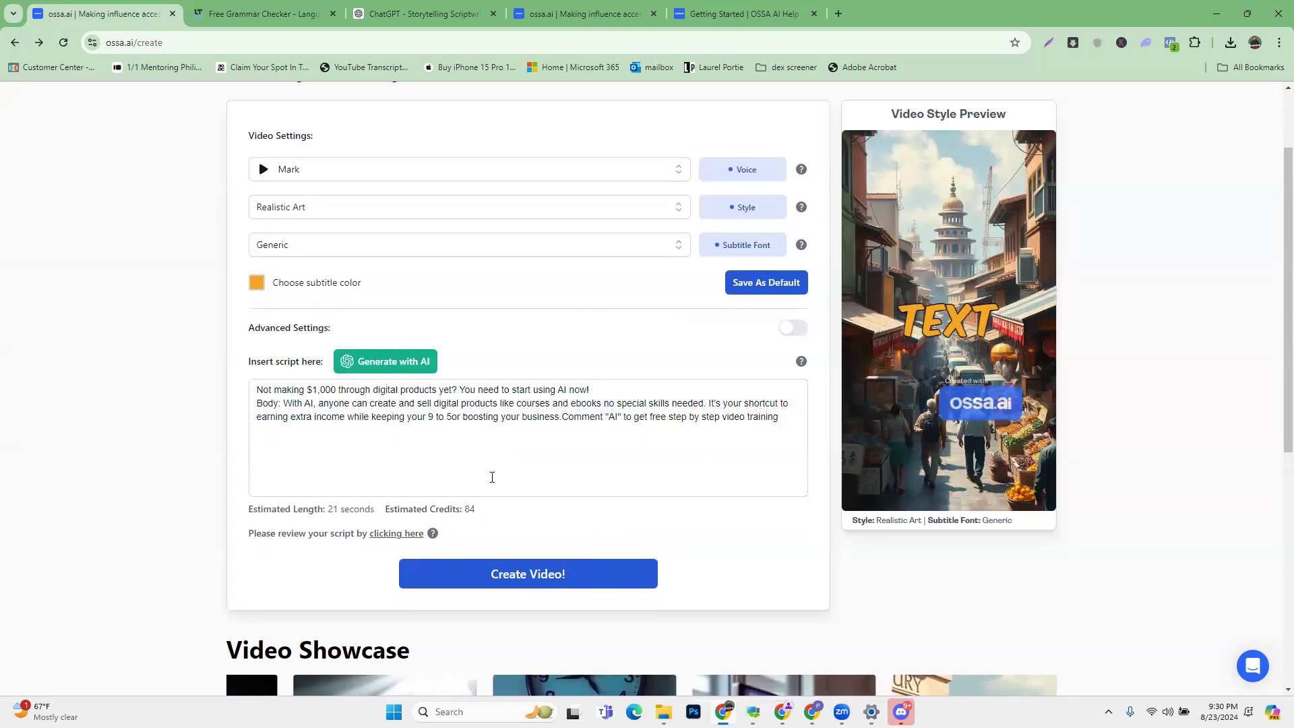
left_click(519, 573)
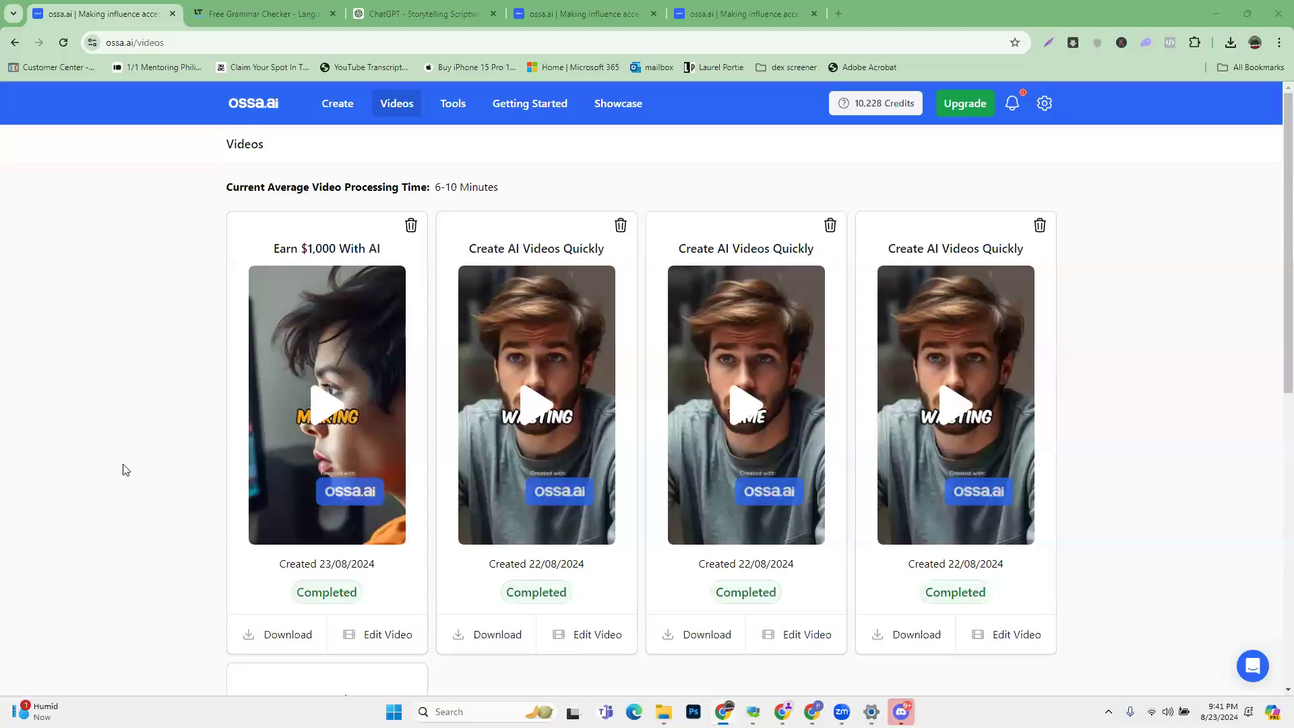
Watch the finished "Earn $1,000 With AI" video in full screen and close its preview
scroll(84, 435, "down", 2)
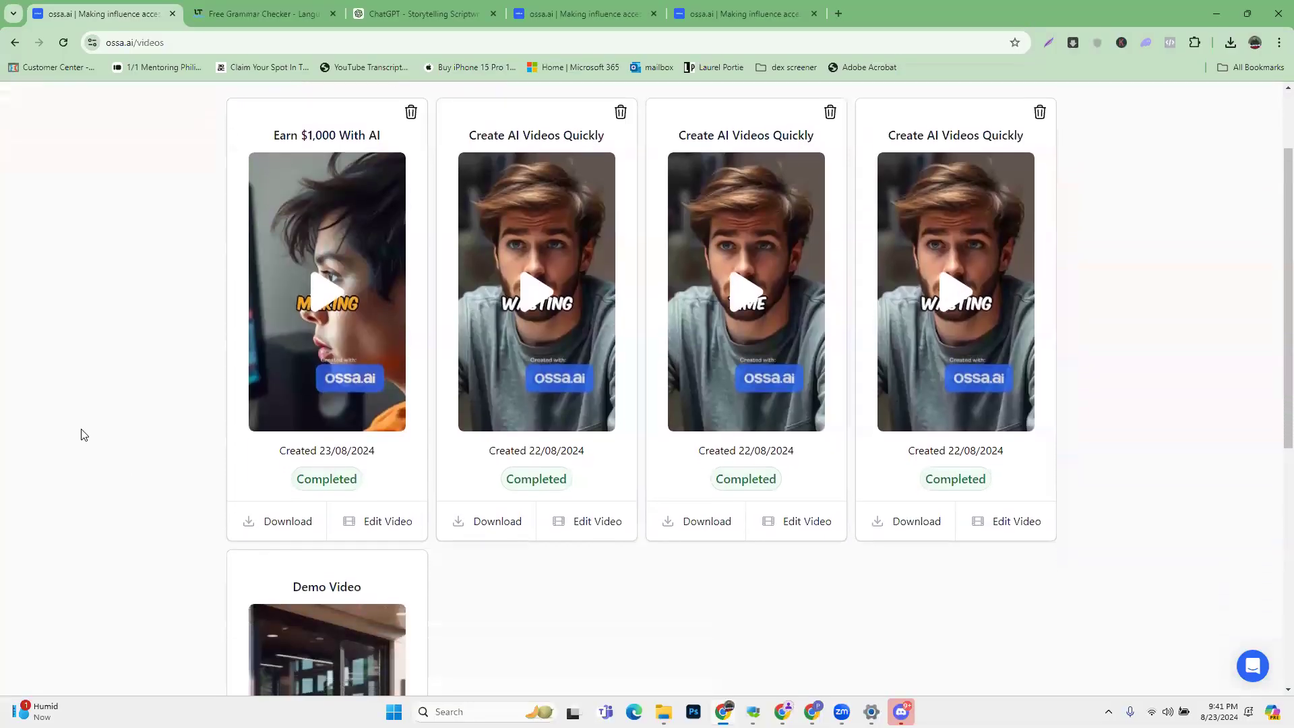
left_click(329, 295)
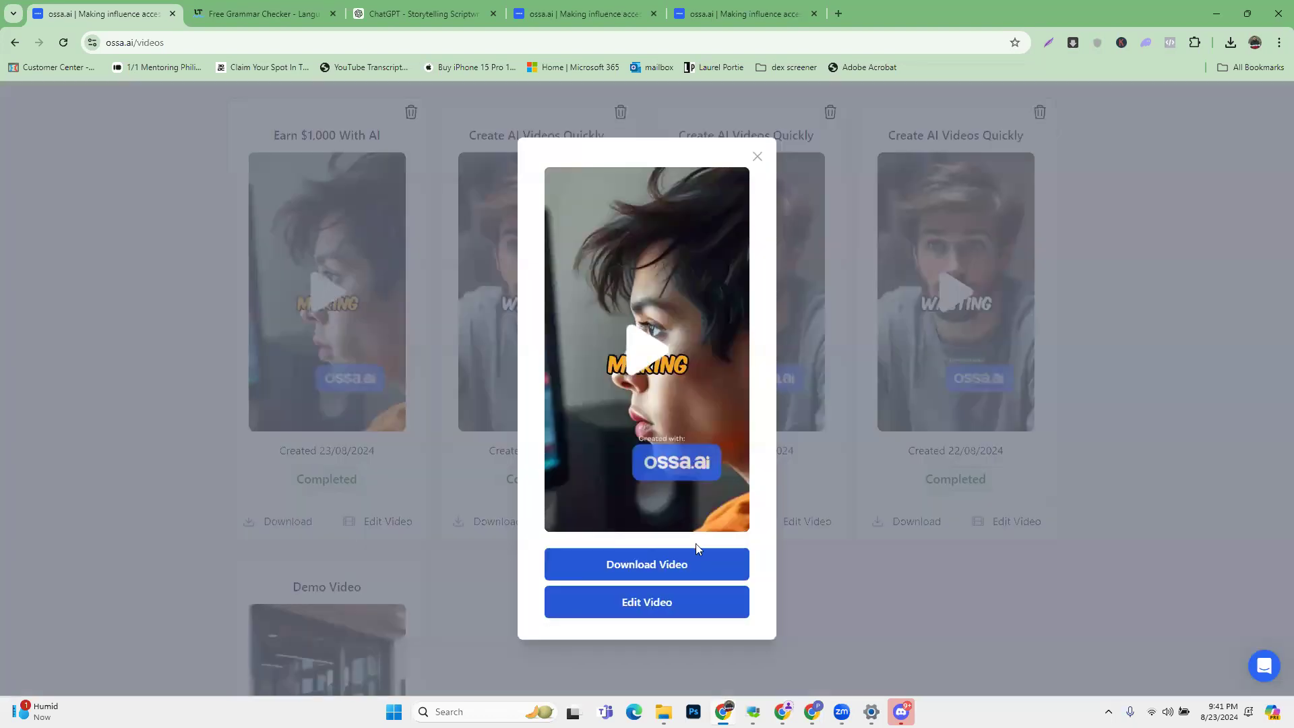
left_click(647, 356)
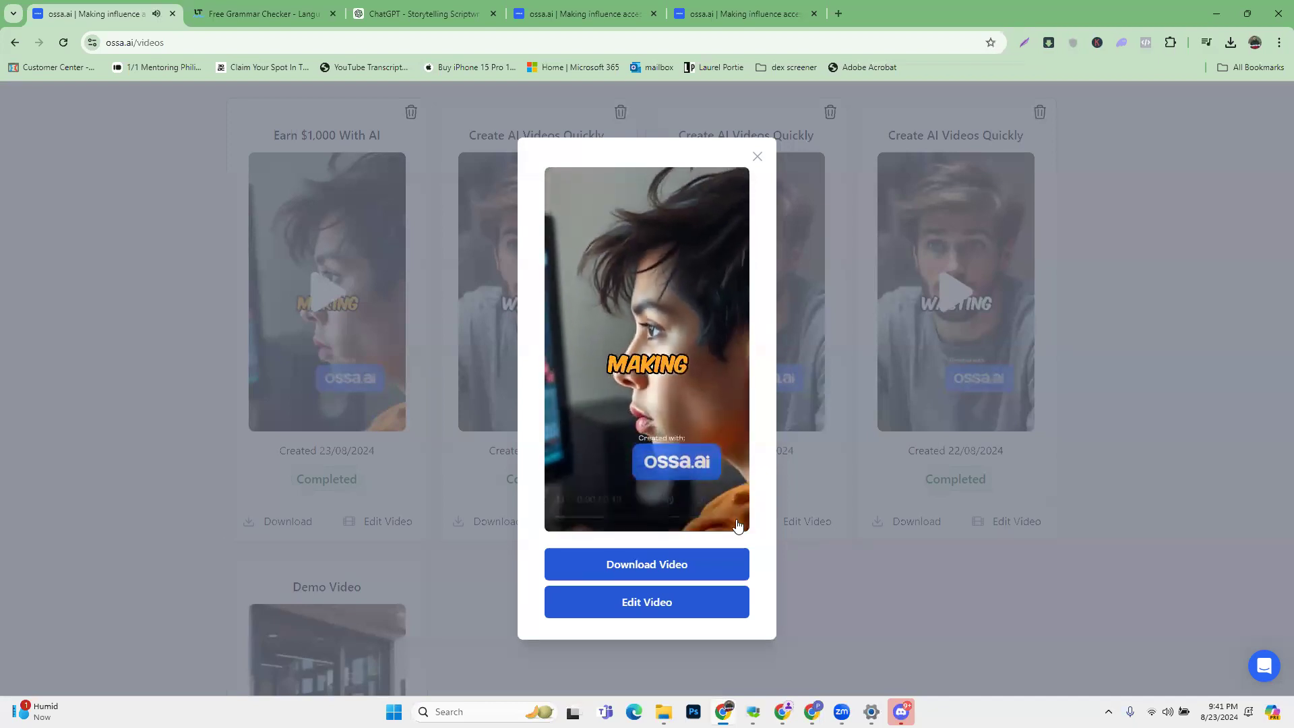
left_click(703, 496)
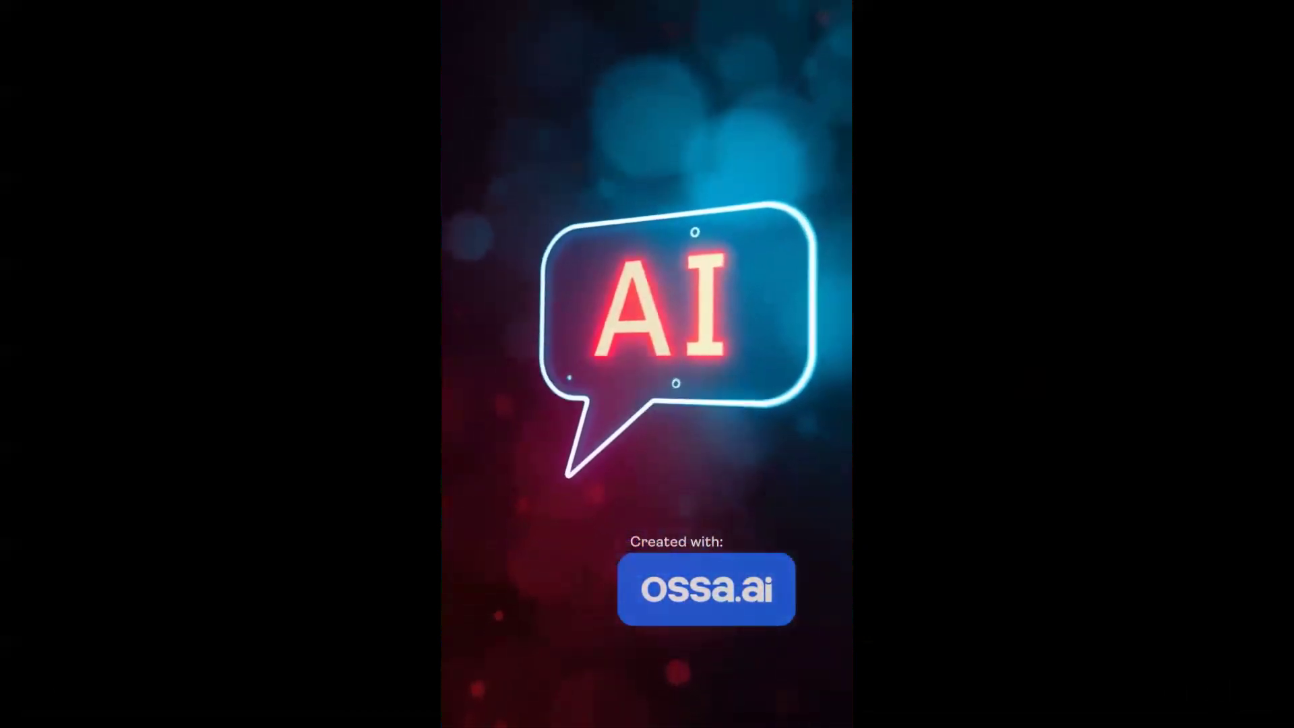
mouse_move(832, 278)
double_click(850, 369)
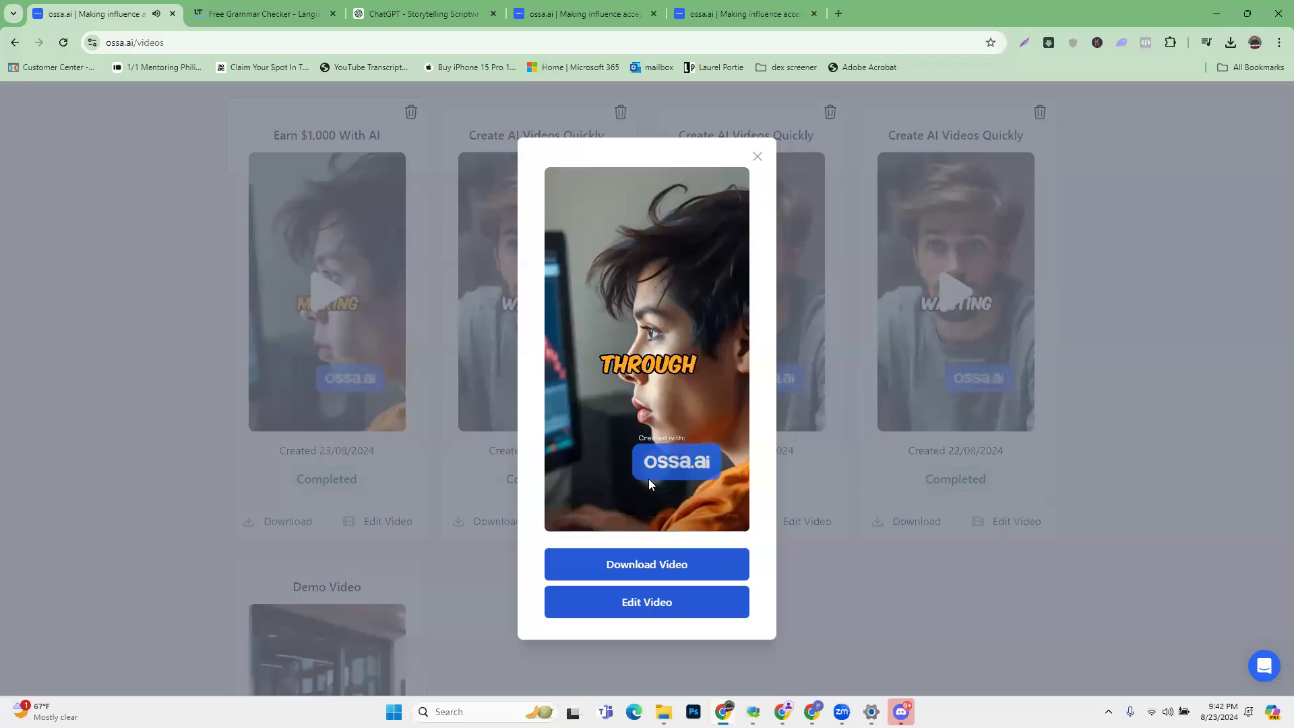
left_click(557, 480)
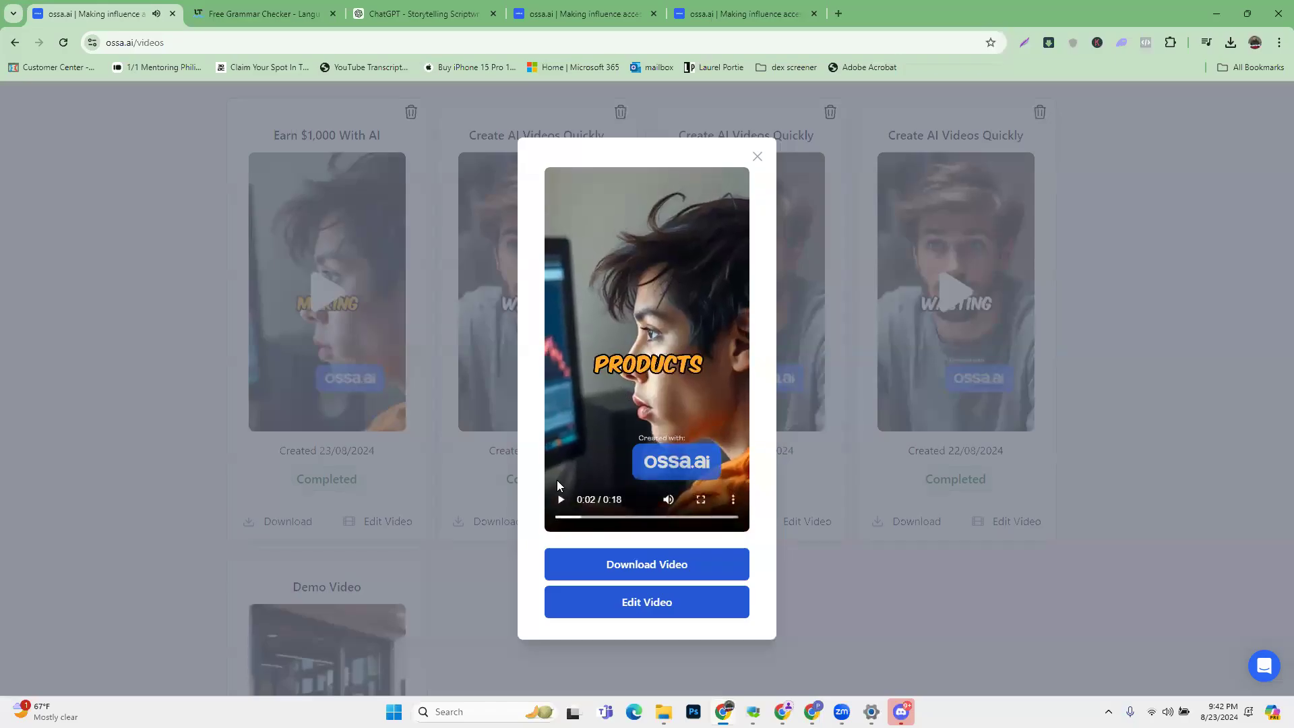
left_click(757, 157)
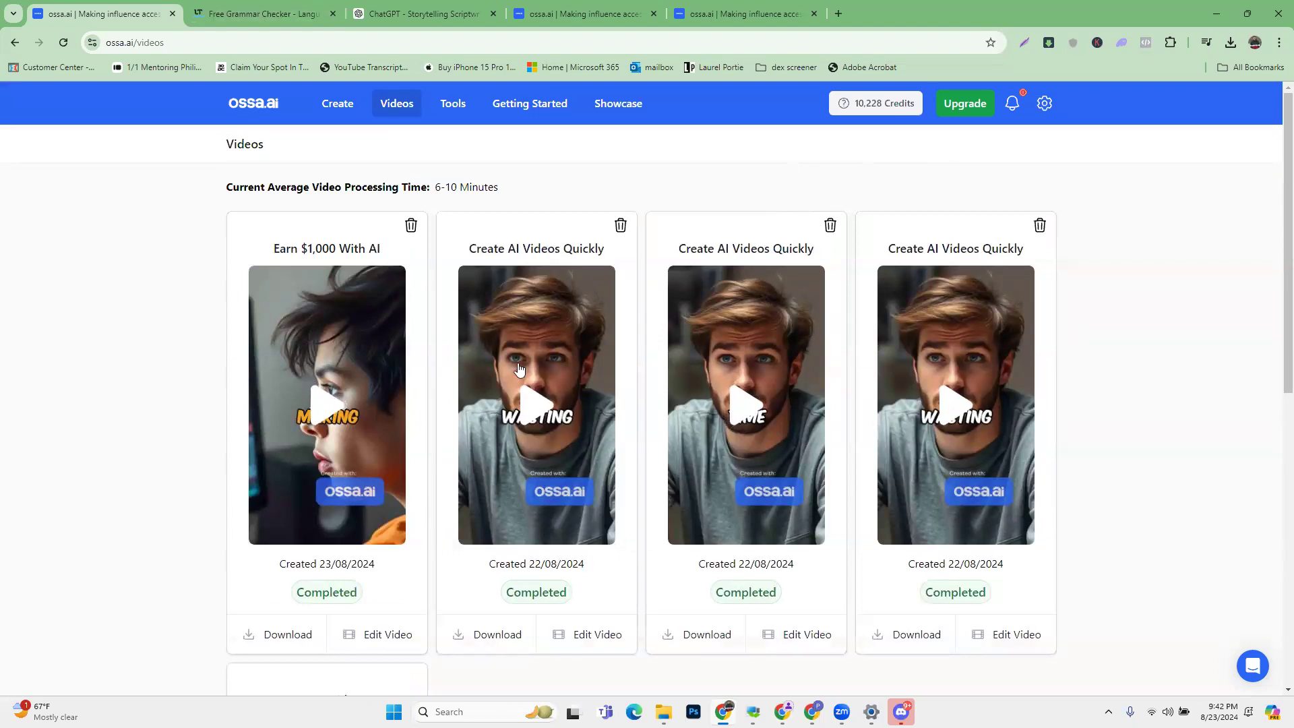
Open a blank browser tab for the next search and download the "Earn $1,000 With AI" video from the video list
scroll(678, 480, "down", 2)
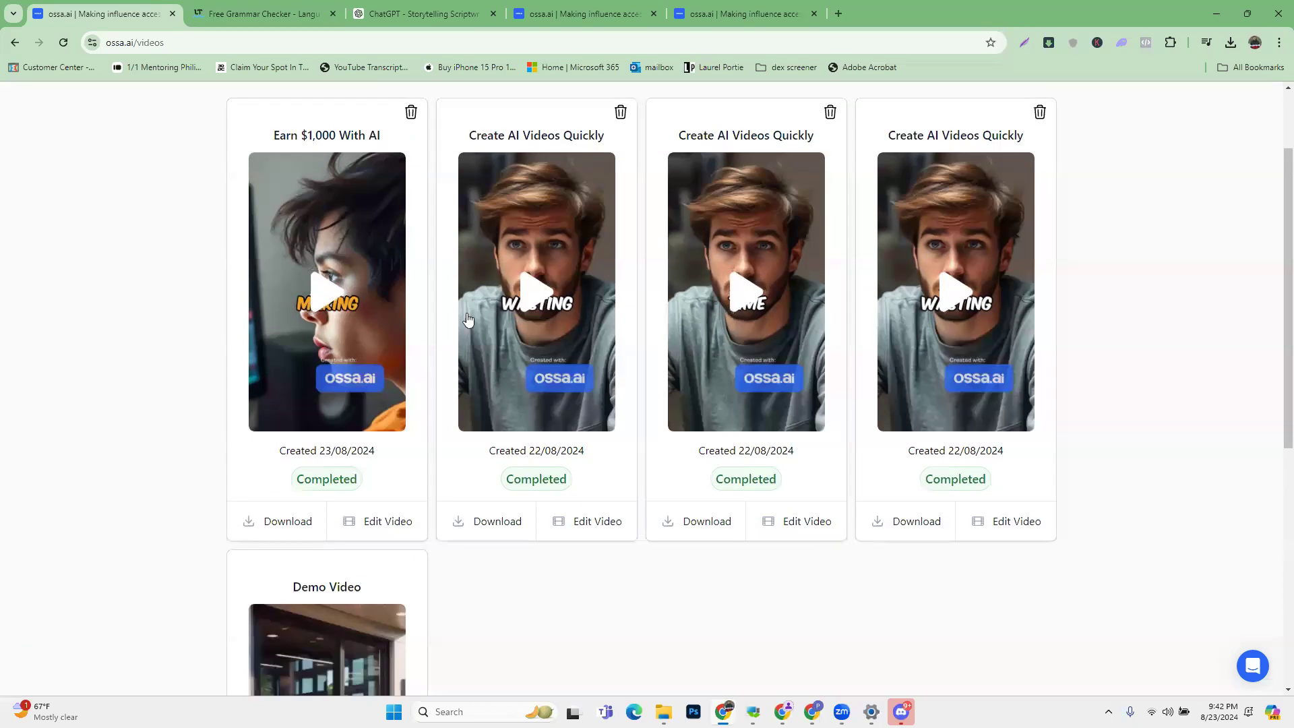
scroll(602, 560, "down", 5)
scroll(602, 560, "up", 7)
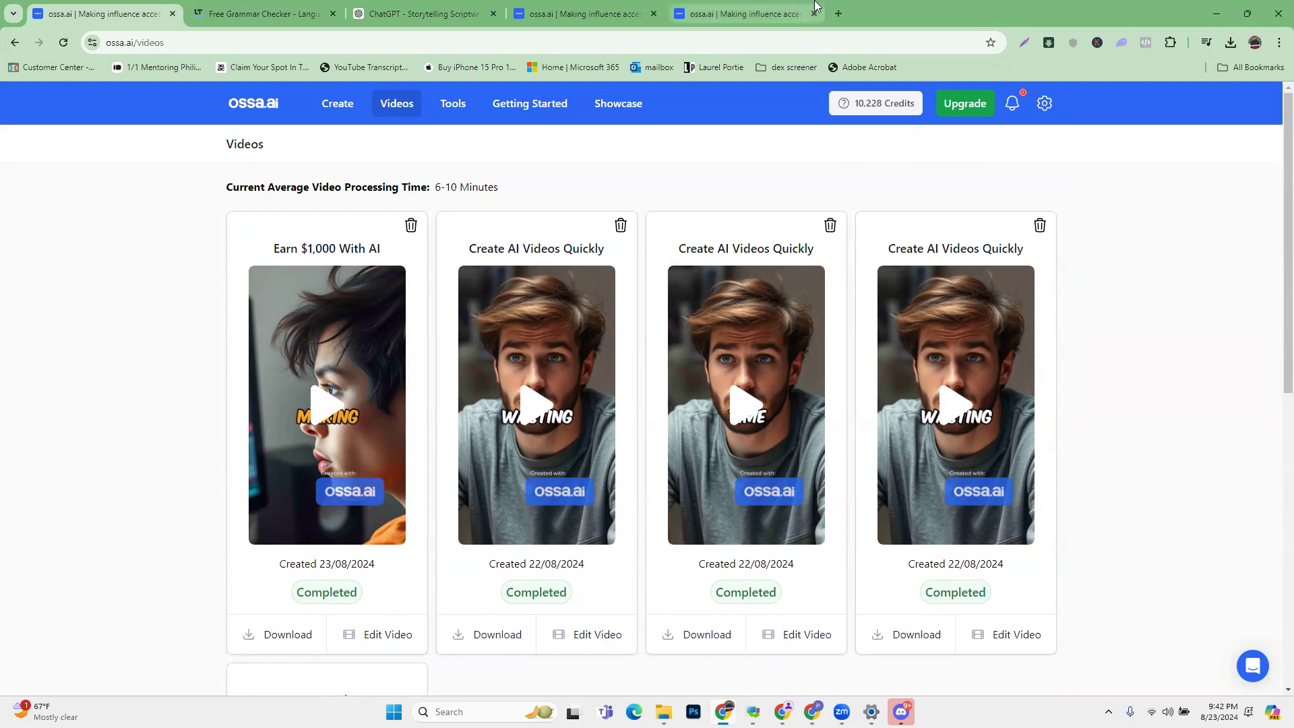
left_click(838, 13)
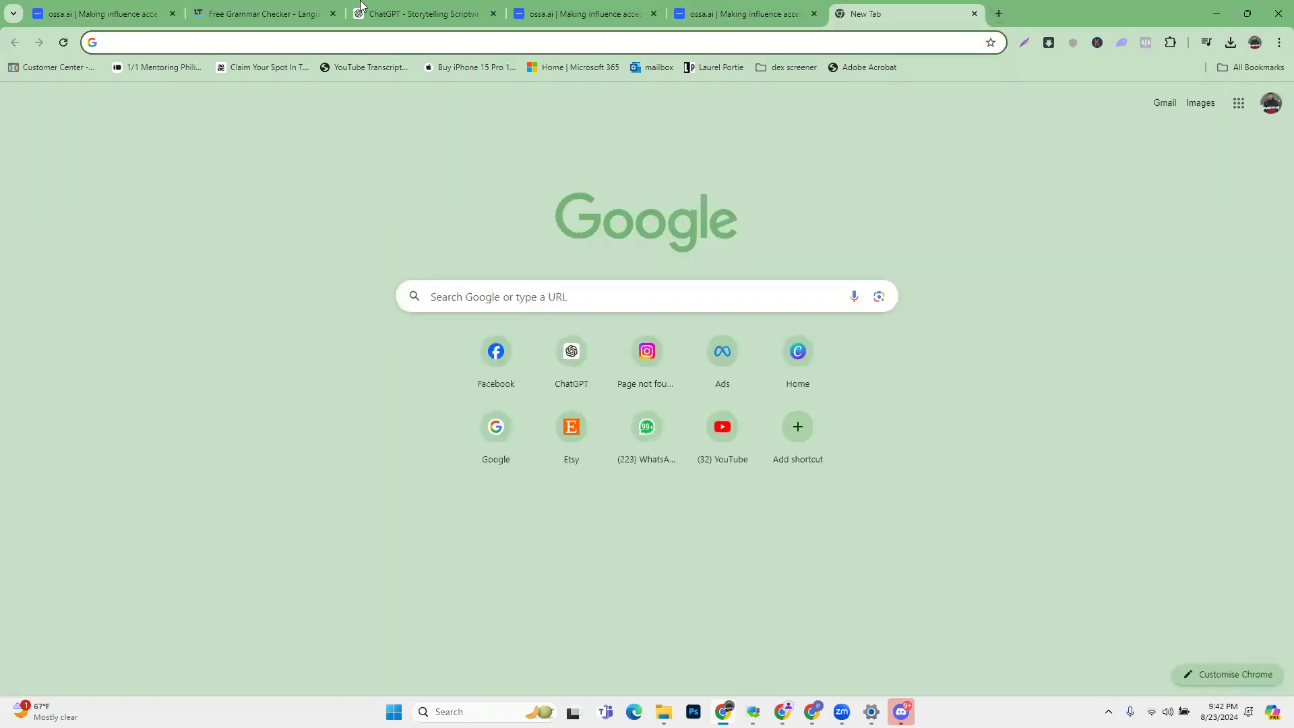
left_click(74, 7)
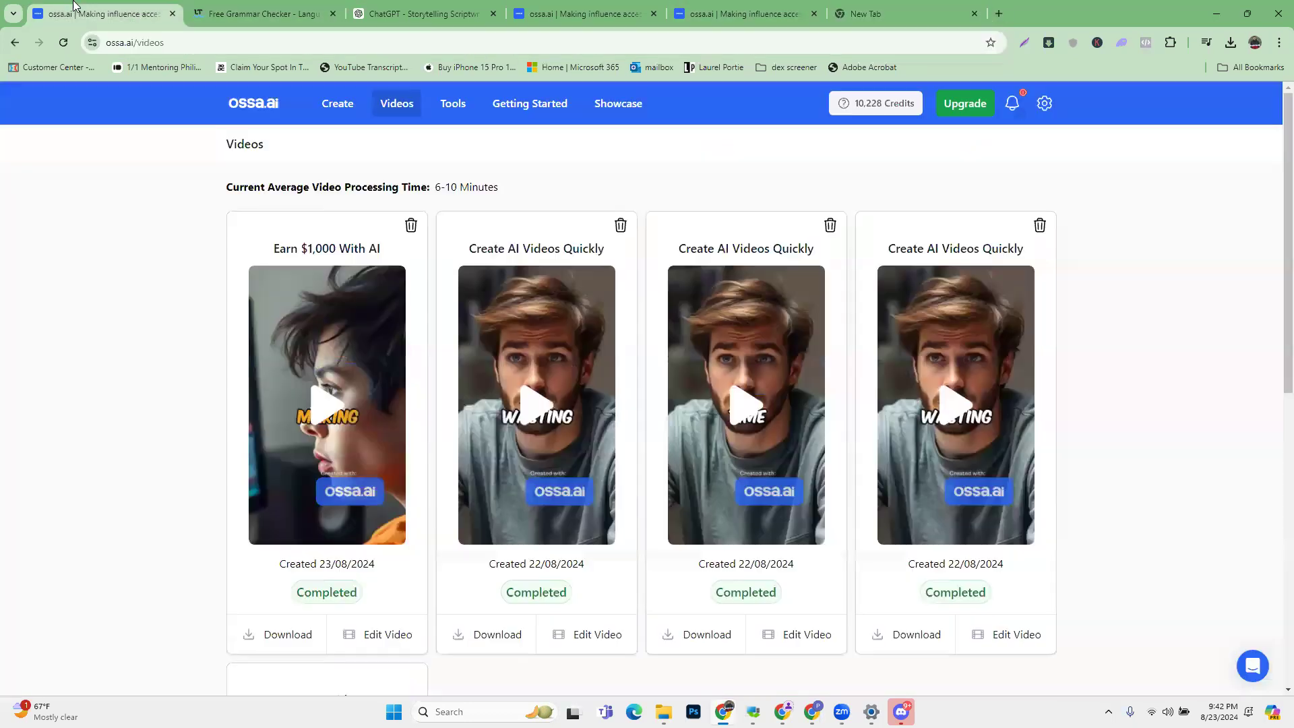
left_click(270, 641)
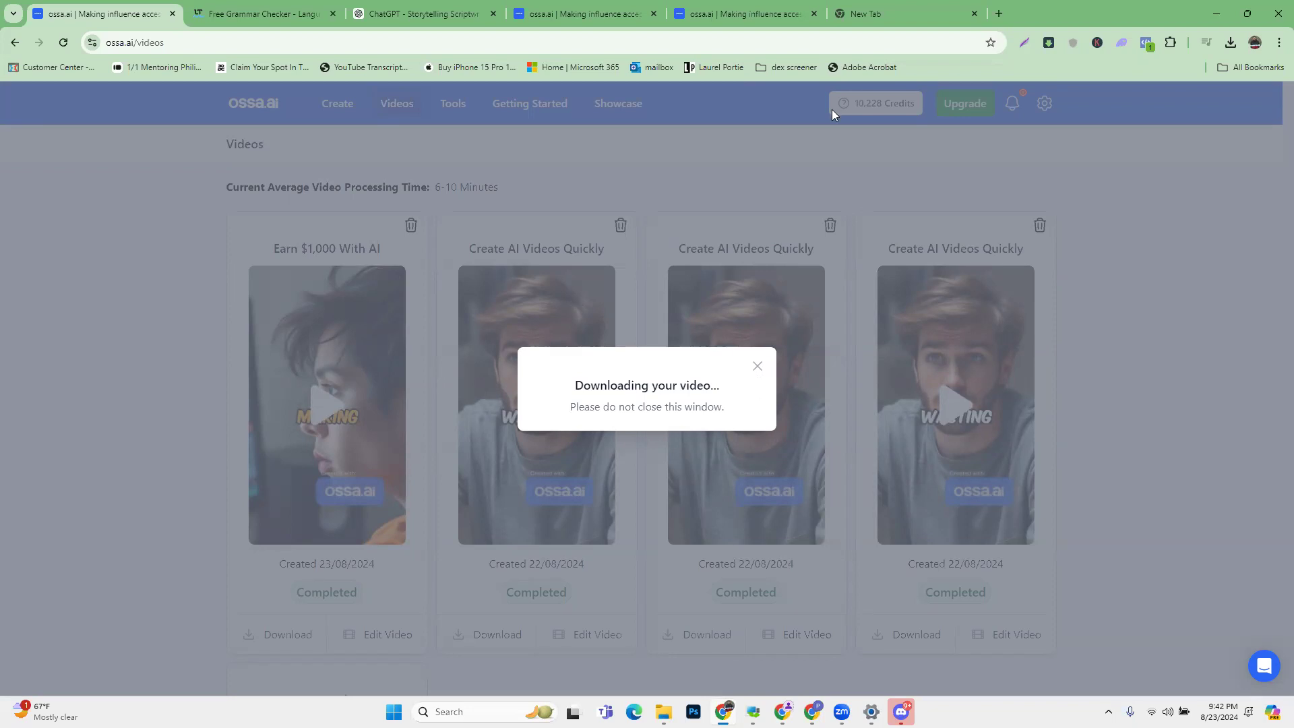
Search Google for "remove watermakr online free", look at the WatermarkRemover.io result and return to the results
left_click(839, 14)
left_click(826, 42)
type("rem")
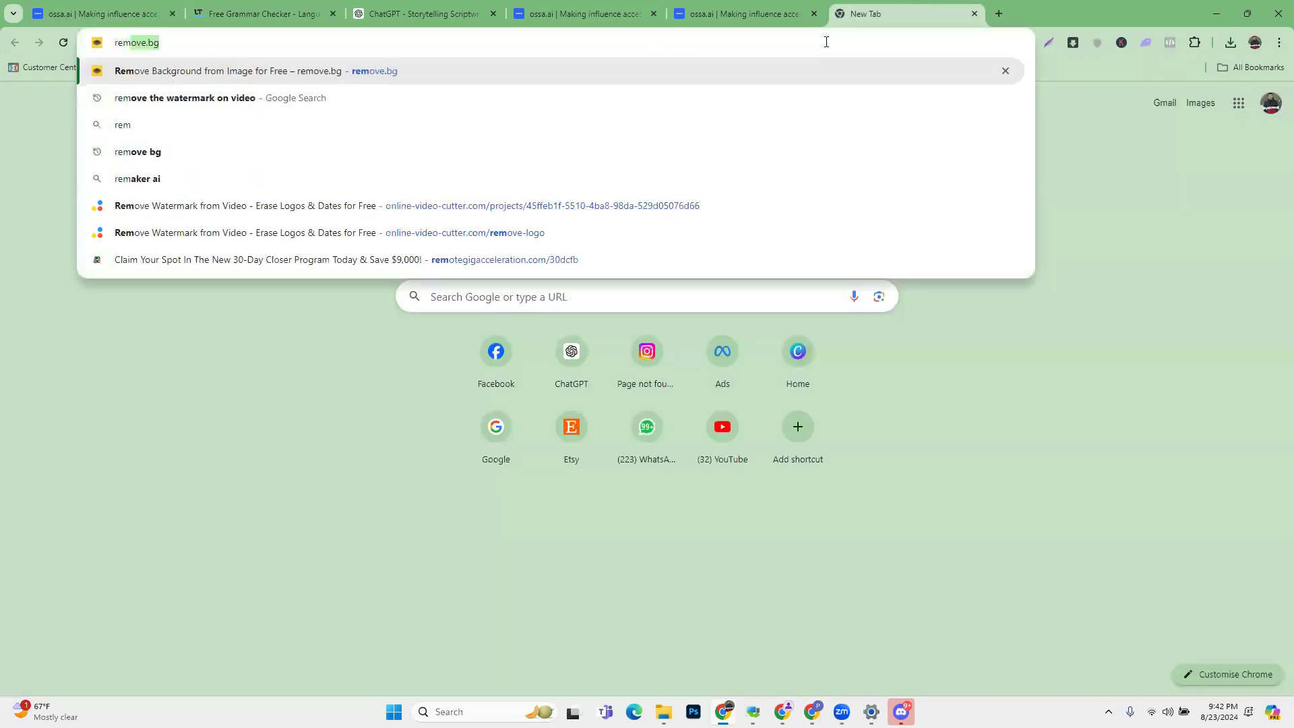
type("ove watermakr o")
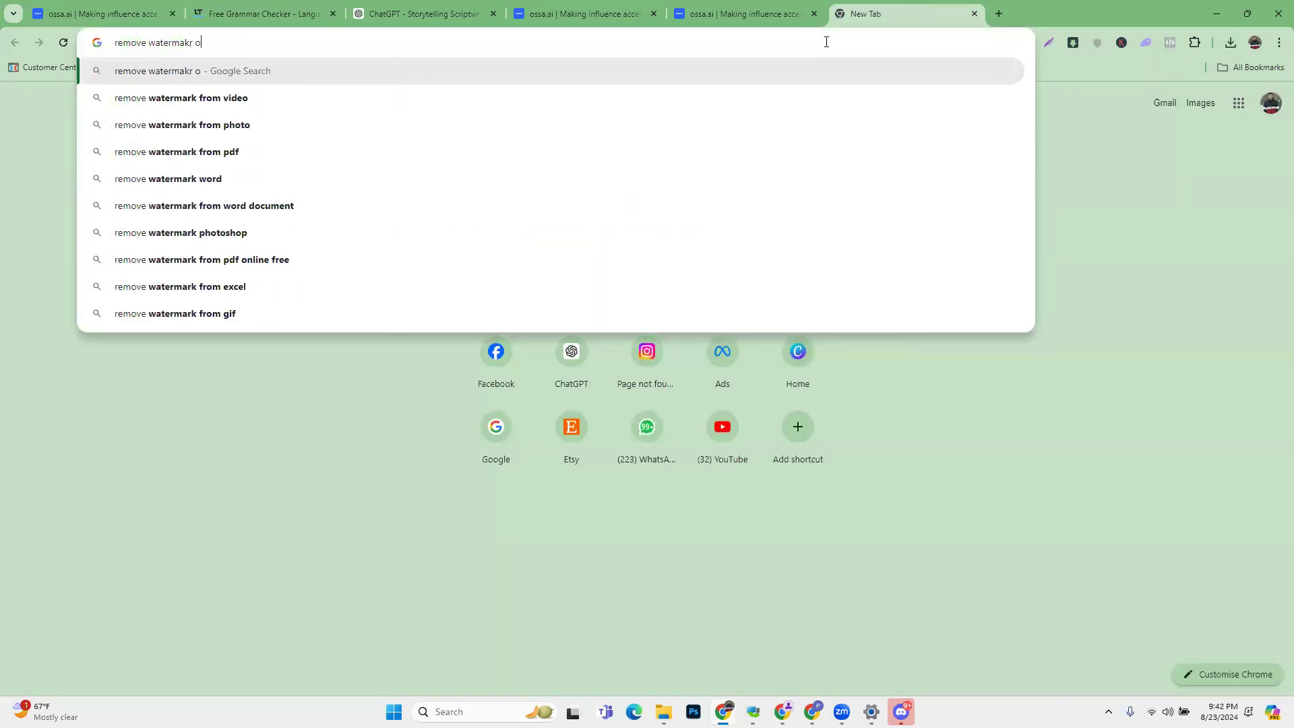
type("nline free")
key("Return")
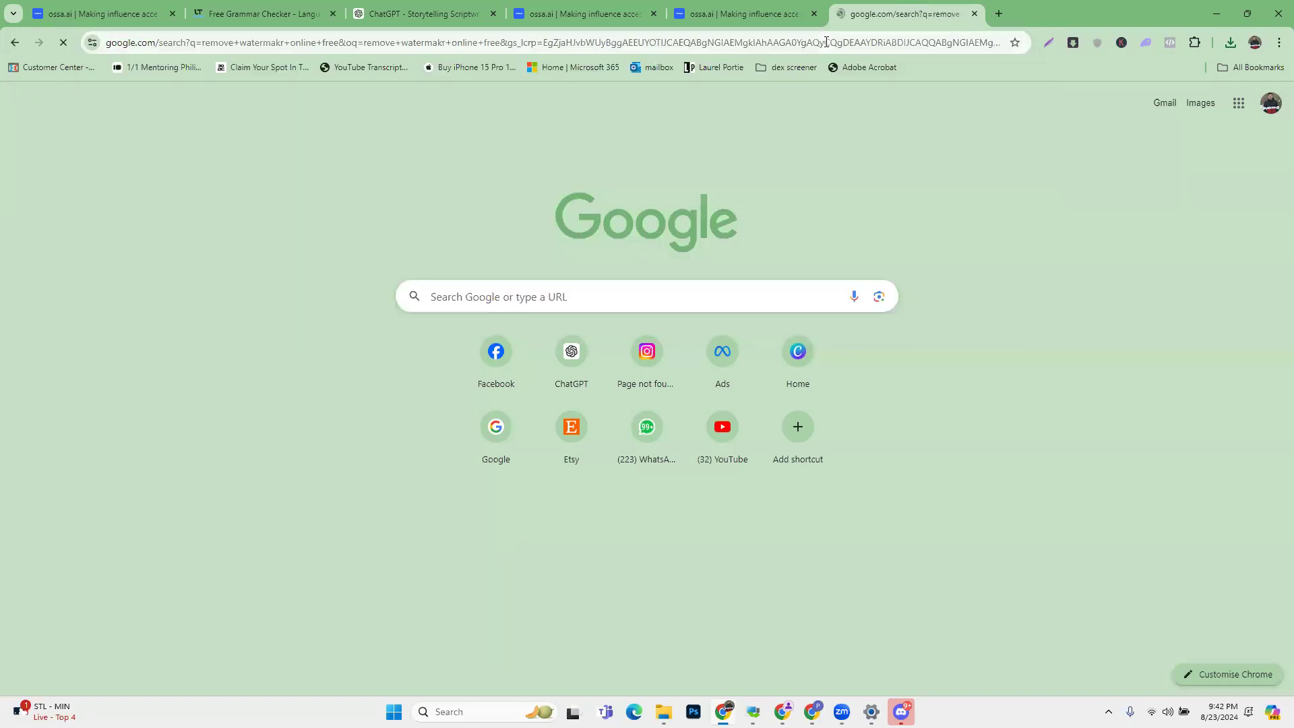
left_click(283, 323)
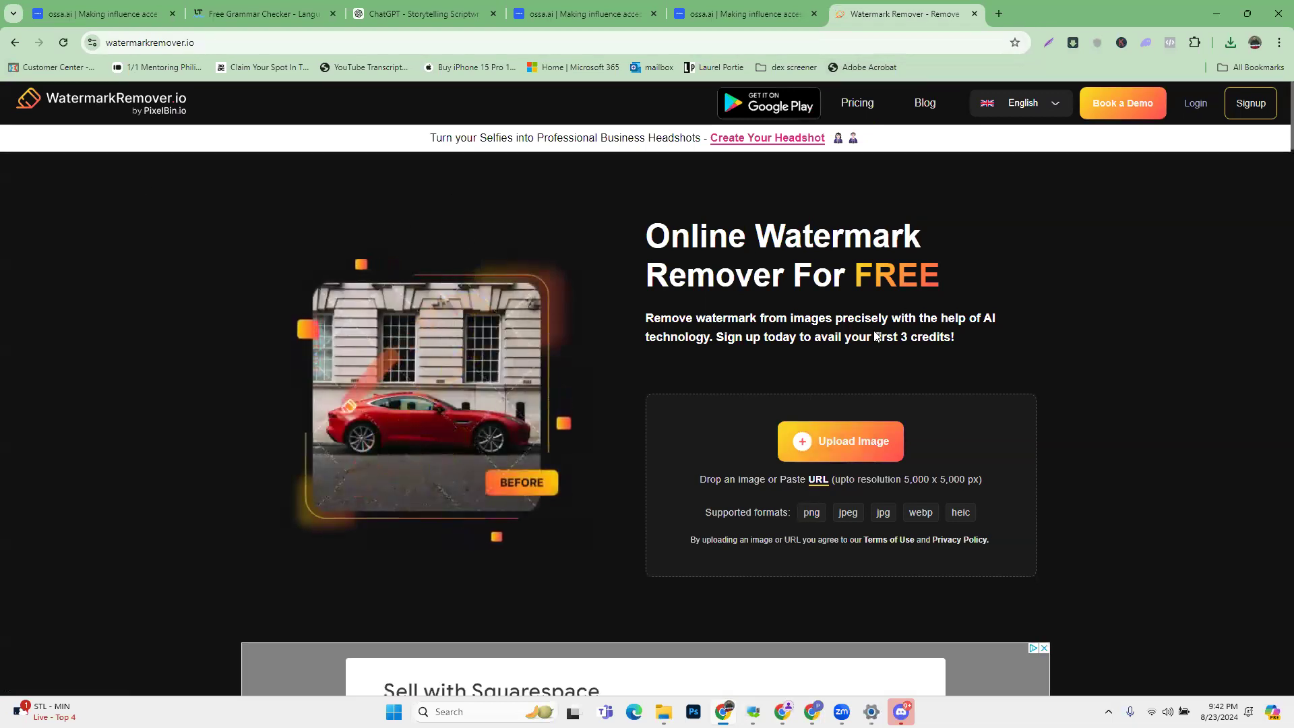
left_click(15, 42)
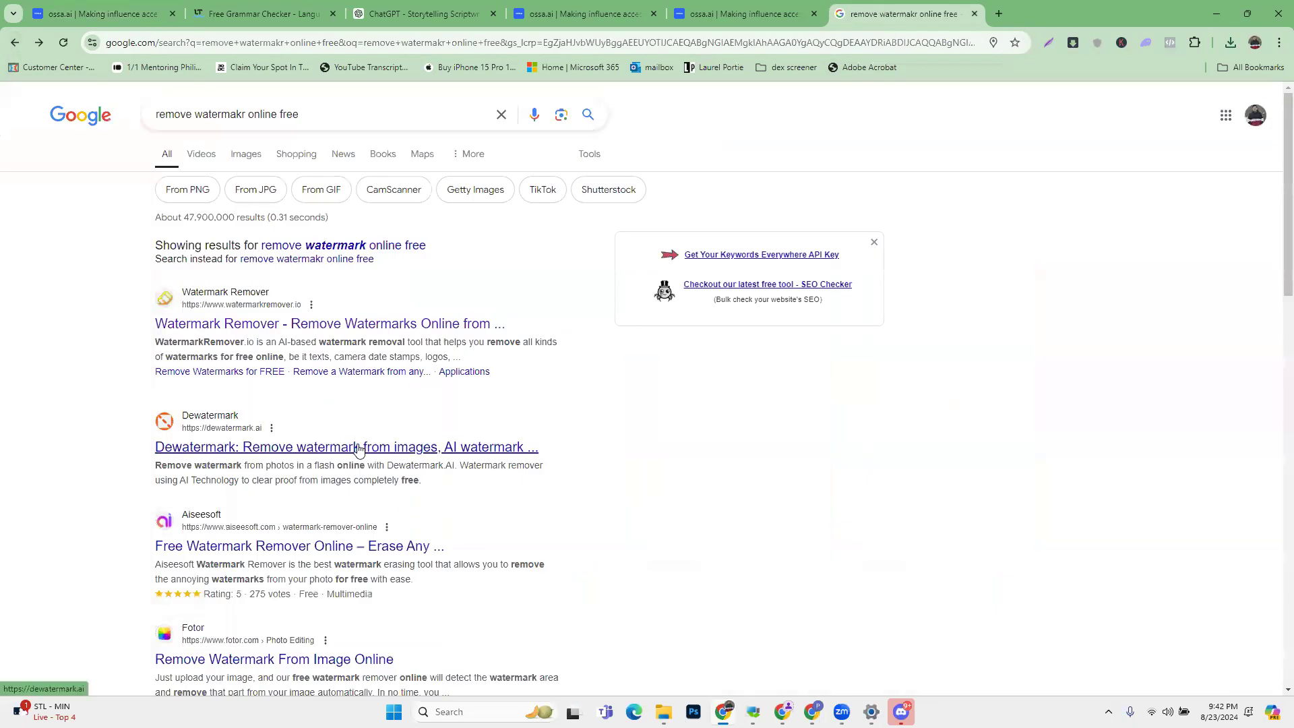
Refine the Google search by adding "video" after "remove" in the query
left_click(194, 115)
type("video")
key("Return")
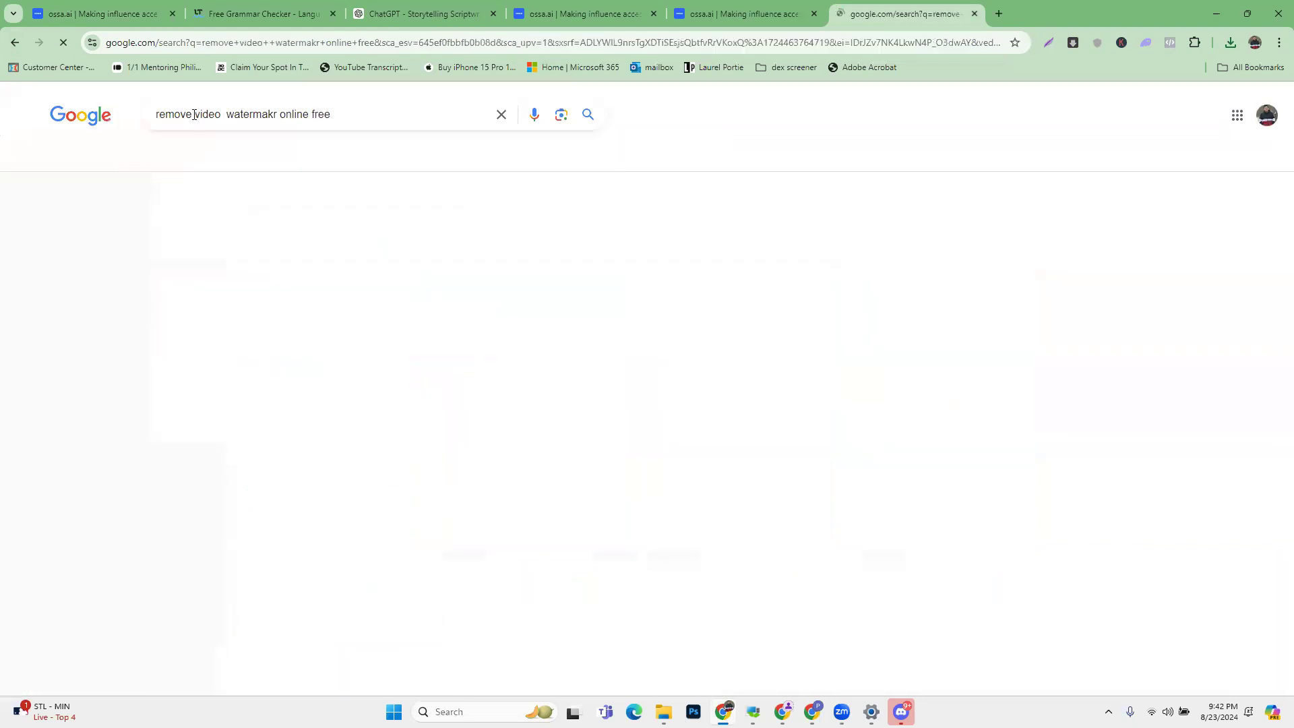